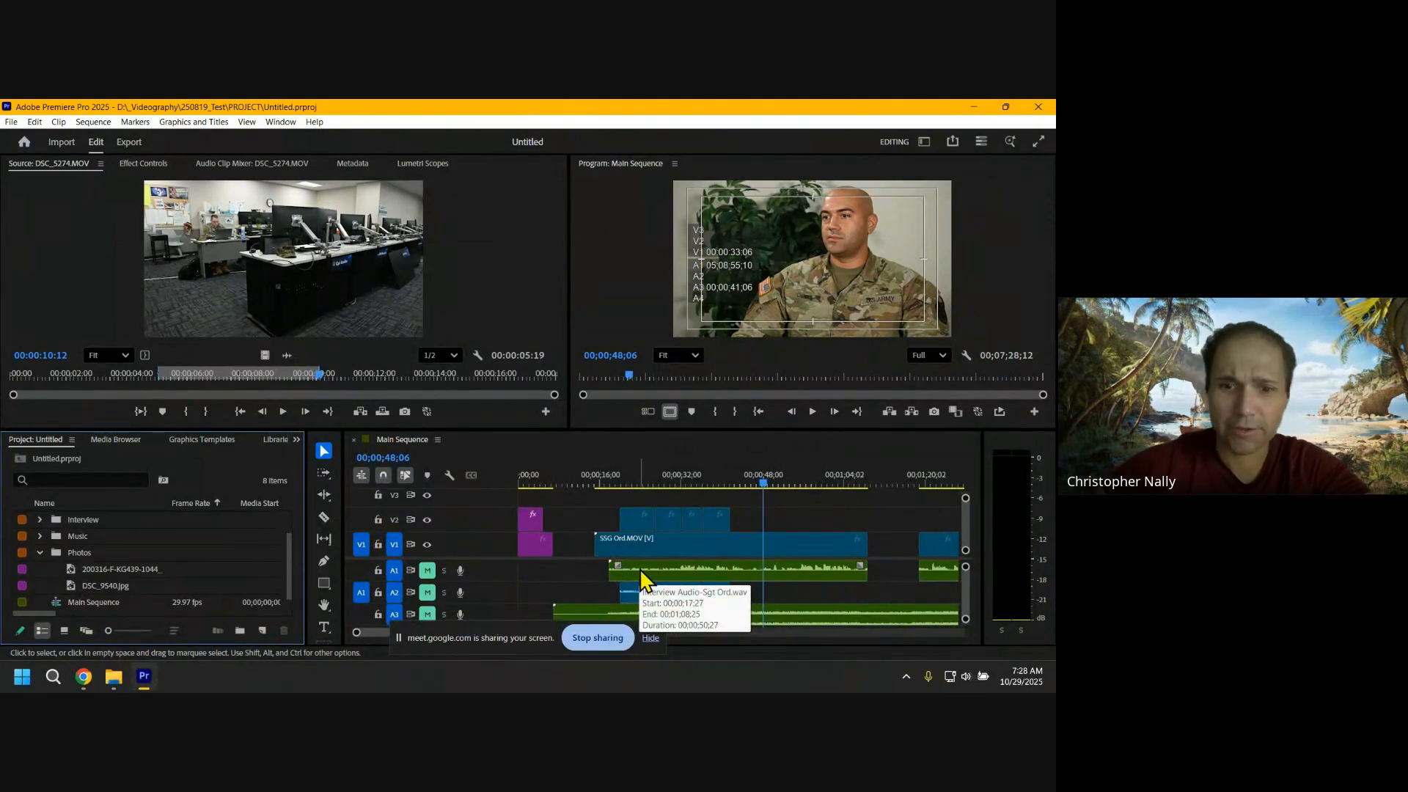
# Step: Hide the screen-sharing notice and scrub the sequence between the B-roll clips and the interview shot
pyautogui.click(647, 638)
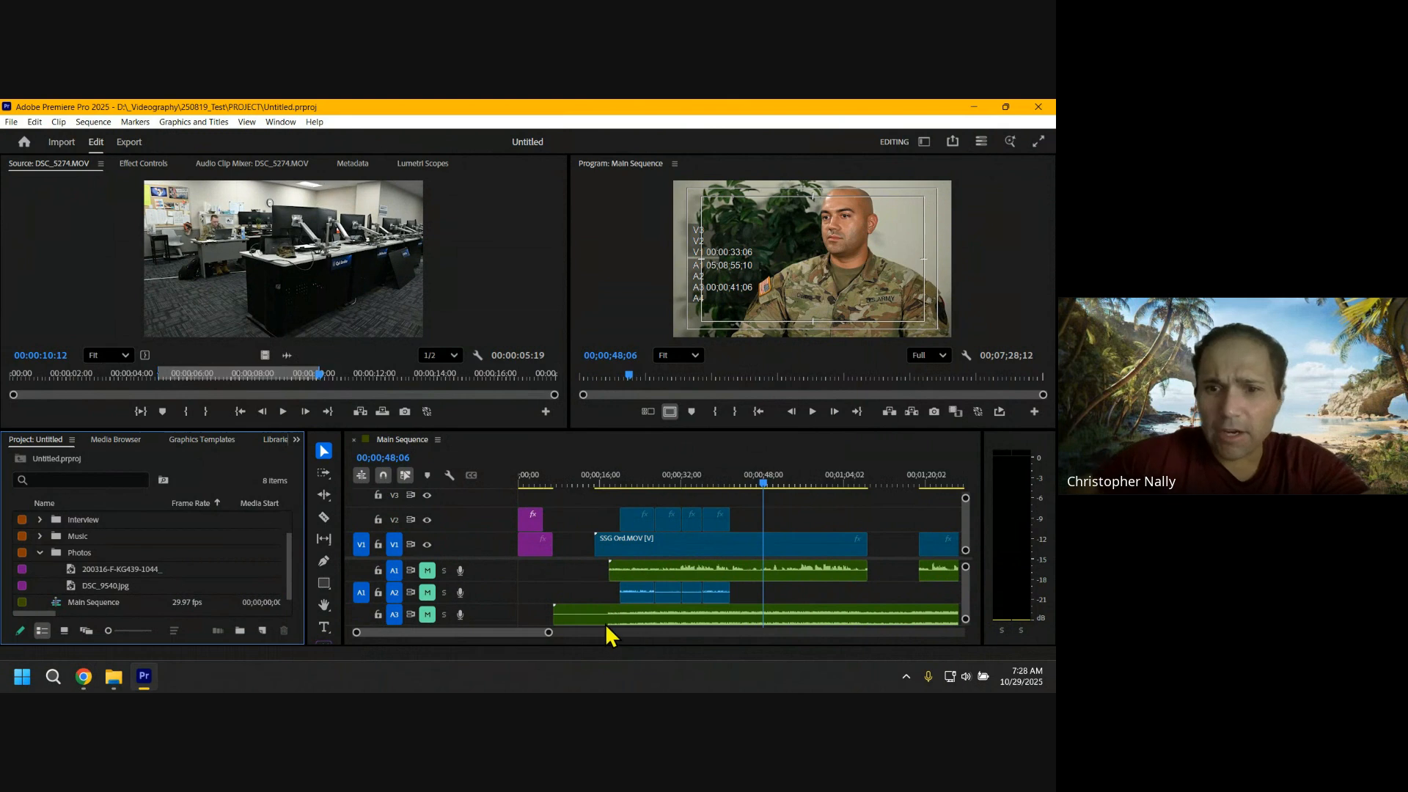
pyautogui.moveTo(765, 481); pyautogui.dragTo(723, 483)
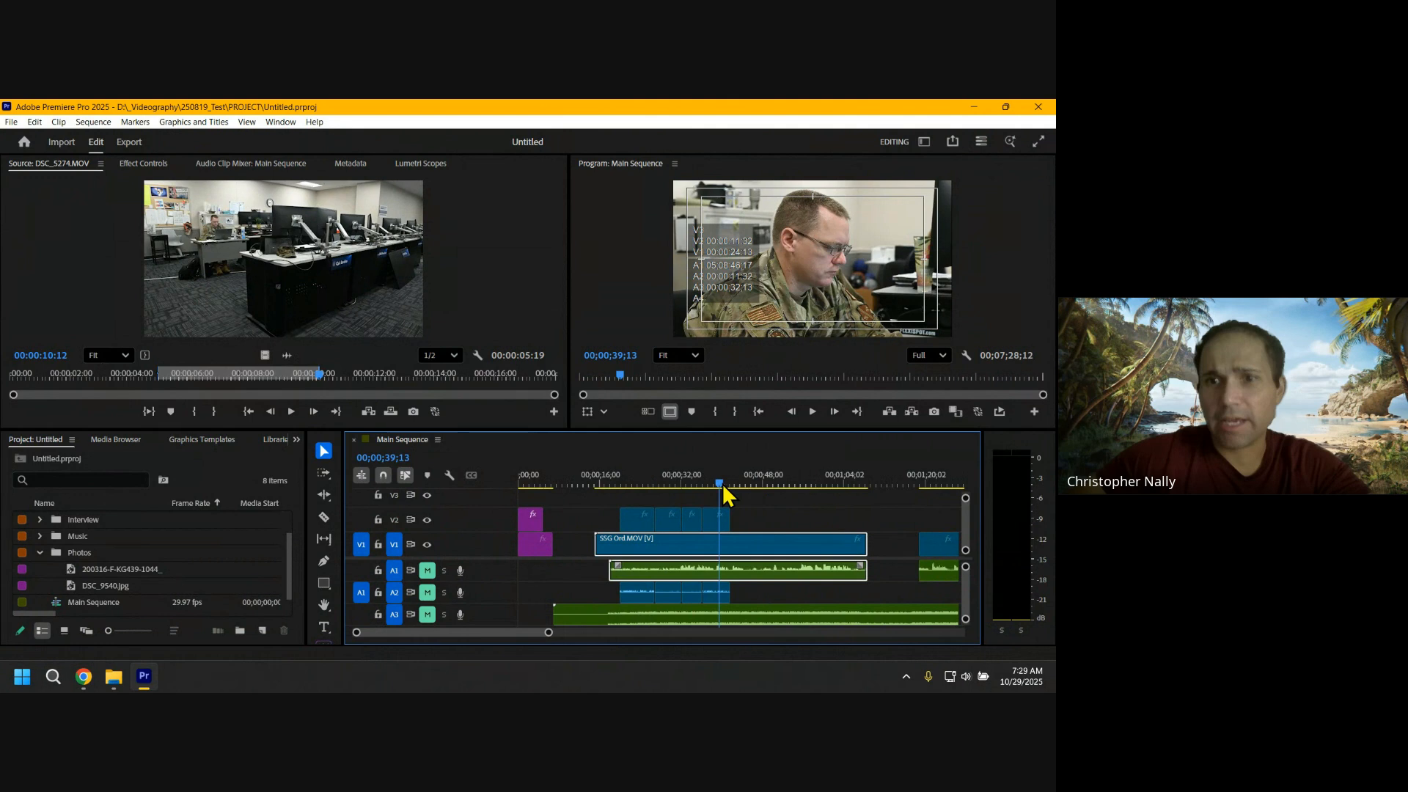
pyautogui.moveTo(723, 483); pyautogui.dragTo(769, 482)
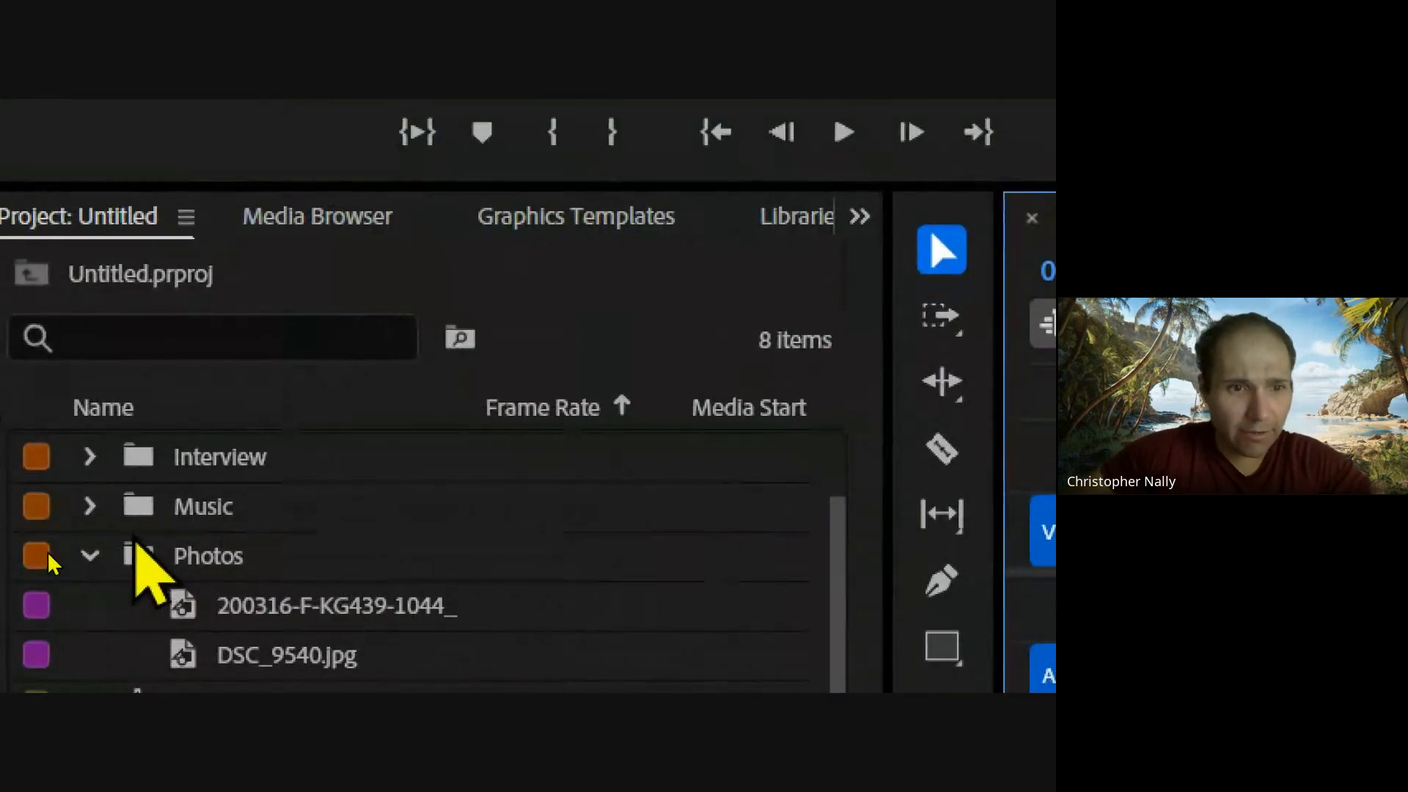
# Step: Expand the Photos bin and preview 200316-F-KG439-1044_1.jpg and DSC_9540.jpg in the Source Monitor
pyautogui.click(120, 559)
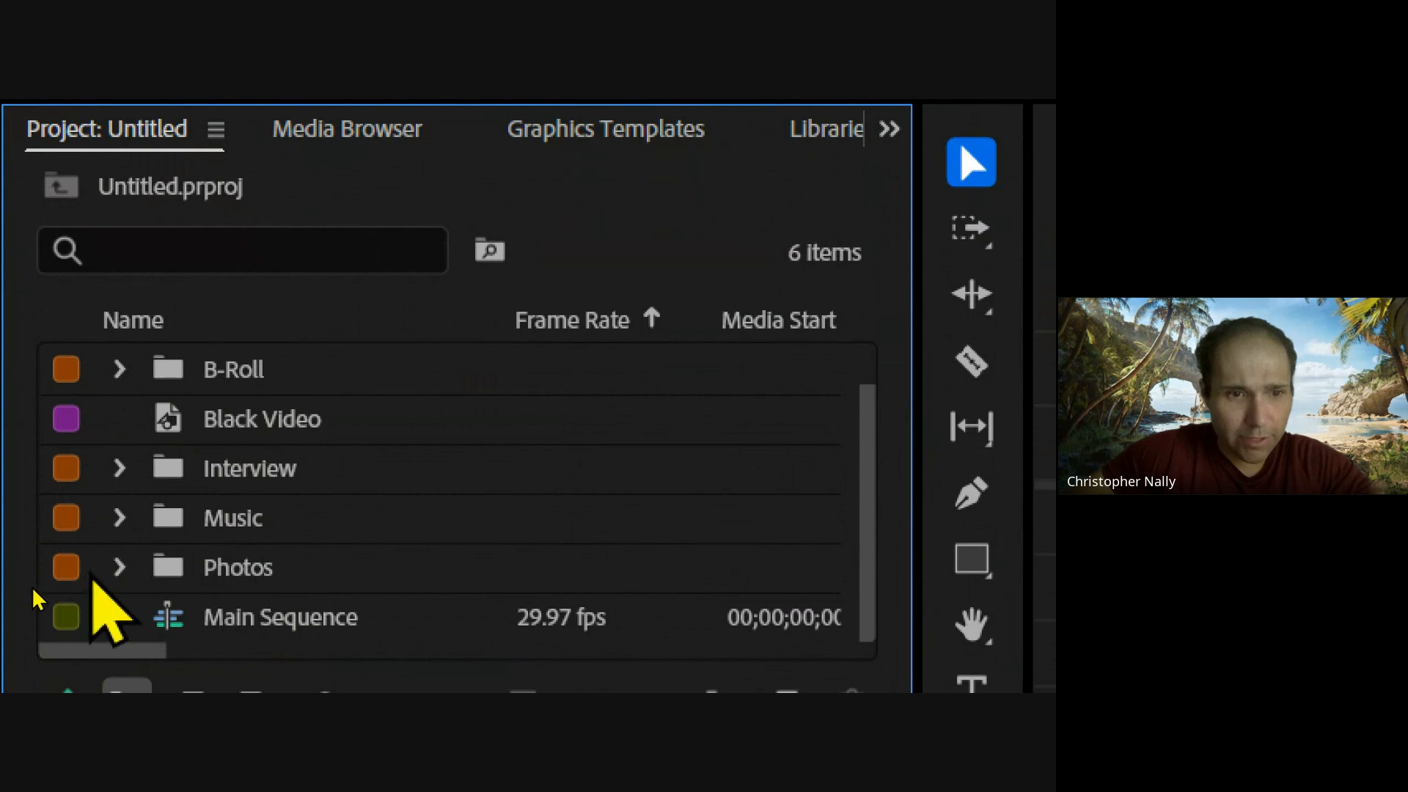
pyautogui.click(119, 567)
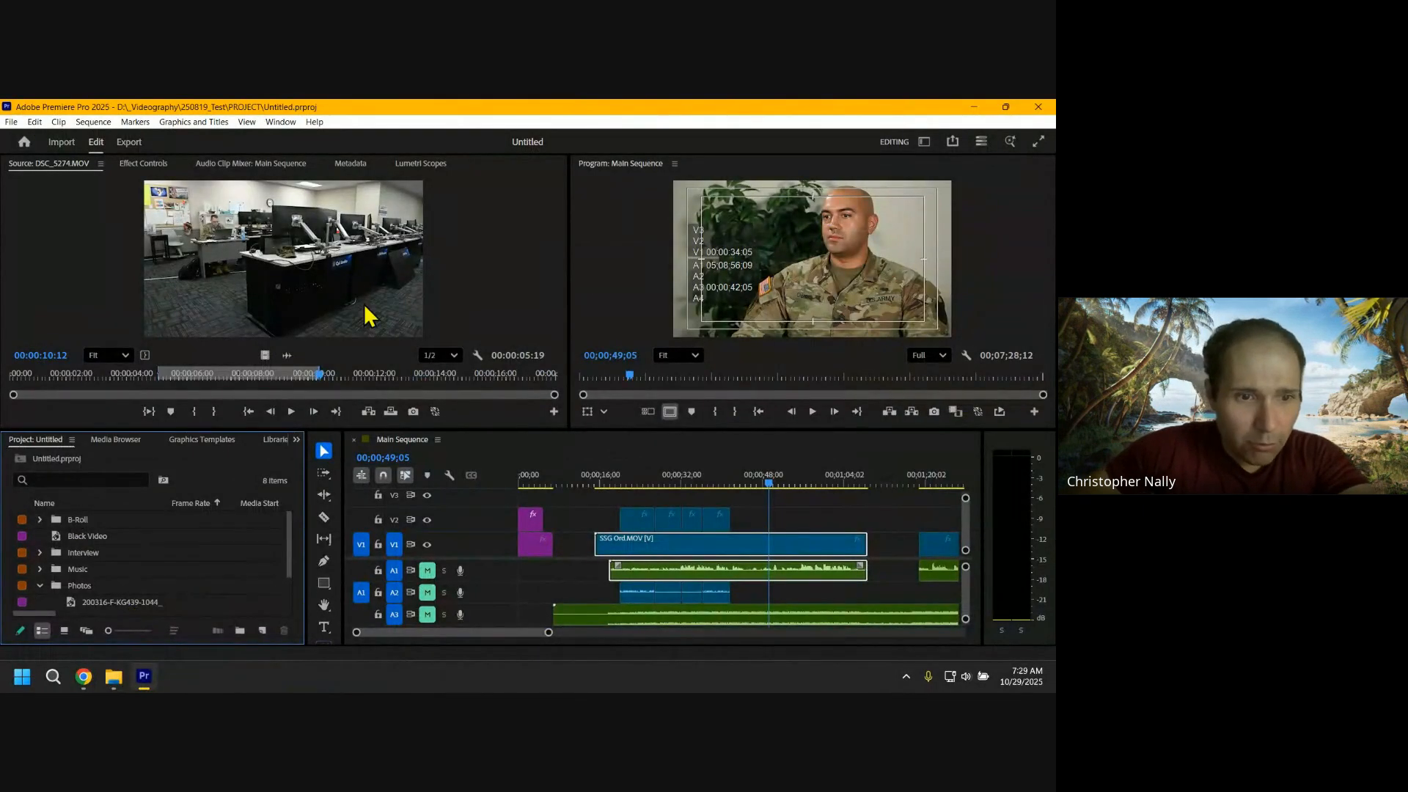
pyautogui.scroll(-2, 288, 544)
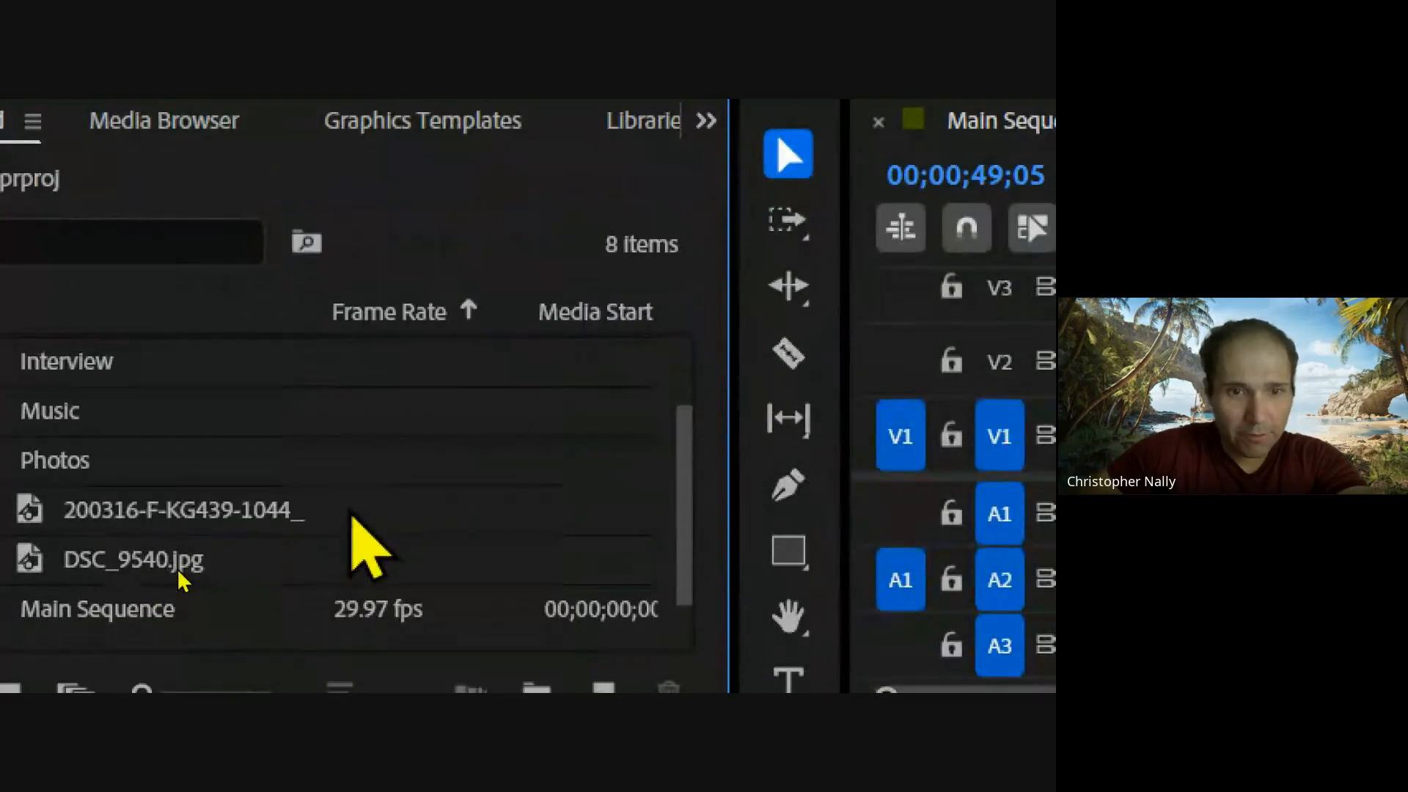
pyautogui.click(352, 516)
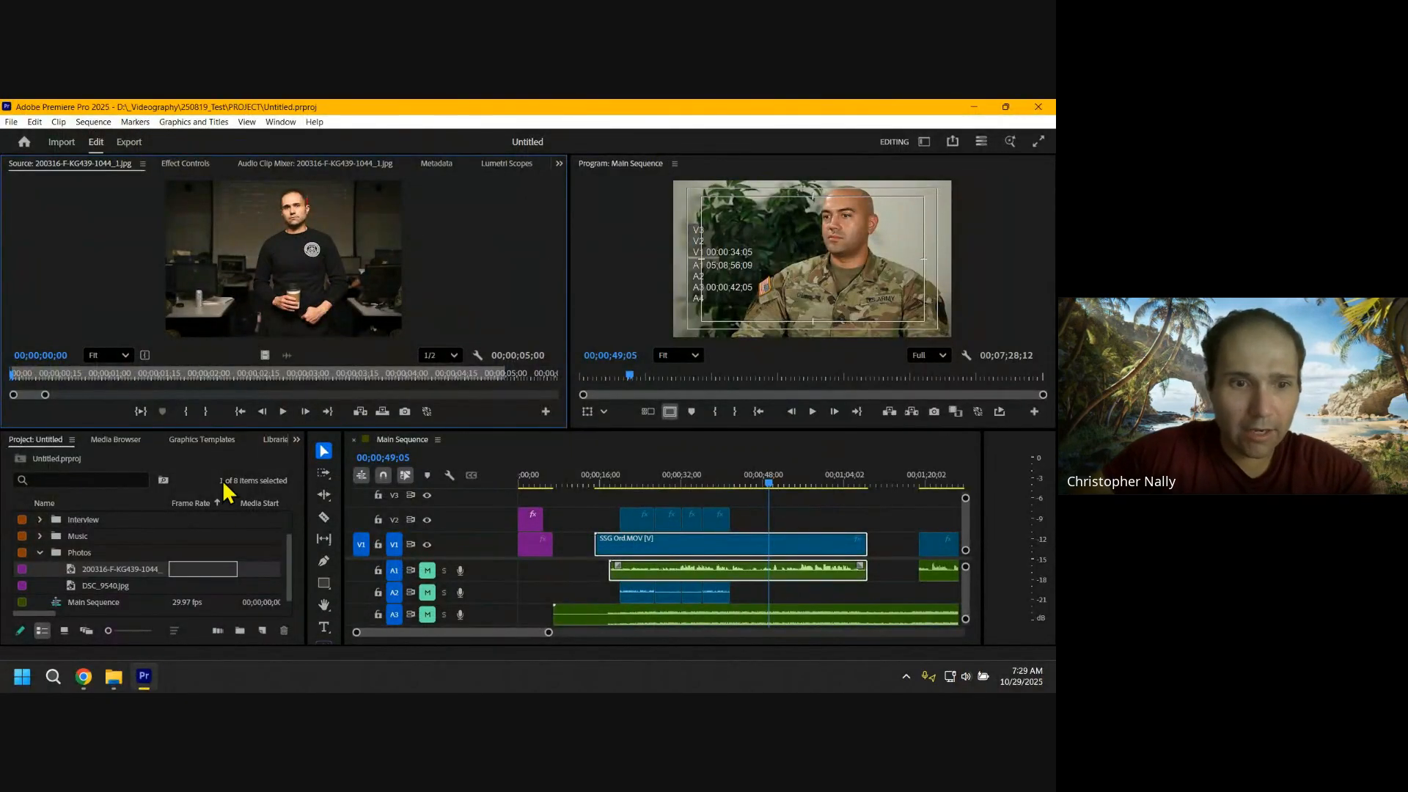
pyautogui.doubleClick(195, 586)
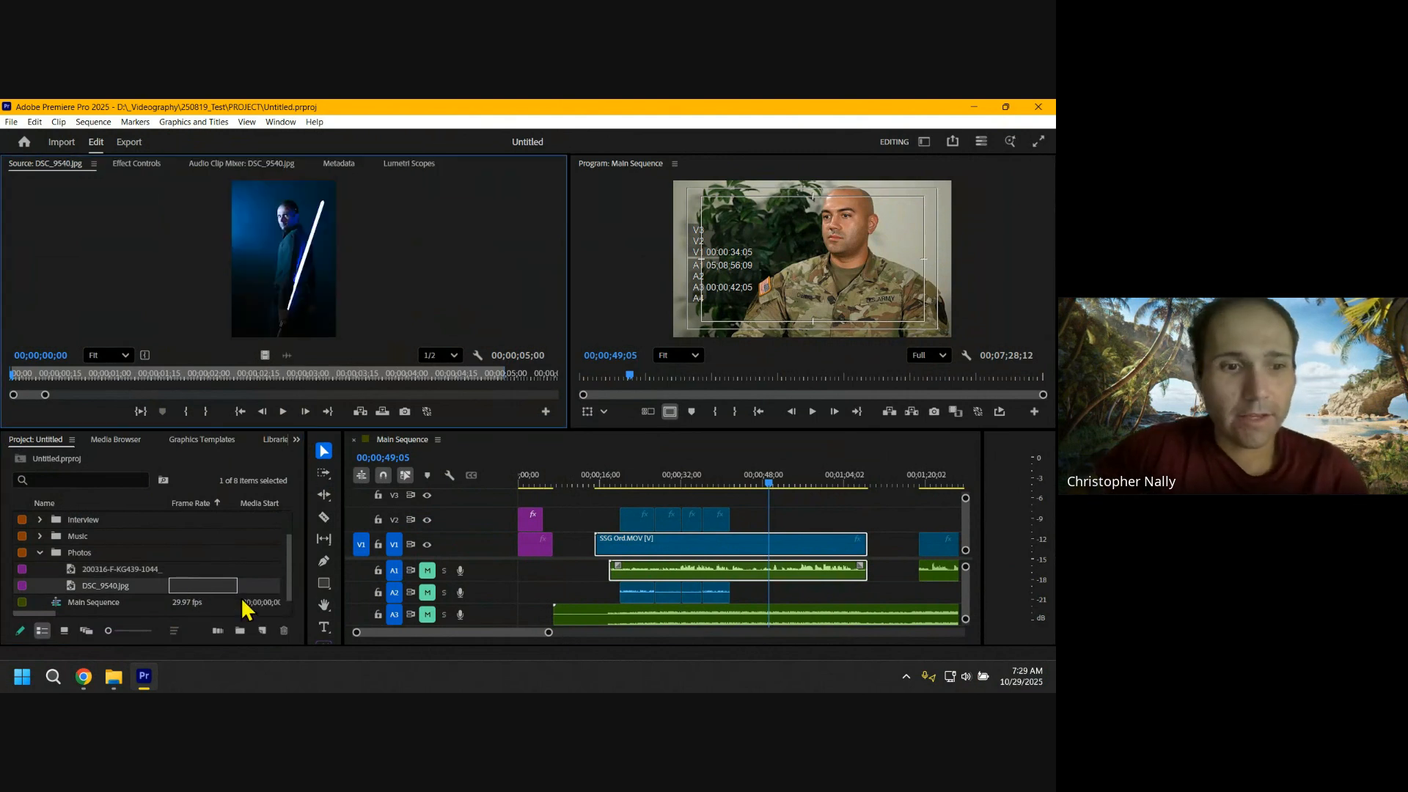
pyautogui.doubleClick(201, 571)
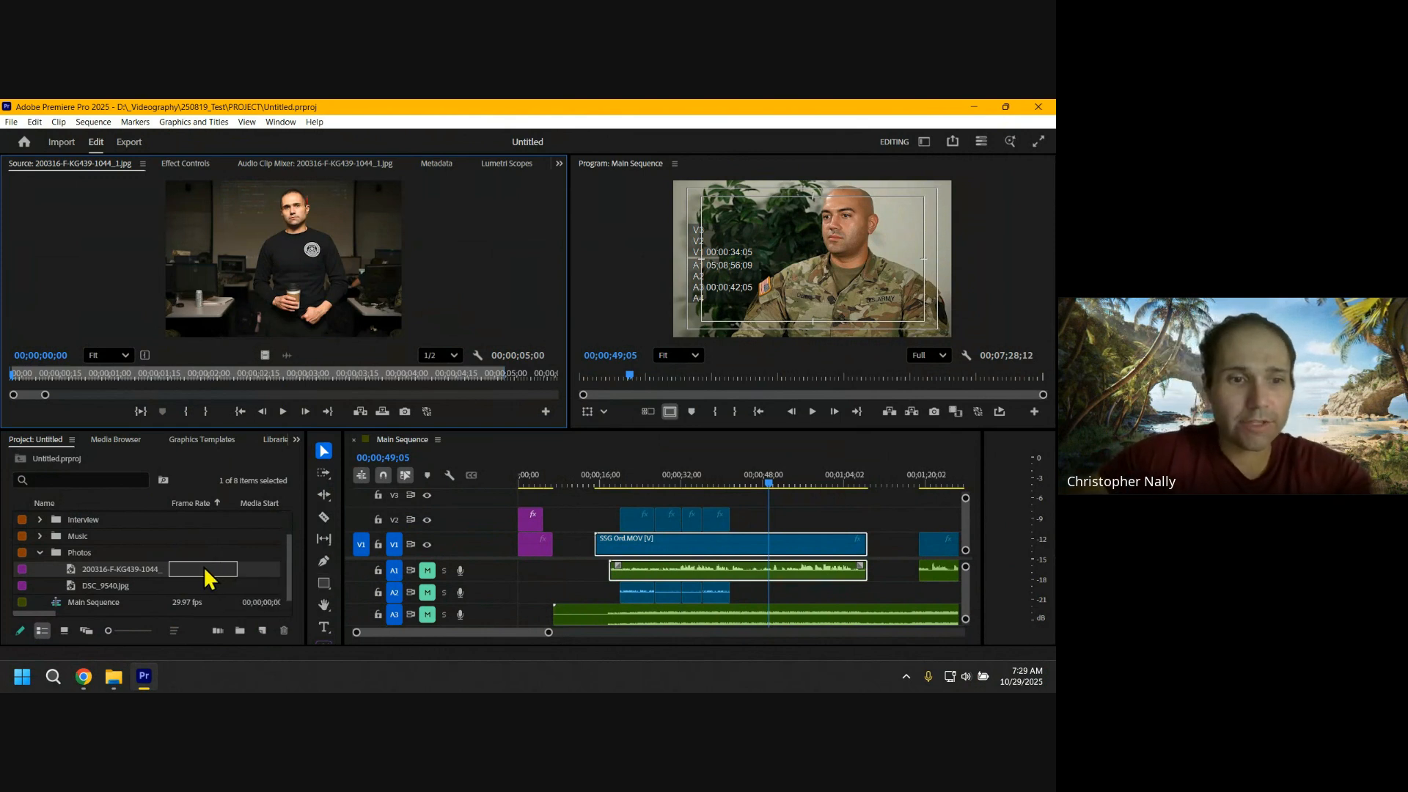
# Step: Place 200316-F-KG439-1044_1.jpg on V2 directly after the last B-roll clip at 00;00;41;24 and park the playhead over it
pyautogui.moveTo(132, 571); pyautogui.dragTo(735, 528)
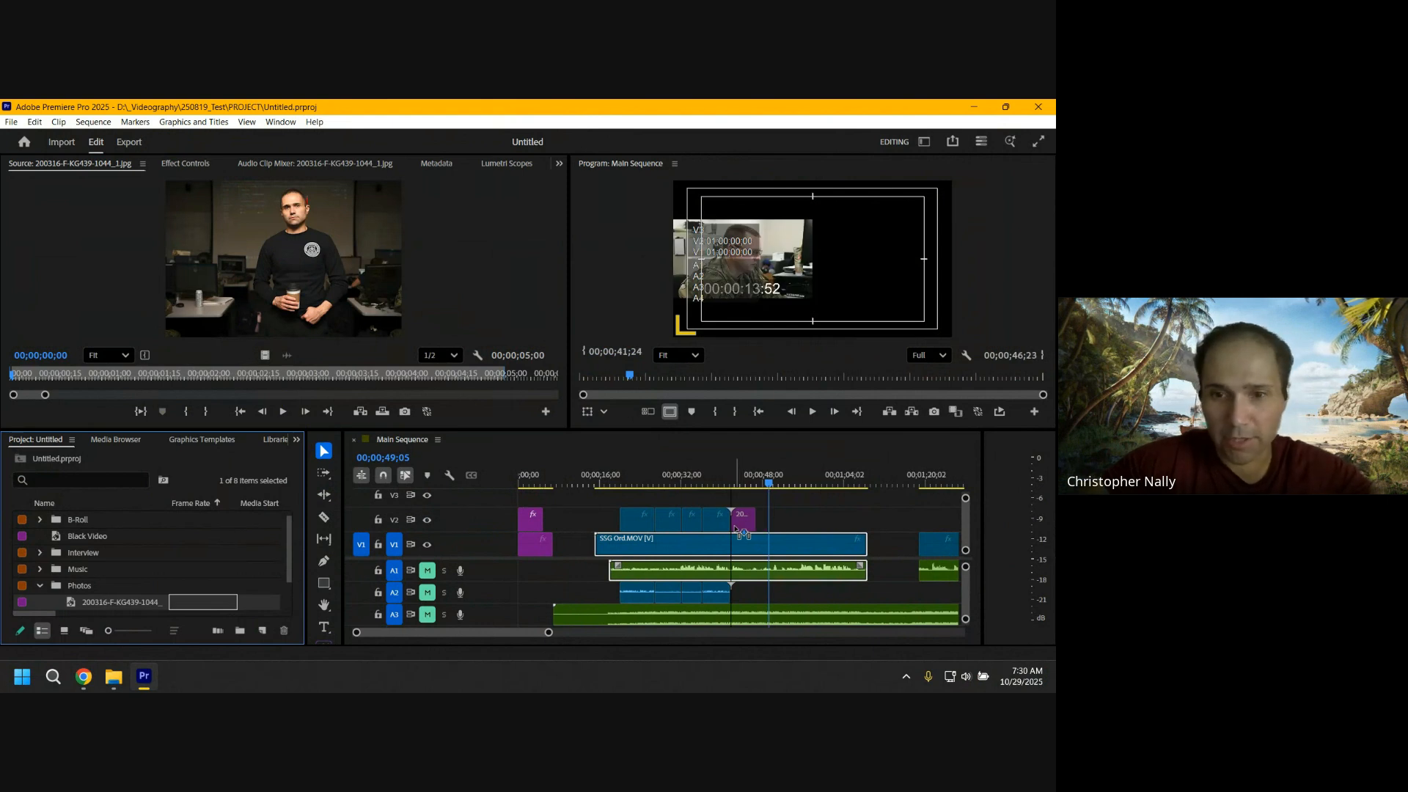
pyautogui.moveTo(735, 528); pyautogui.dragTo(736, 528)
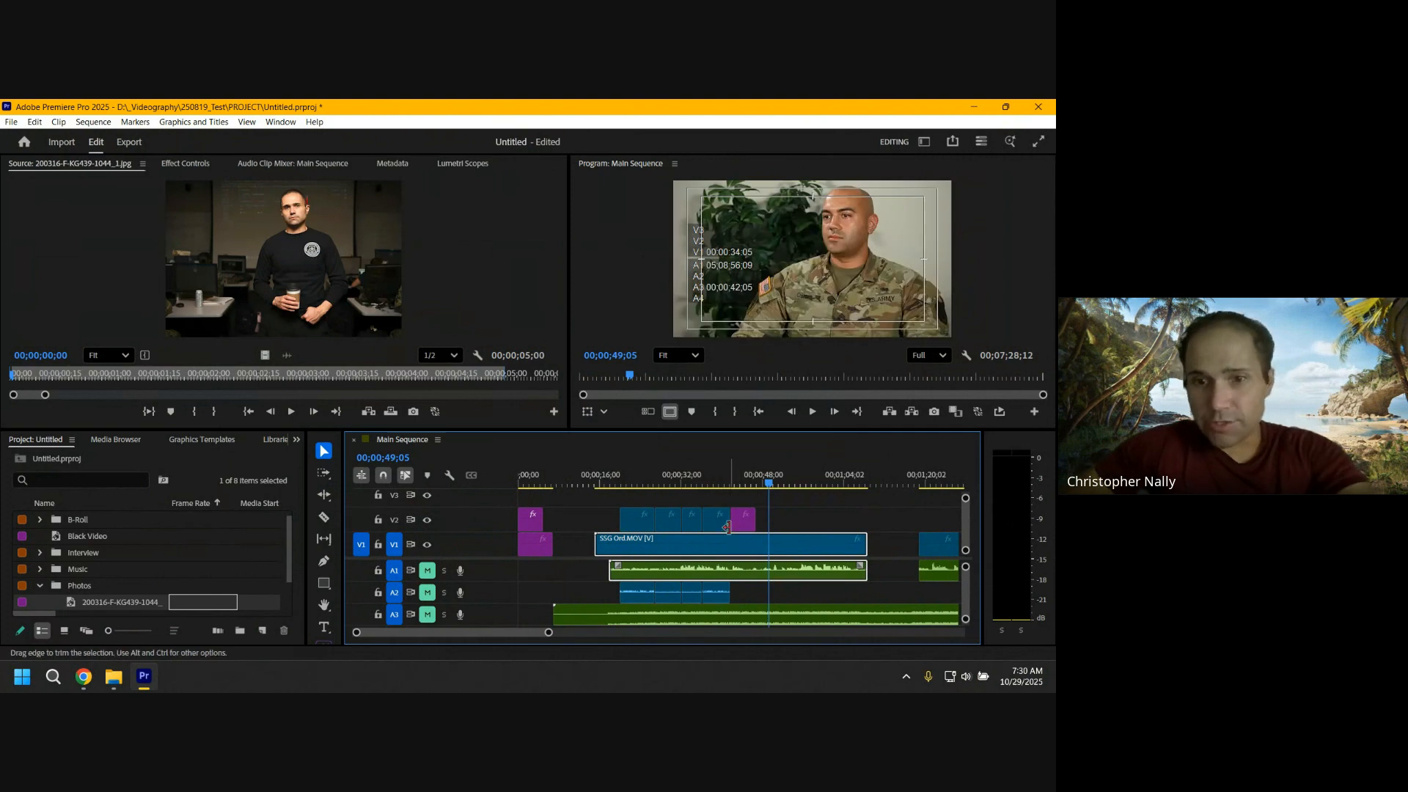
pyautogui.moveTo(769, 484); pyautogui.dragTo(746, 484)
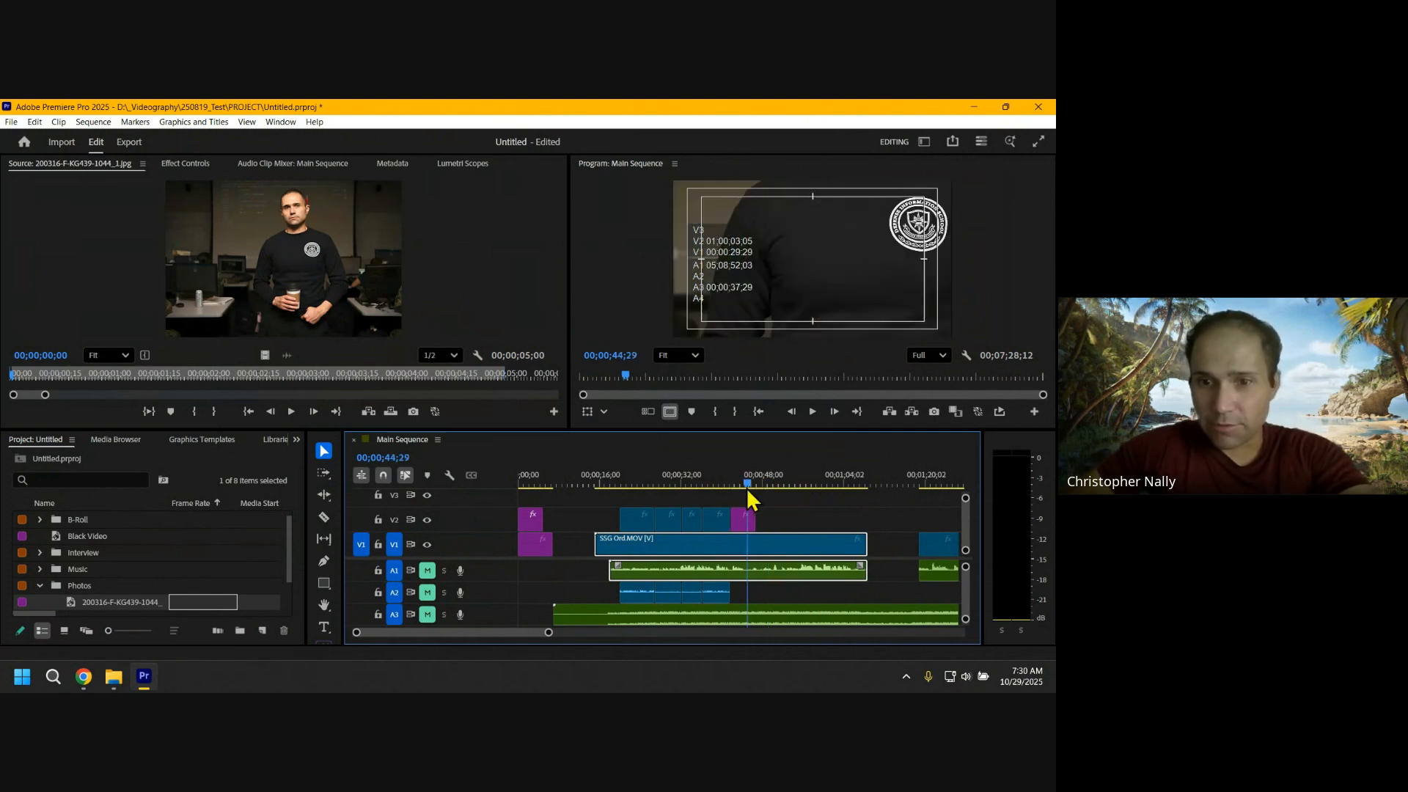
# Step: Show the V2 photo clip's Effect Controls and resize the workspace to enlarge the Program Monitor
pyautogui.click(747, 522)
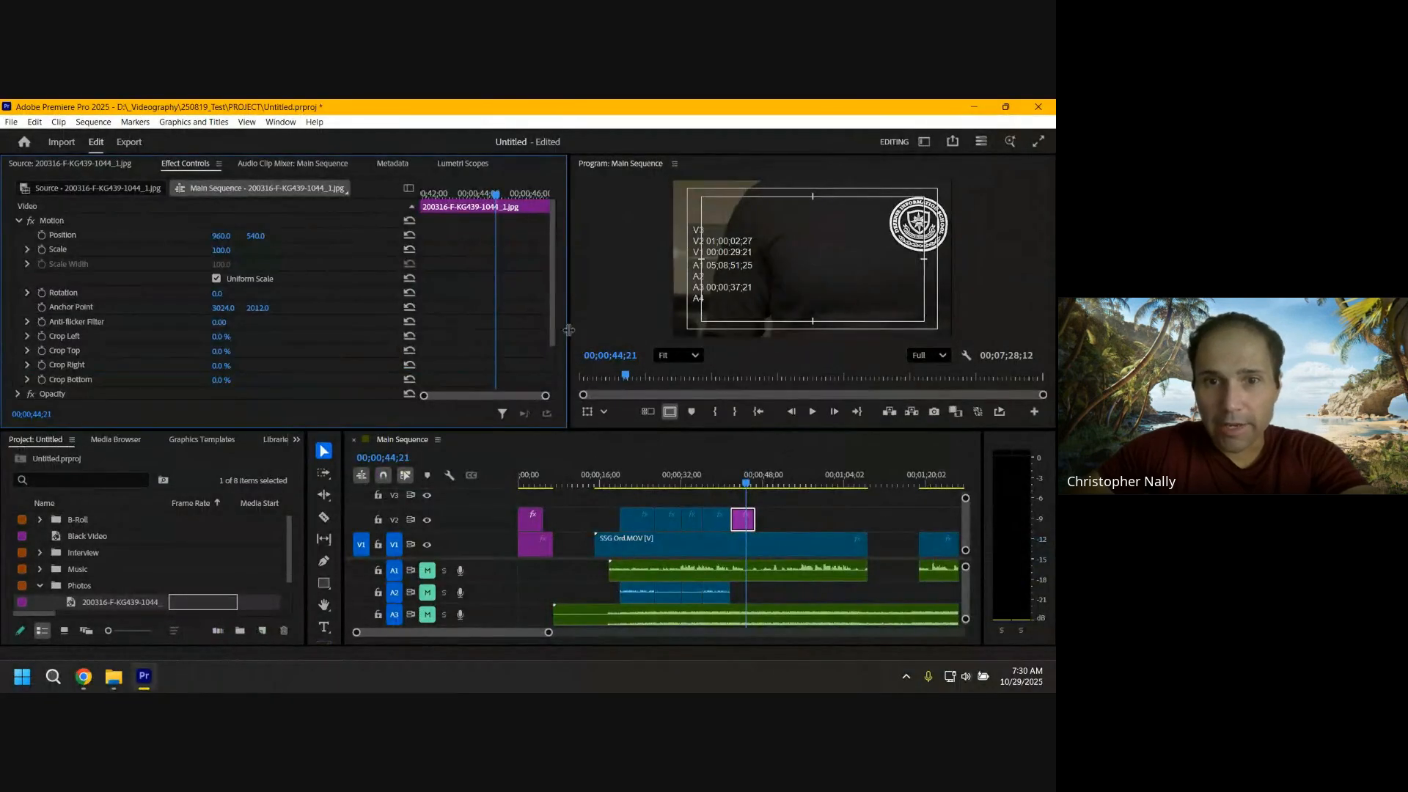
pyautogui.moveTo(568, 333); pyautogui.dragTo(474, 334)
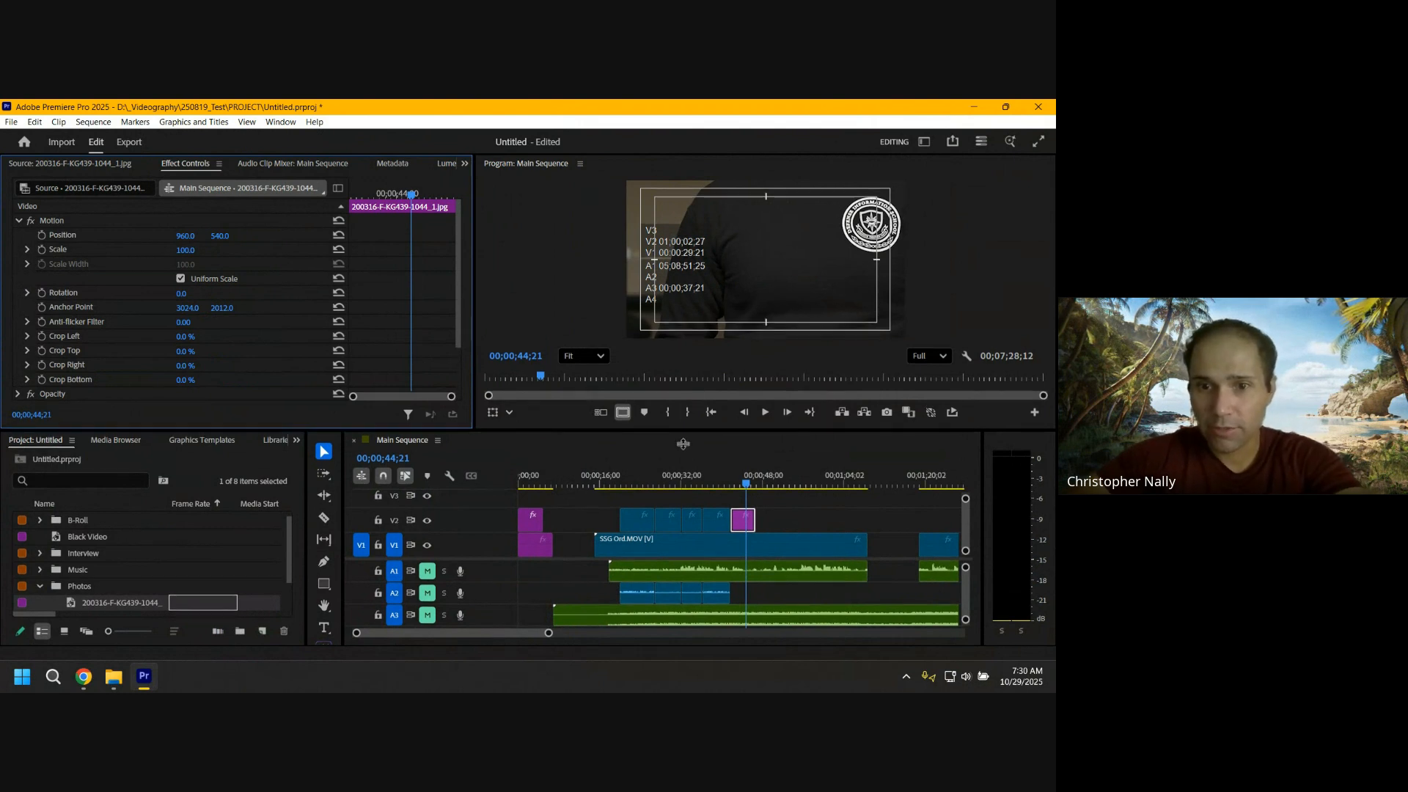
pyautogui.moveTo(680, 431); pyautogui.dragTo(680, 455)
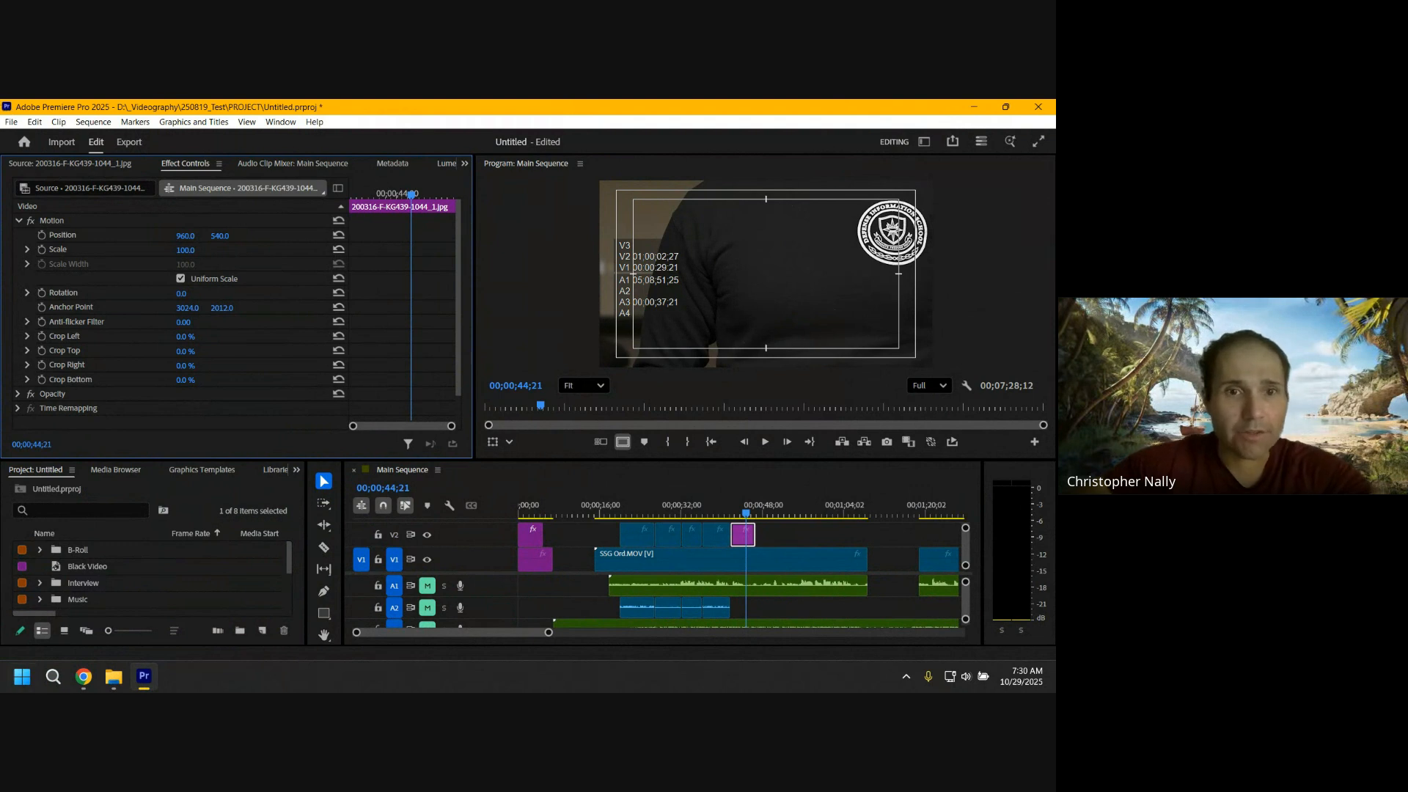
# Step: Compare the original photo in the Source Monitor with its framing in the sequence
pyautogui.click(89, 166)
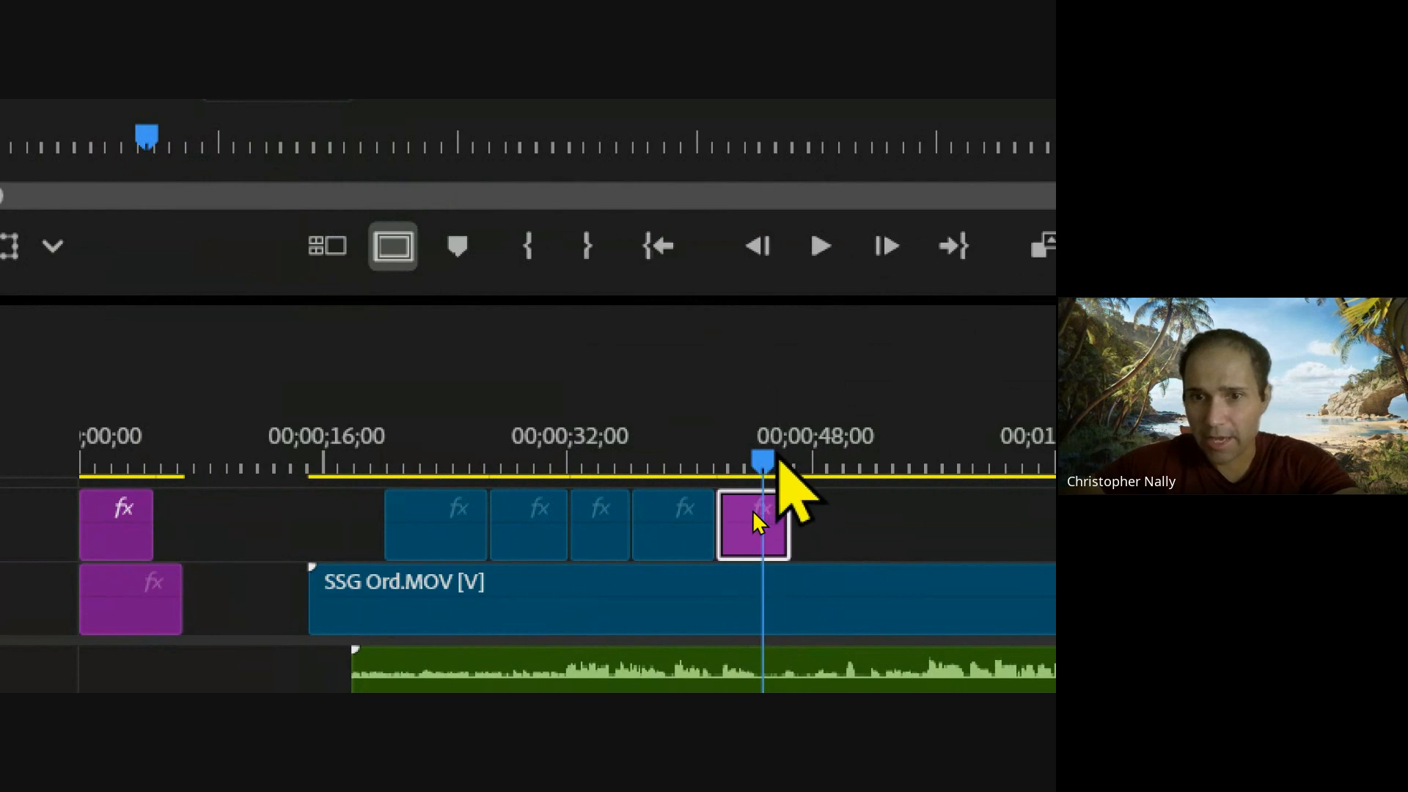
pyautogui.moveTo(776, 455); pyautogui.dragTo(759, 457)
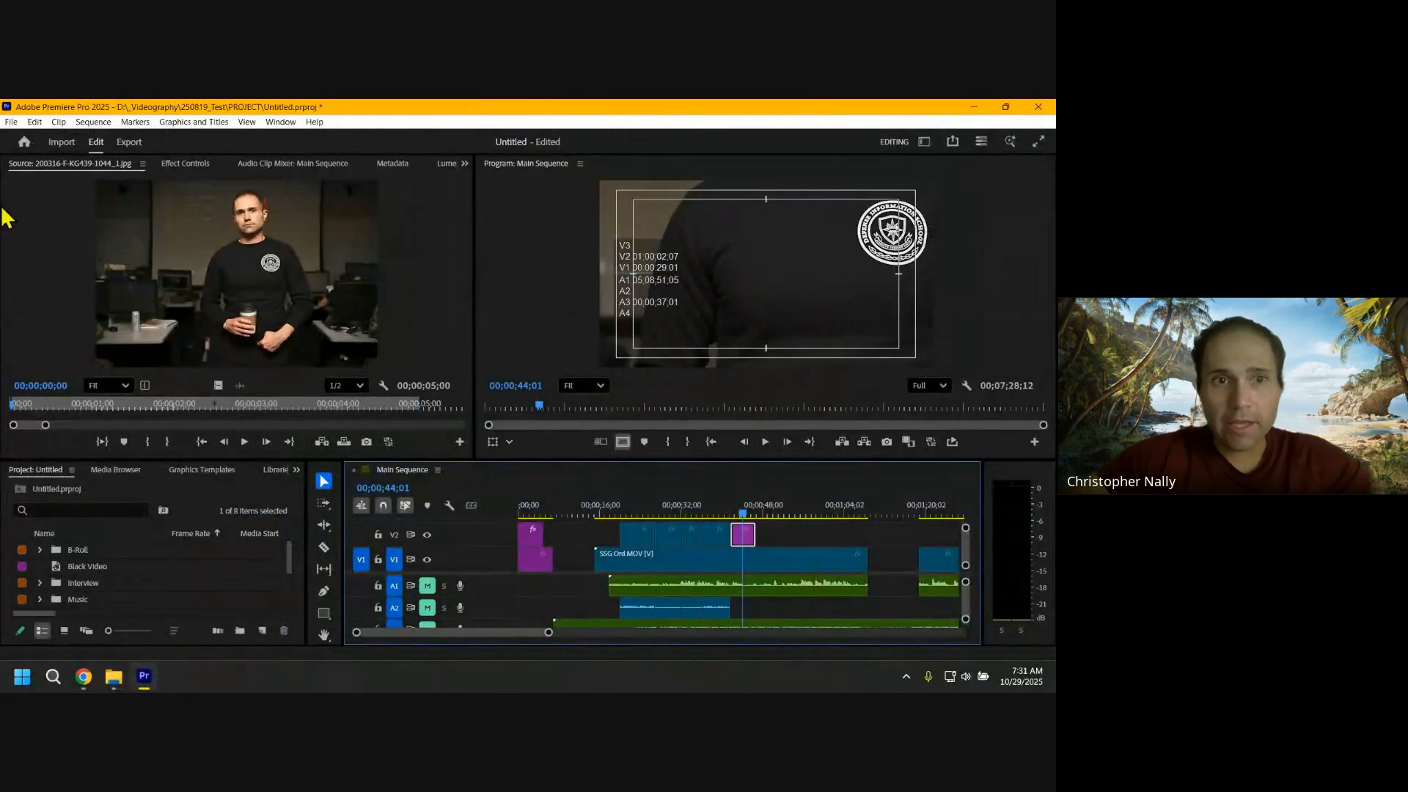
pyautogui.click(106, 489)
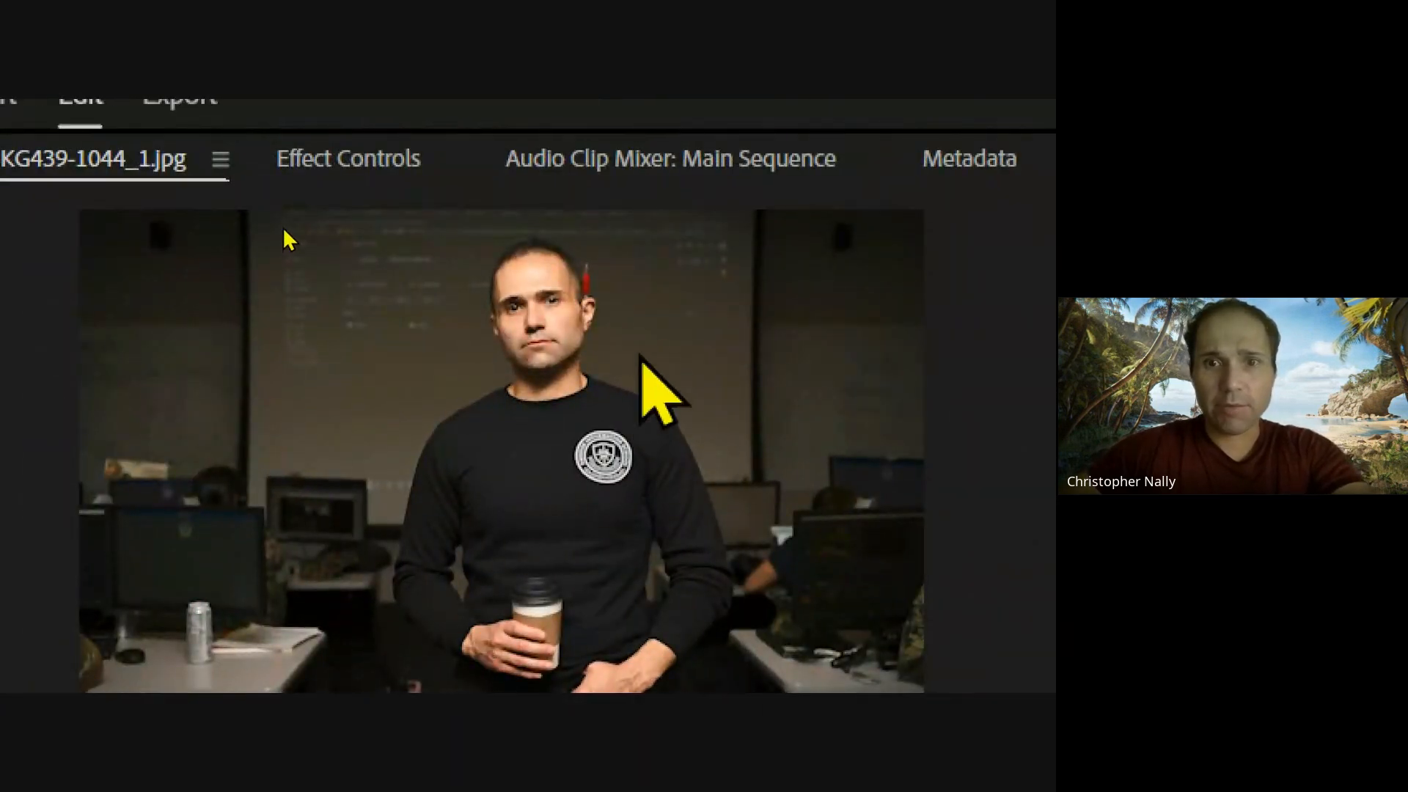
# Step: Compare the Effect Controls of the photo's source with those of its Main Sequence instance, ending on the Main Sequence instance
pyautogui.click(334, 189)
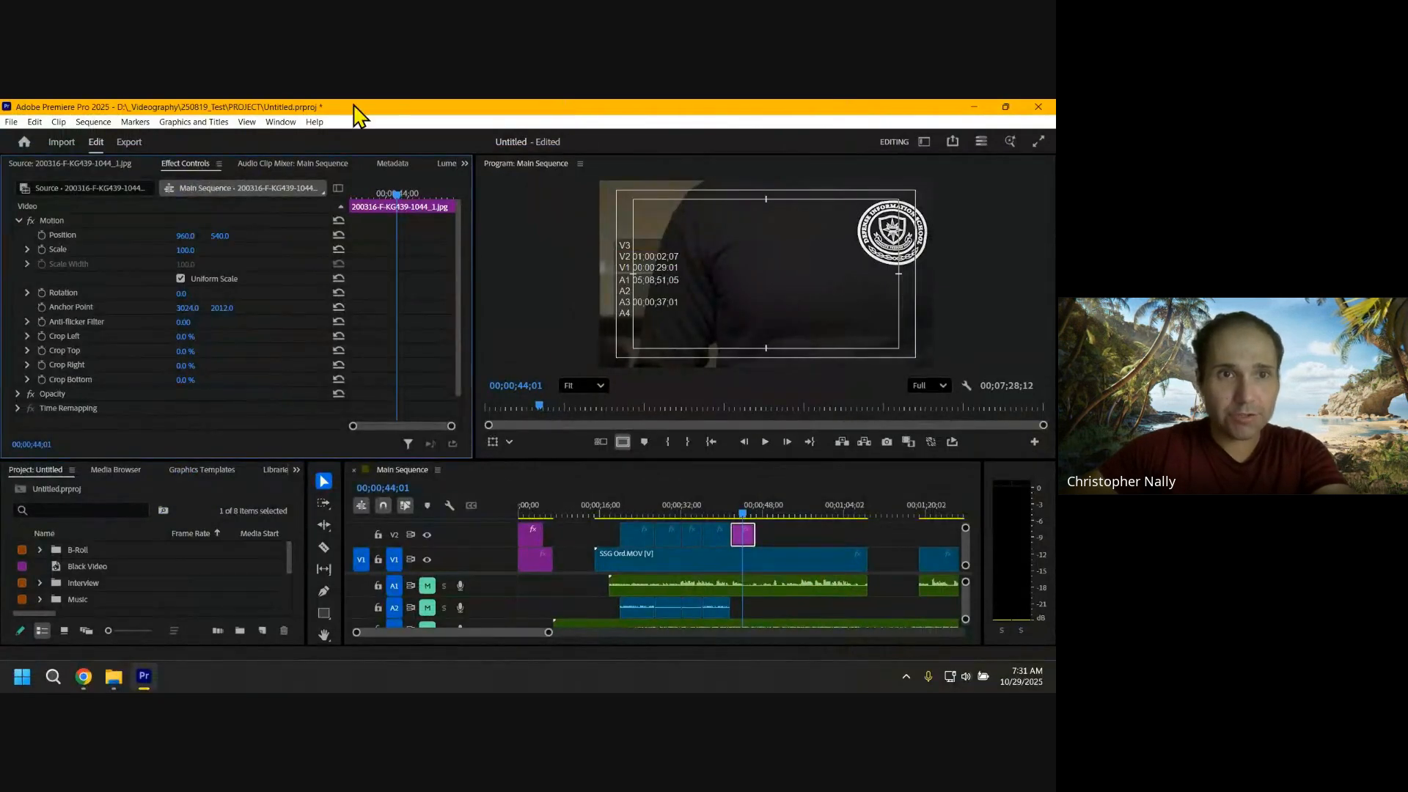
pyautogui.click(340, 206)
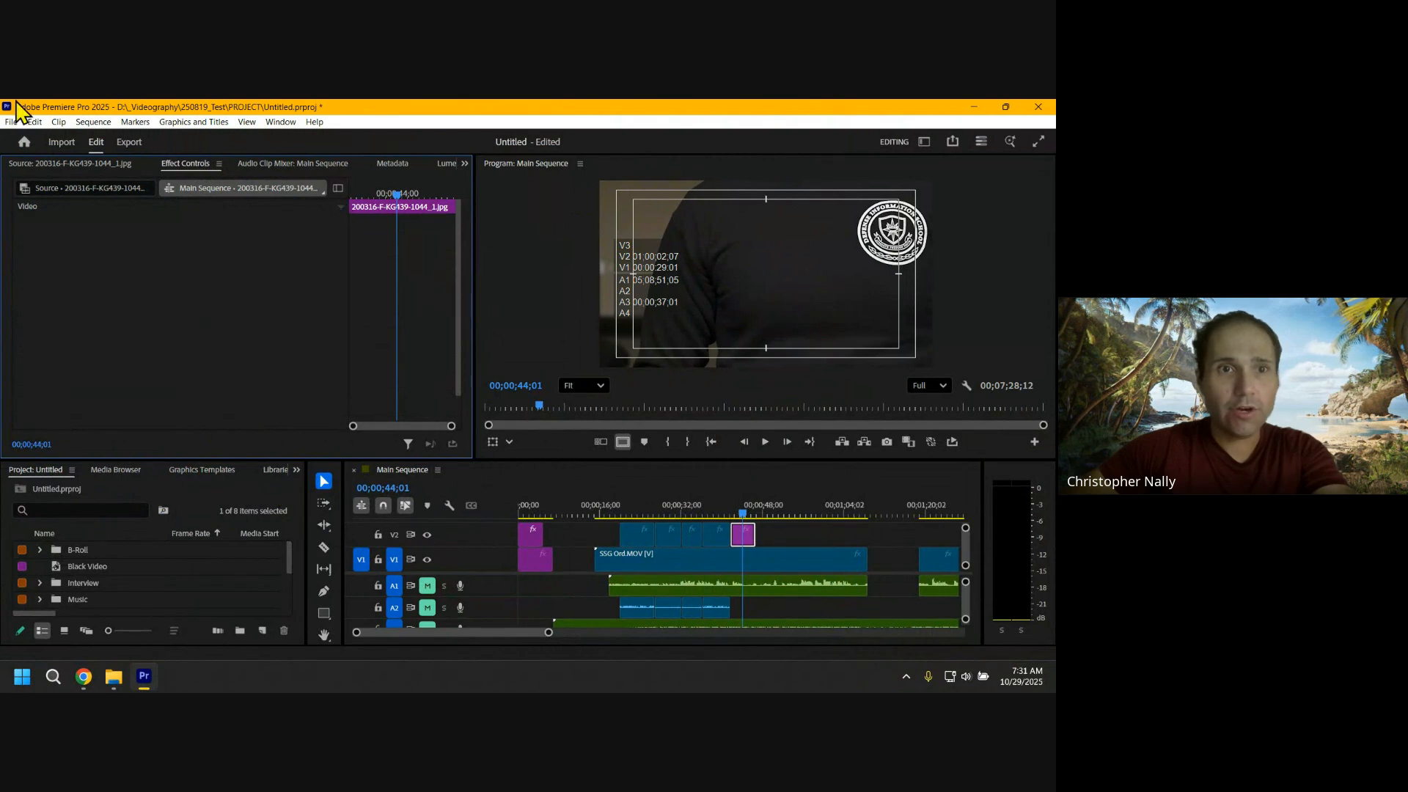
pyautogui.click(286, 124)
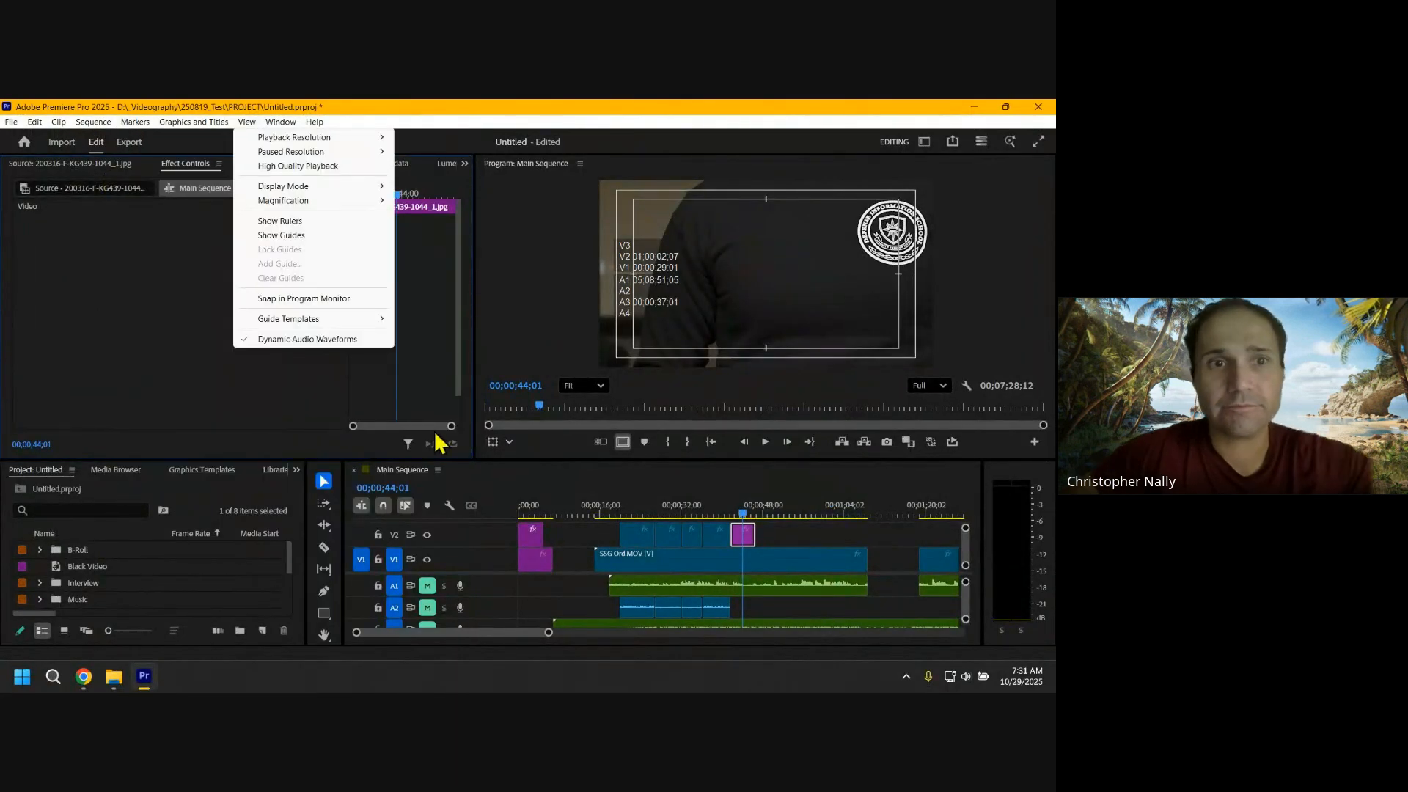
pyautogui.click(493, 351)
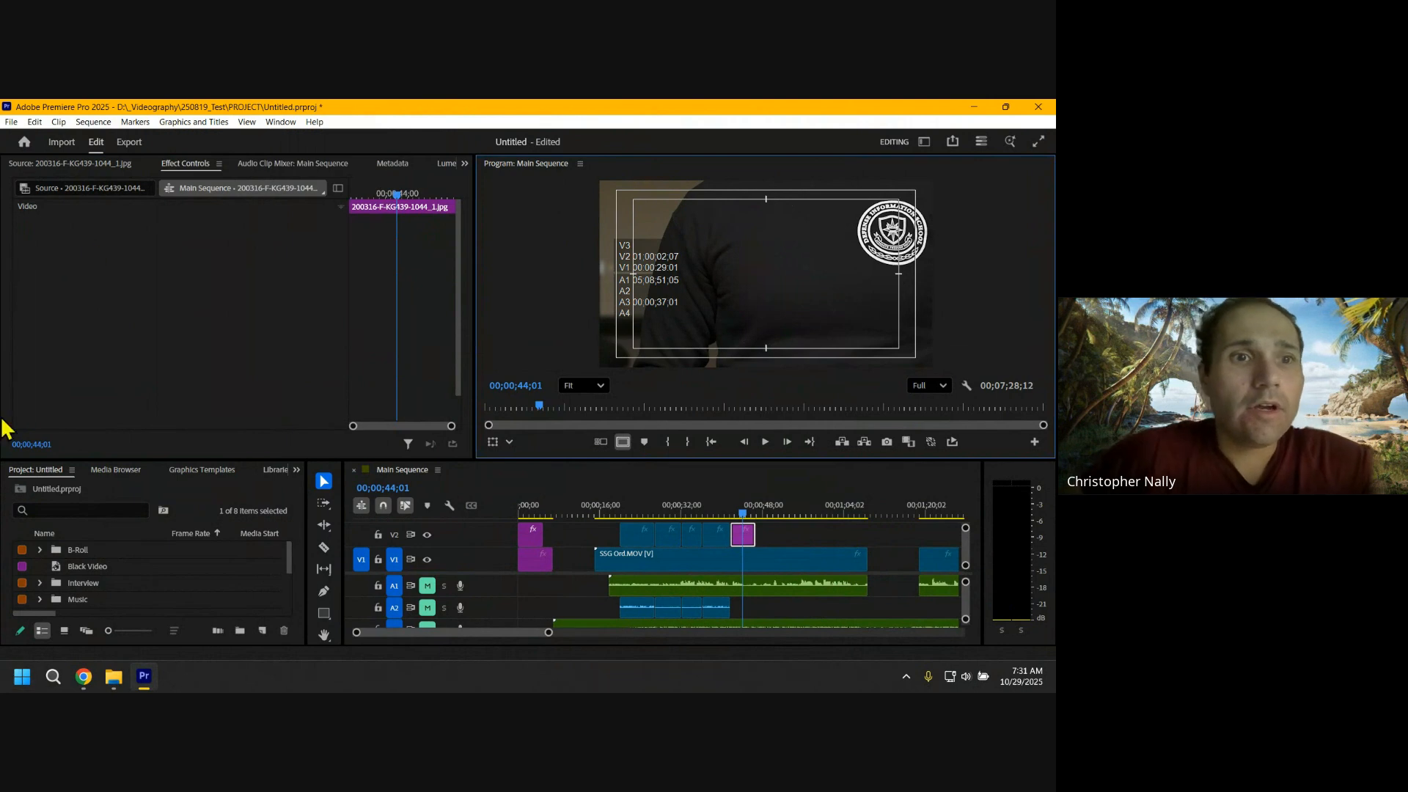
pyautogui.click(66, 189)
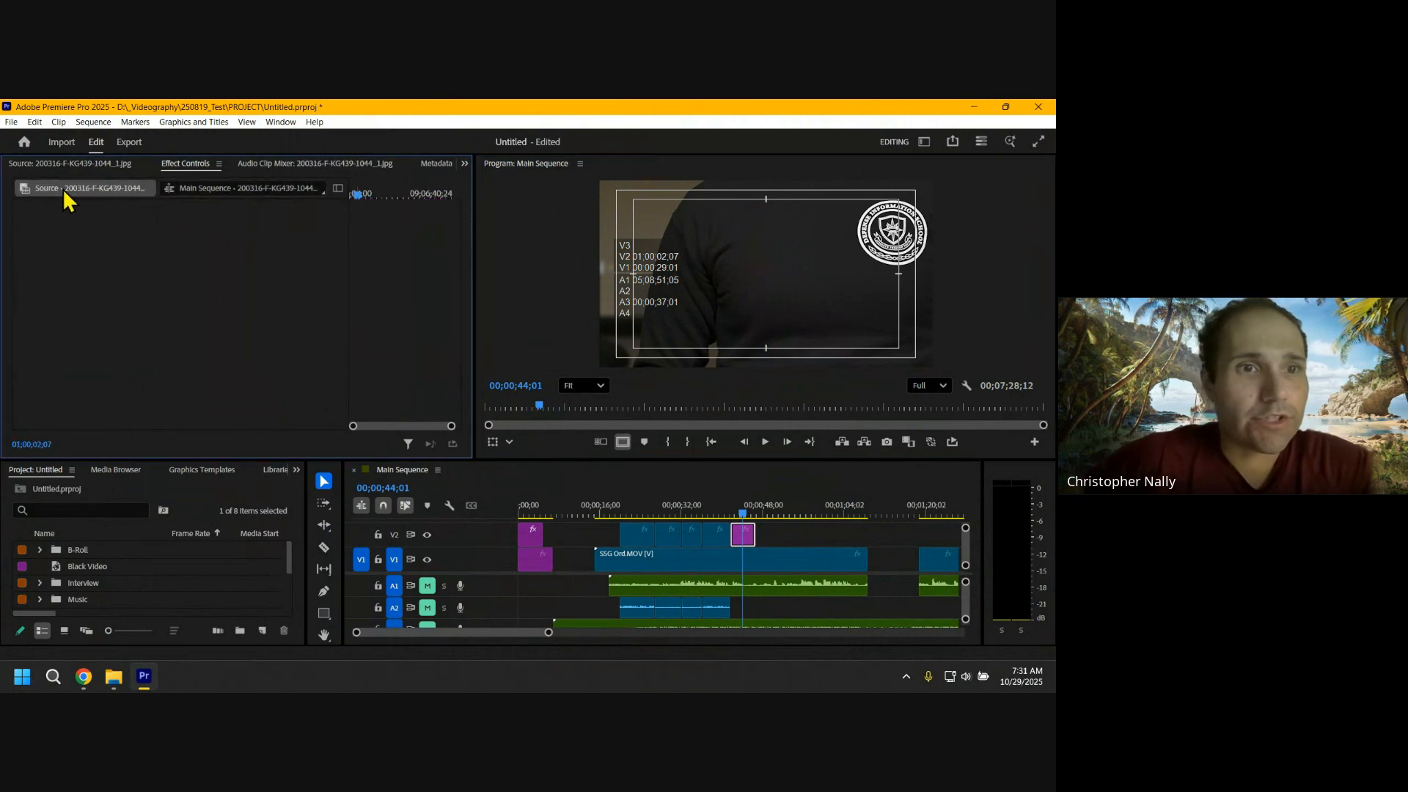
pyautogui.click(227, 190)
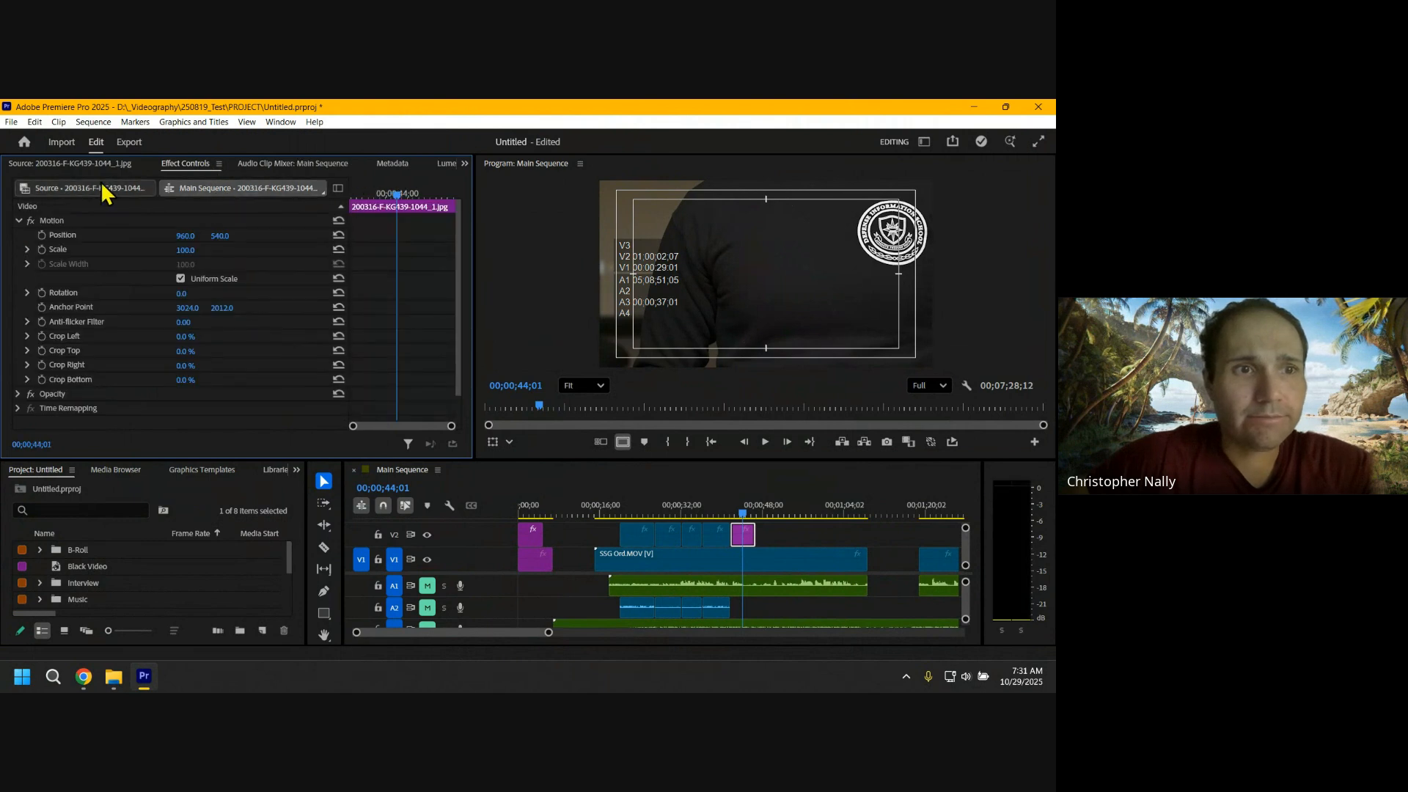
pyautogui.click(106, 189)
pyautogui.click(183, 189)
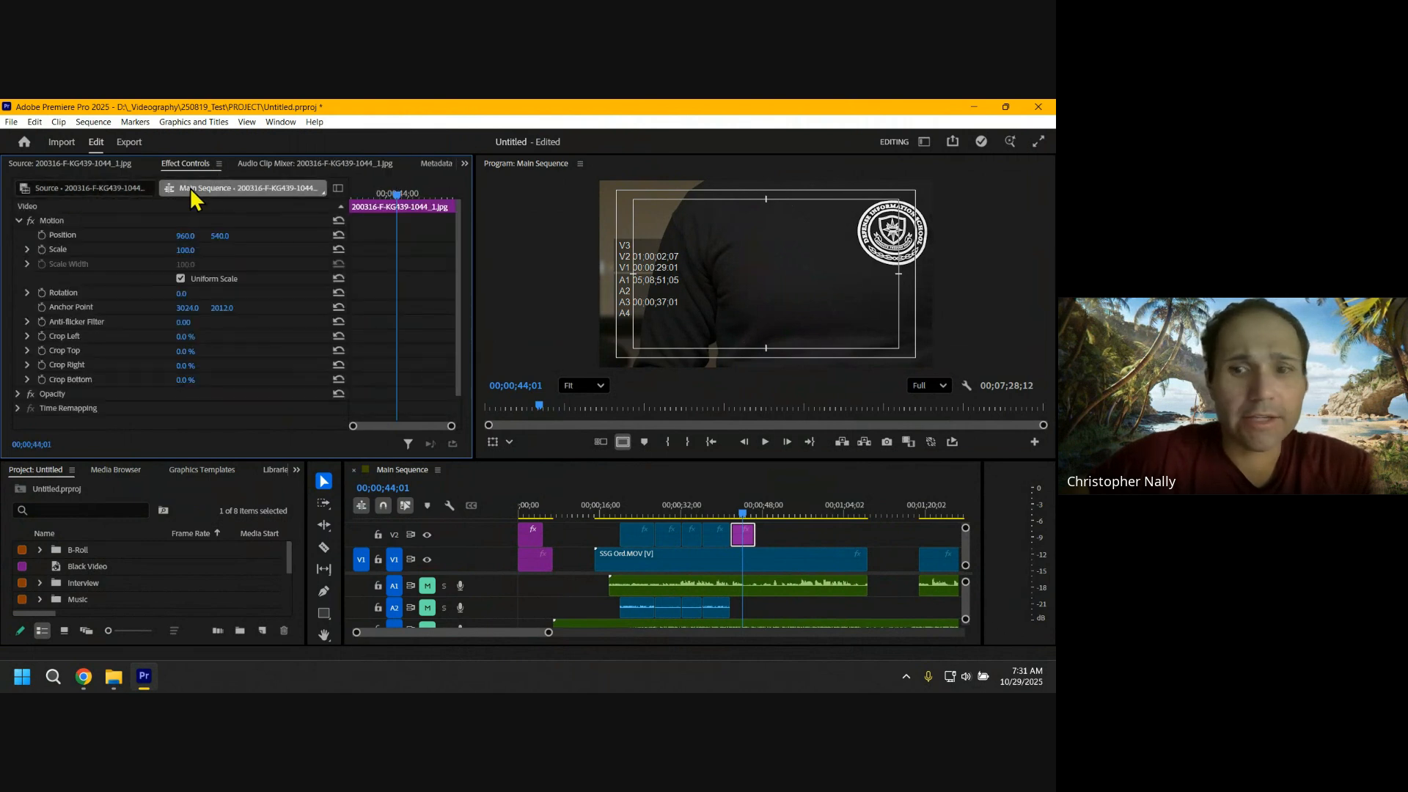
# Step: Set the V2 photo clip's Scale to 35 and its Position to 975, 657
pyautogui.click(748, 540)
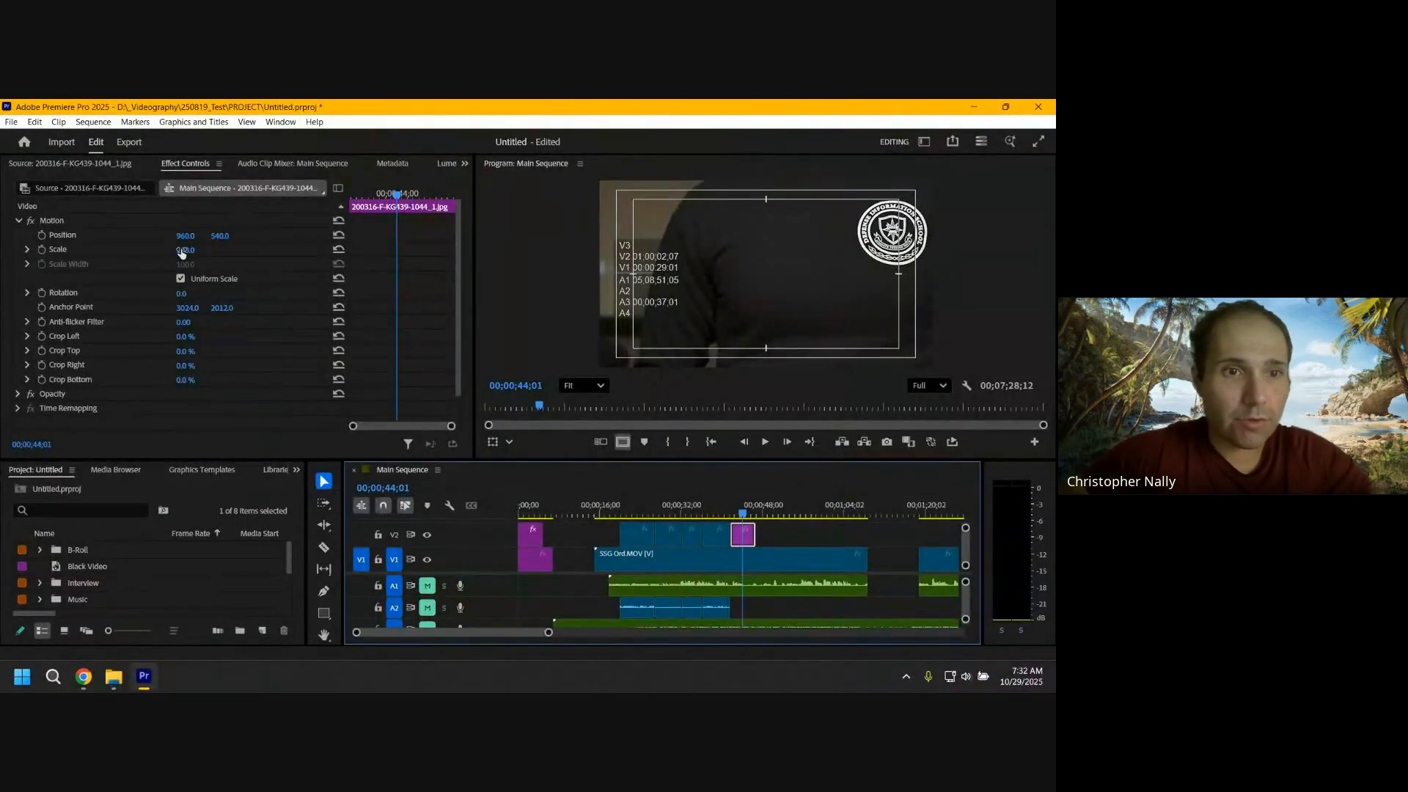
pyautogui.moveTo(182, 254); pyautogui.dragTo(127, 253)
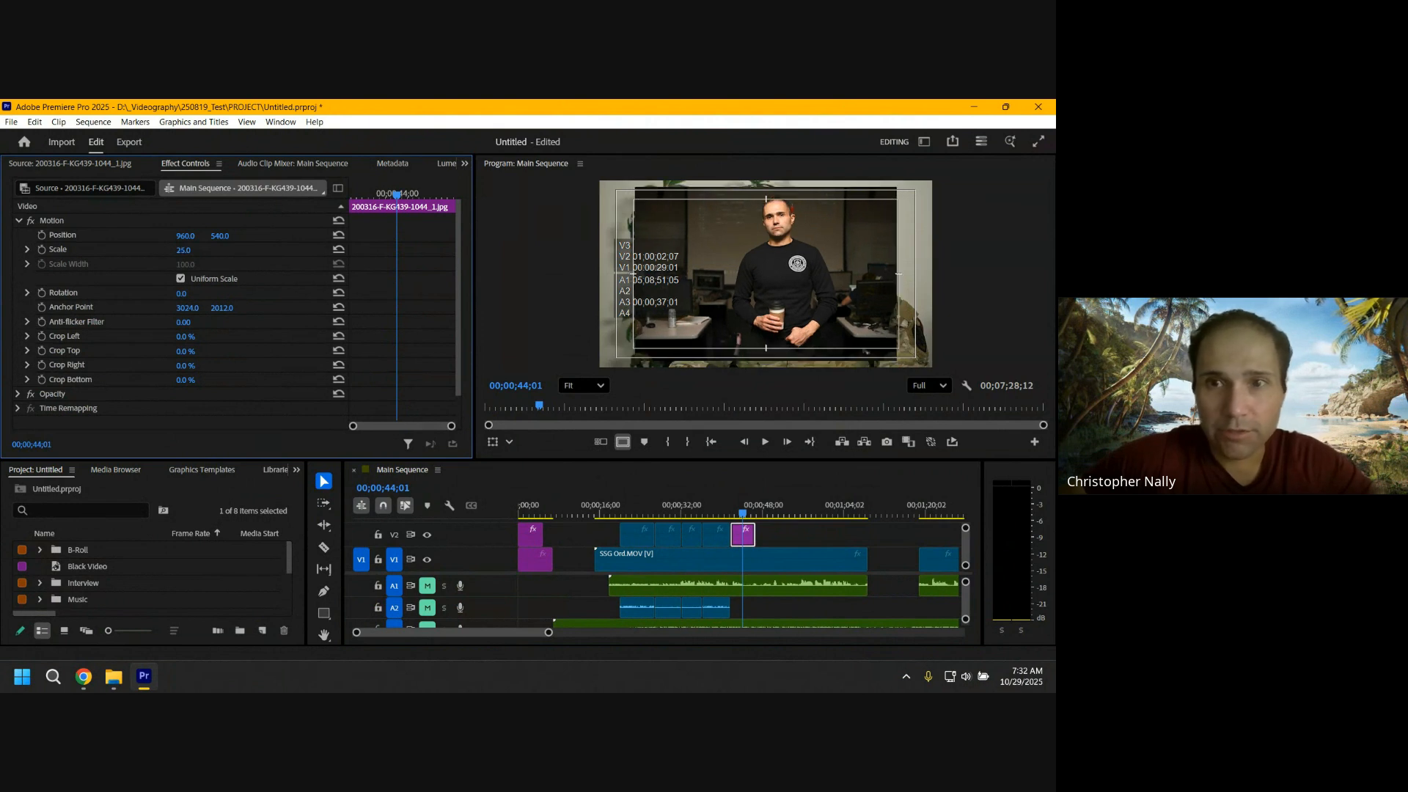
pyautogui.moveTo(127, 254)
pyautogui.mouseDown()
pyautogui.moveTo(180, 254)
pyautogui.moveTo(133, 254)
pyautogui.mouseUp()
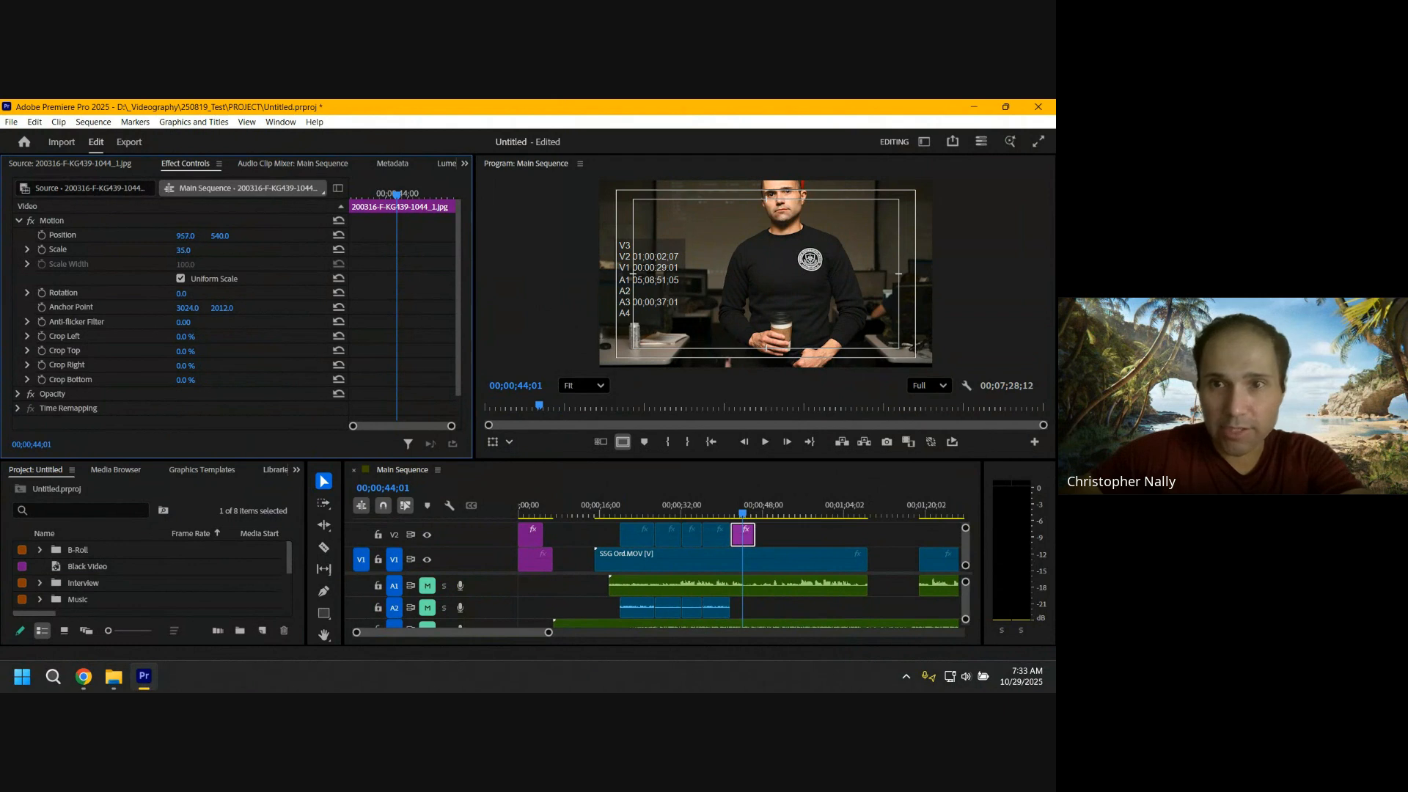
pyautogui.moveTo(185, 235)
pyautogui.mouseDown()
pyautogui.moveTo(146, 235)
pyautogui.moveTo(293, 236)
pyautogui.moveTo(200, 235)
pyautogui.mouseUp()
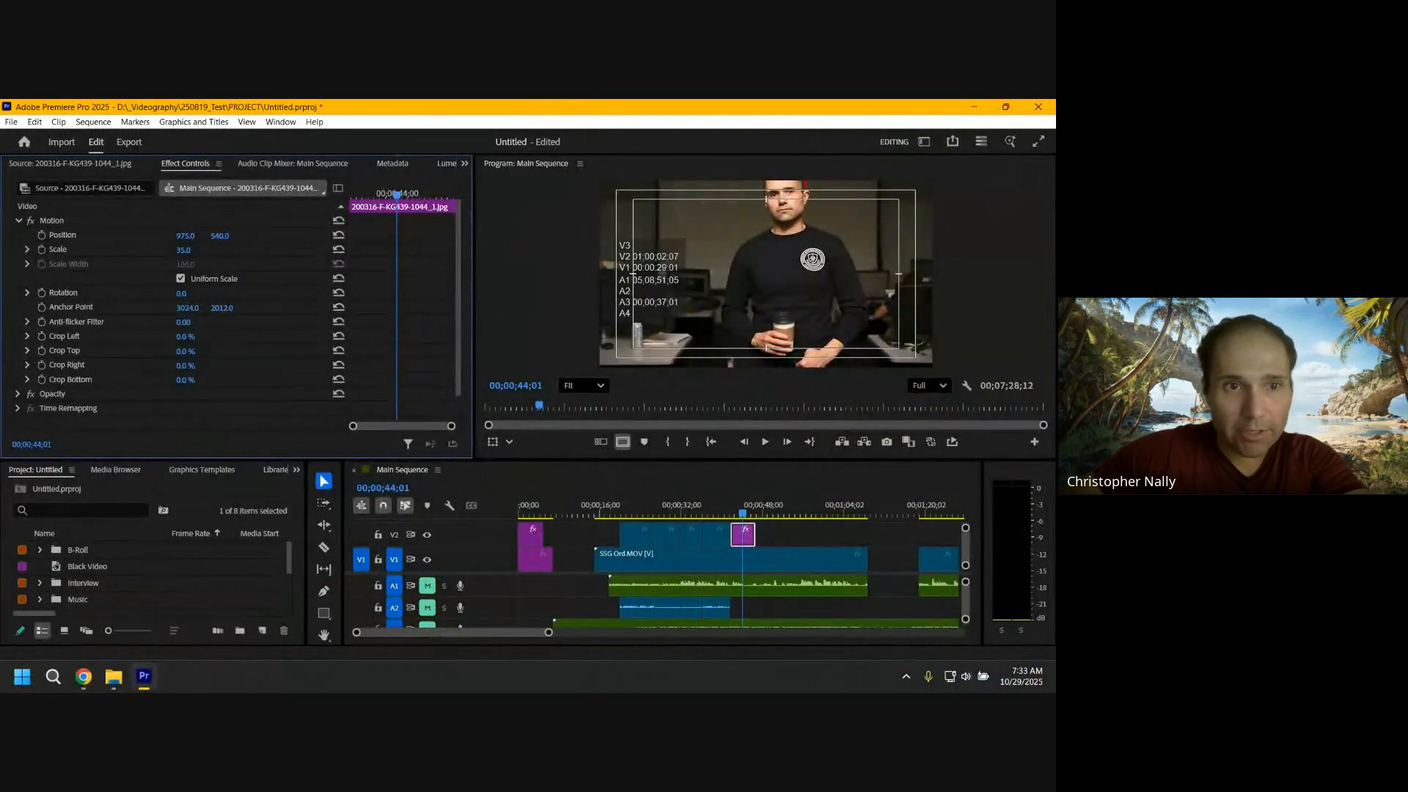
pyautogui.moveTo(220, 235); pyautogui.dragTo(317, 236)
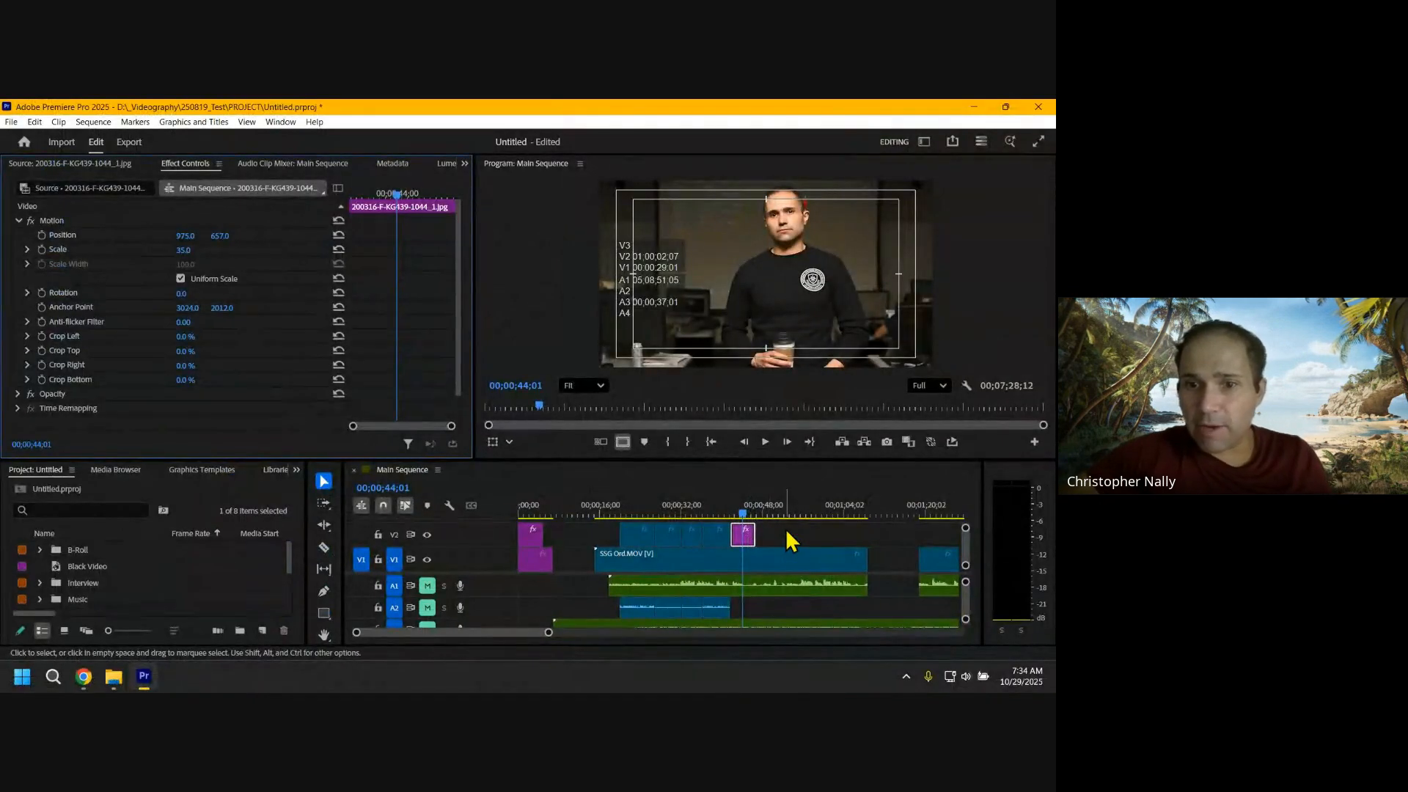
# Step: Reselect the photo clip on V2 and scrub across it to check its framing
pyautogui.click(791, 540)
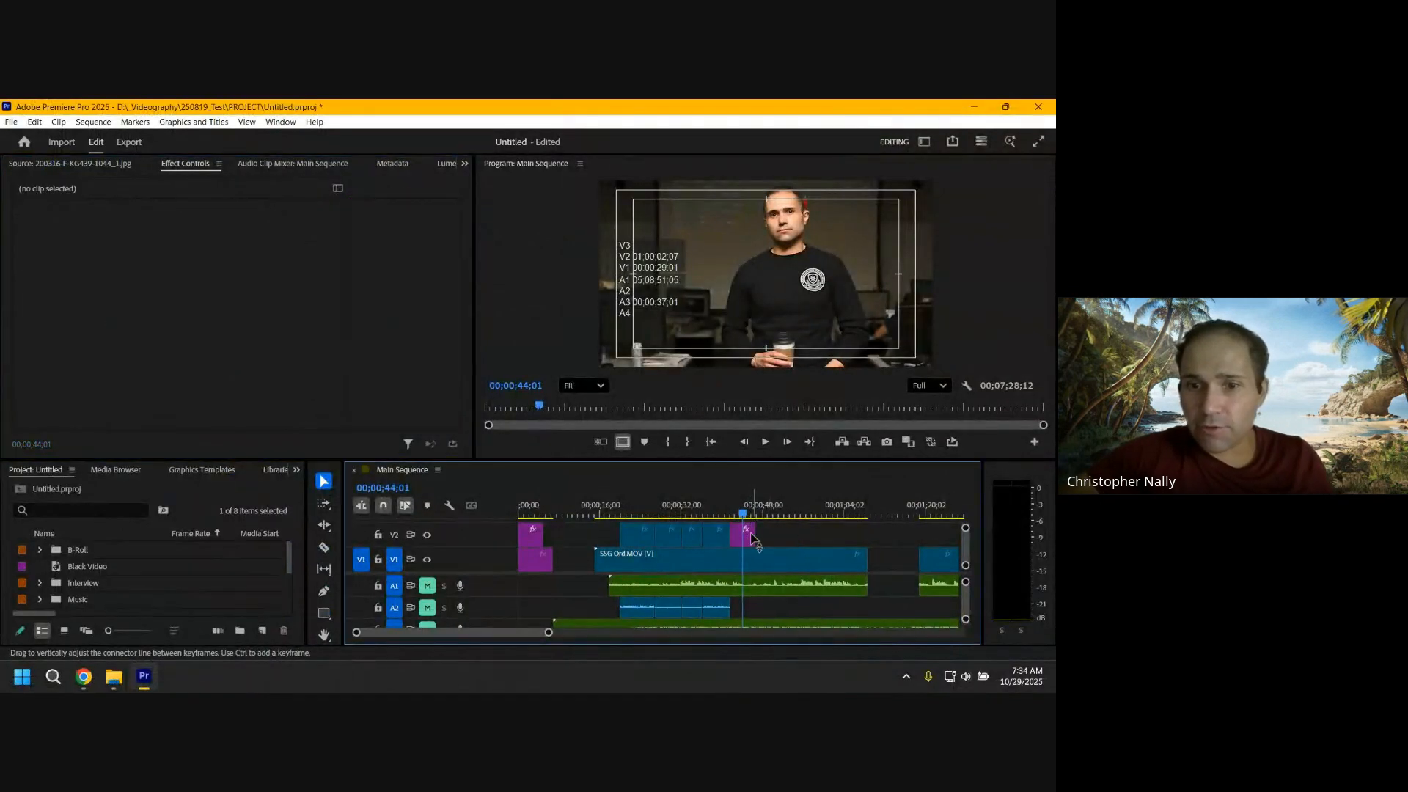
pyautogui.click(739, 538)
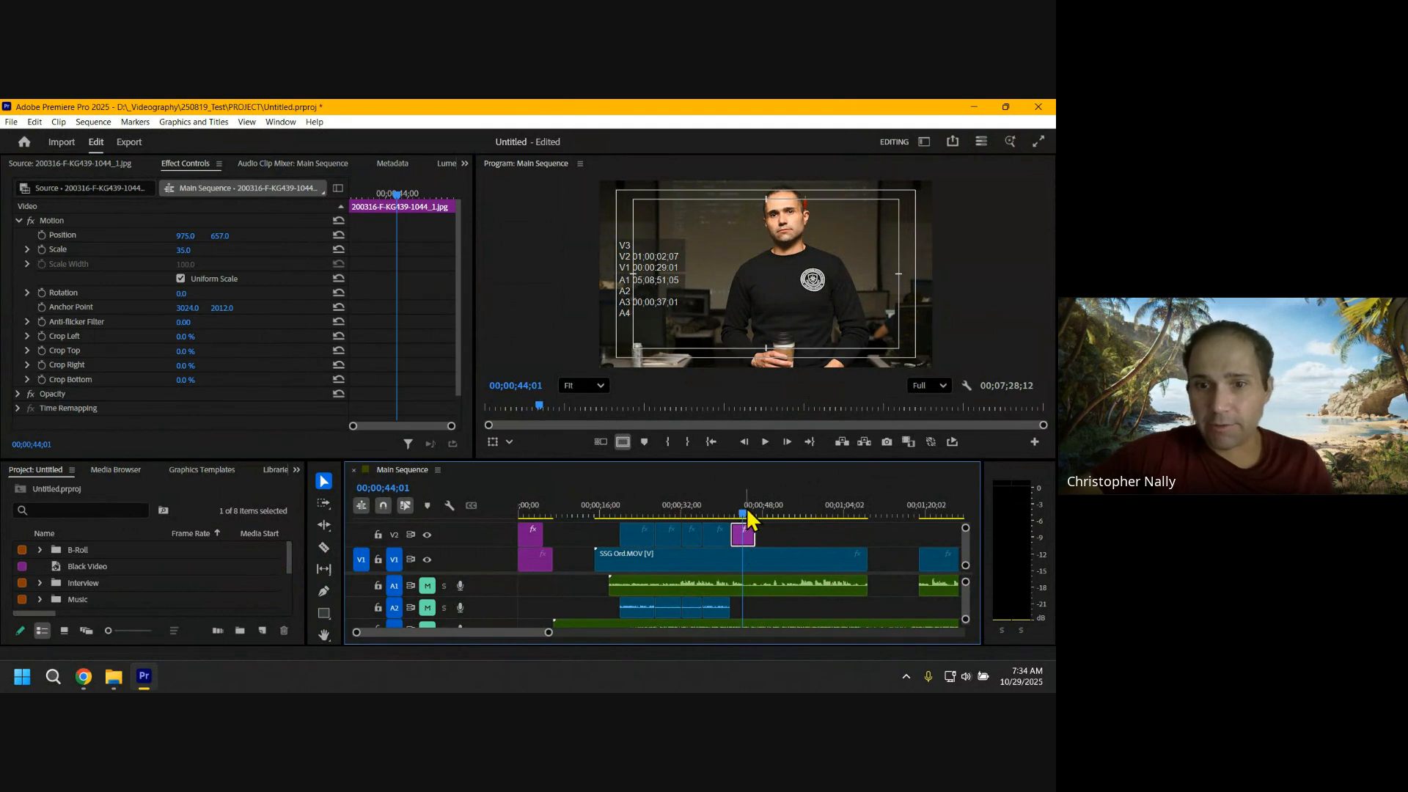
pyautogui.moveTo(739, 514)
pyautogui.mouseDown()
pyautogui.moveTo(724, 514)
pyautogui.moveTo(748, 514)
pyautogui.mouseUp()
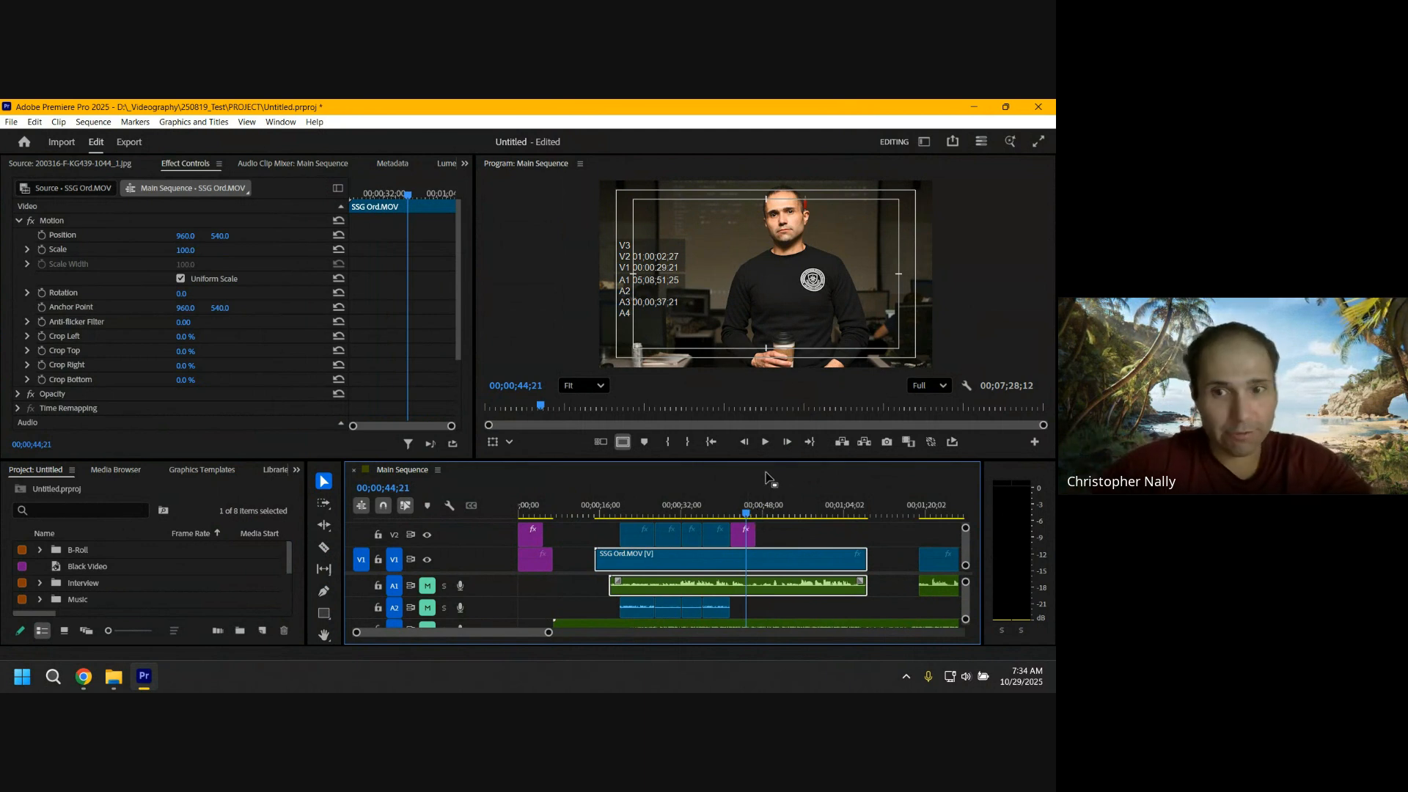
pyautogui.click(743, 543)
pyautogui.moveTo(745, 512); pyautogui.dragTo(737, 514)
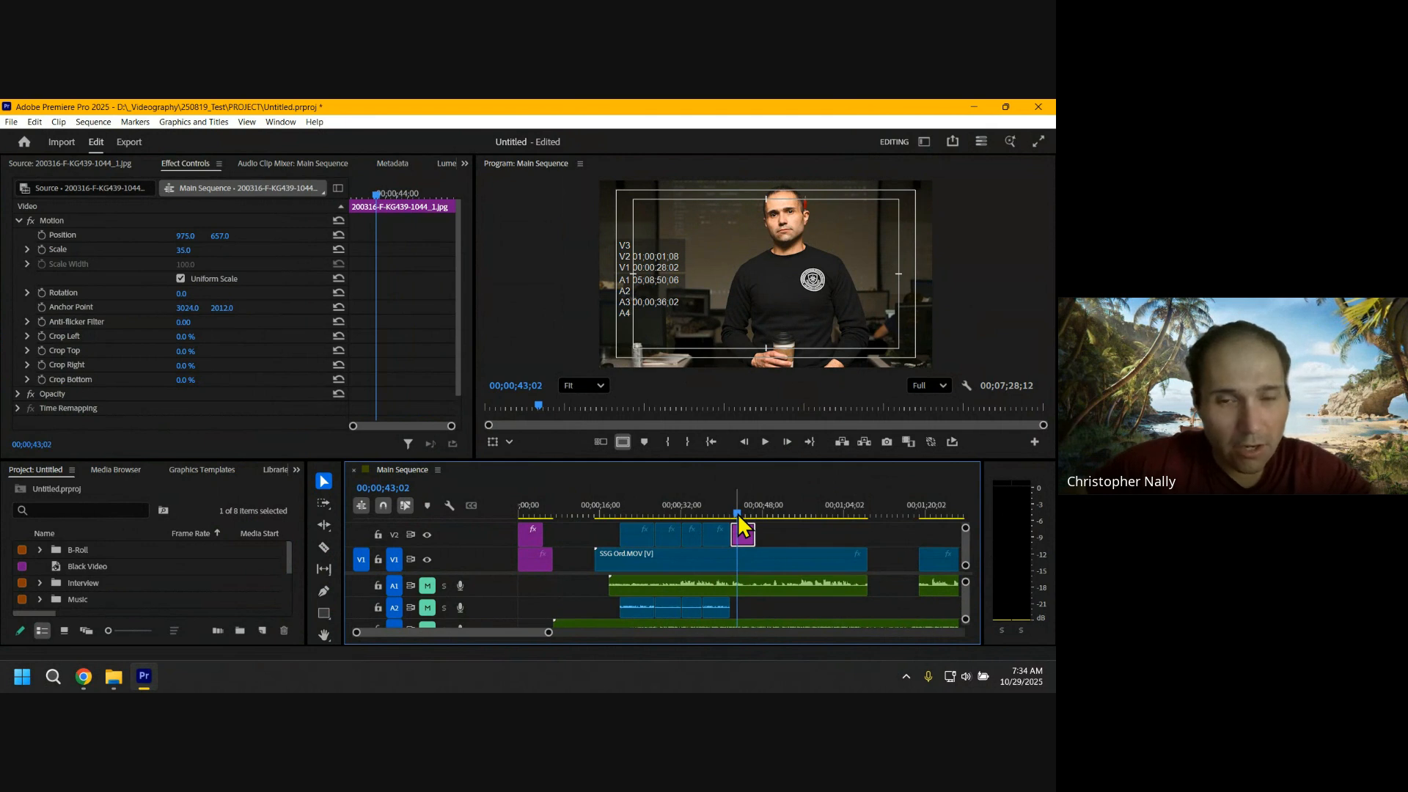
pyautogui.moveTo(738, 514); pyautogui.dragTo(746, 513)
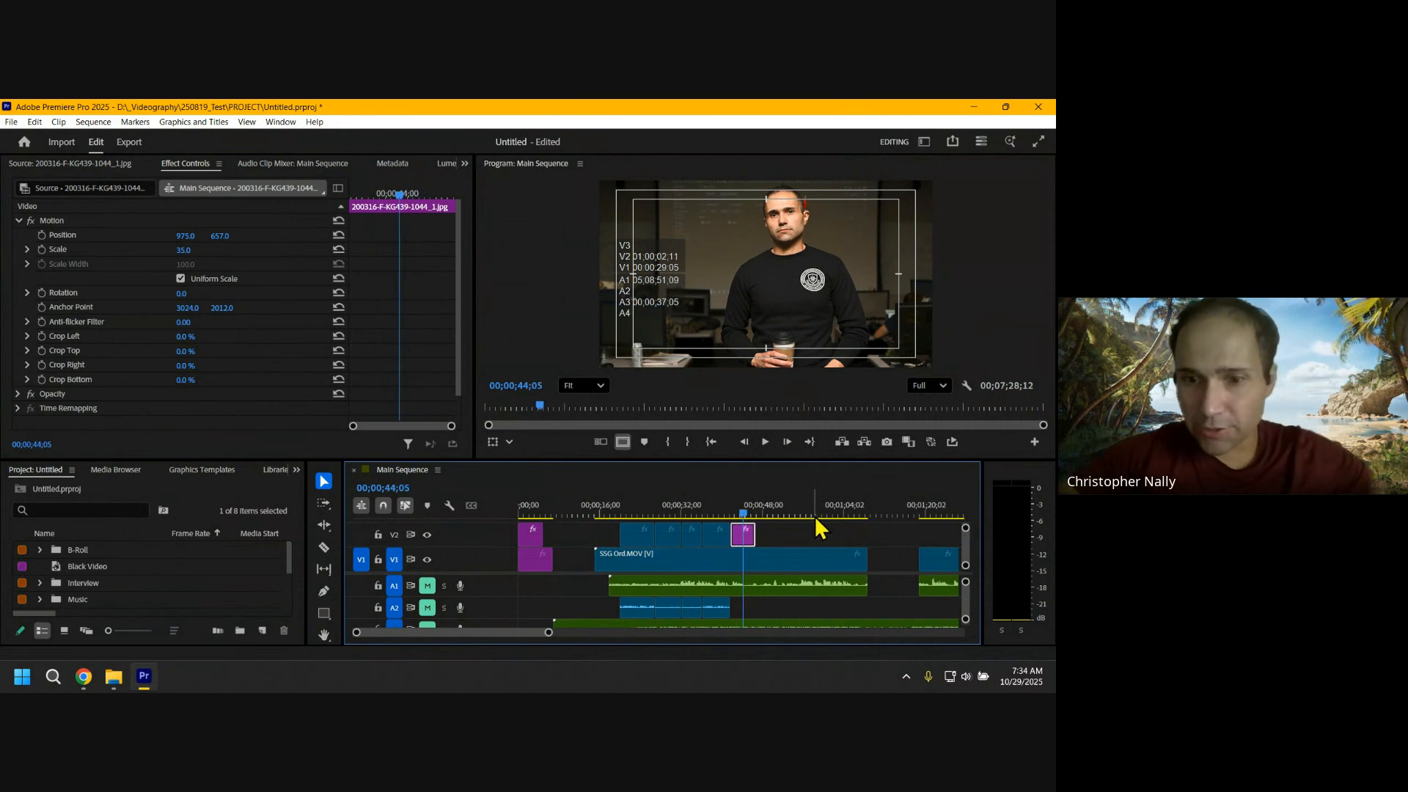
# Step: At the start of the V2 photo clip, reframe the photo with Position 1385, 967 and Scale 52
pyautogui.press('Up')
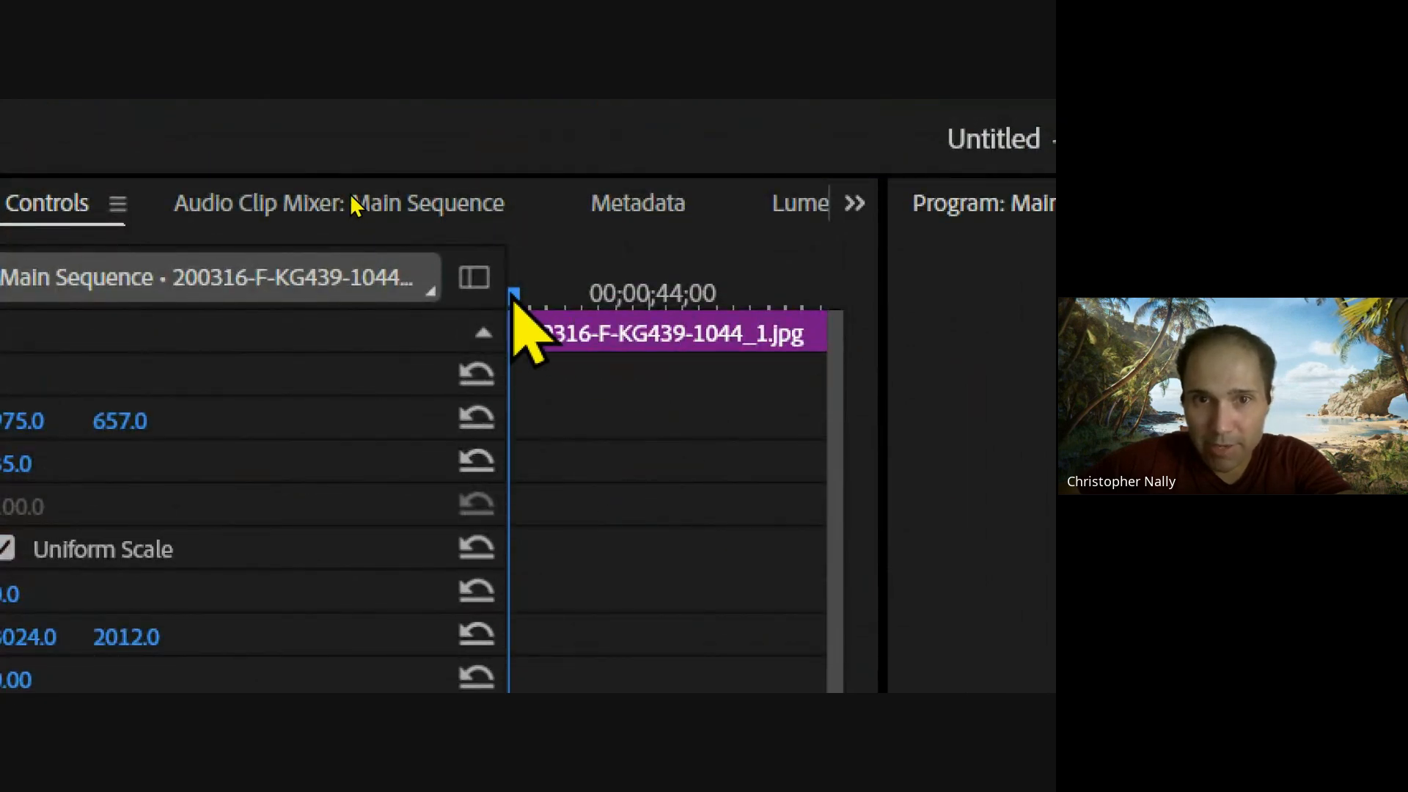
pyautogui.moveTo(518, 295); pyautogui.dragTo(648, 367)
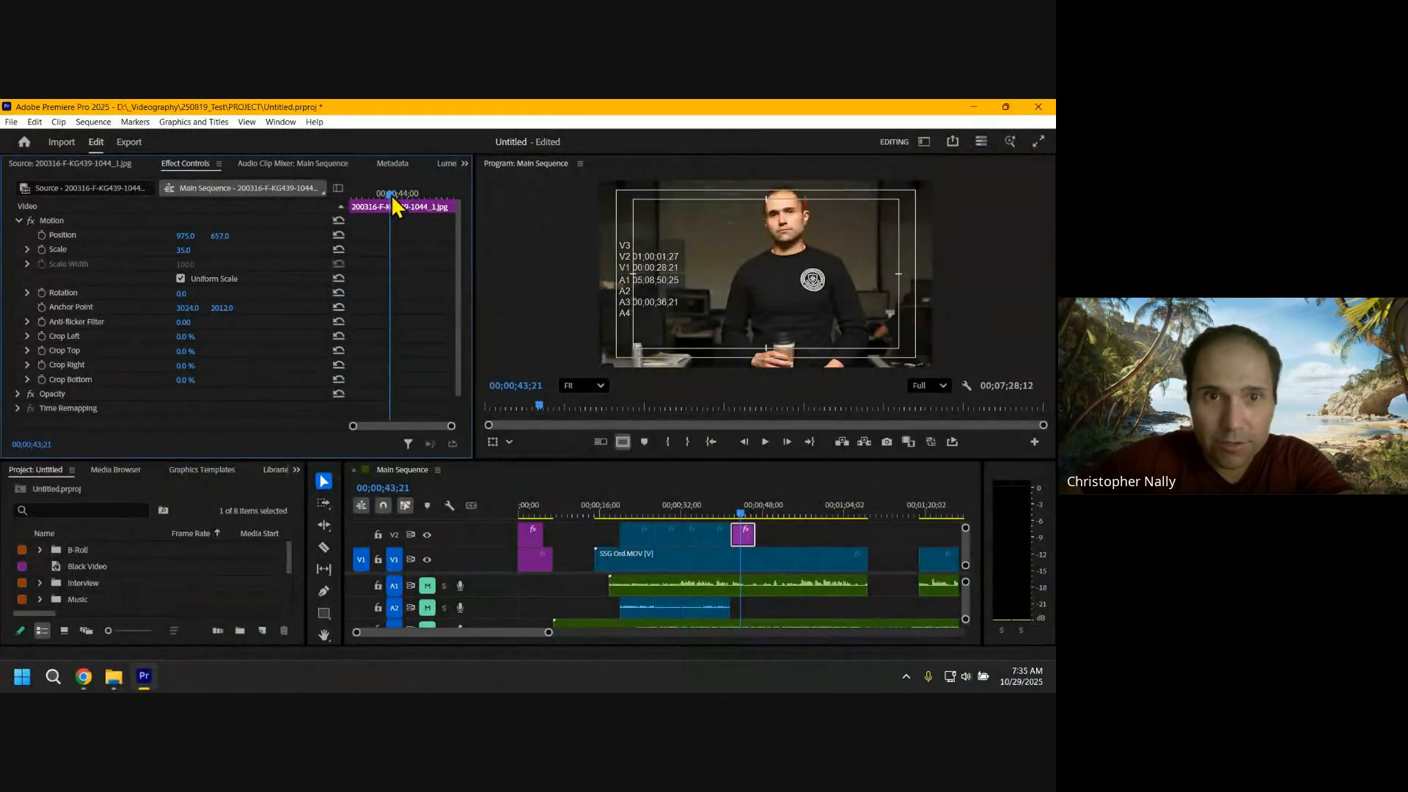
pyautogui.moveTo(390, 195); pyautogui.dragTo(349, 205)
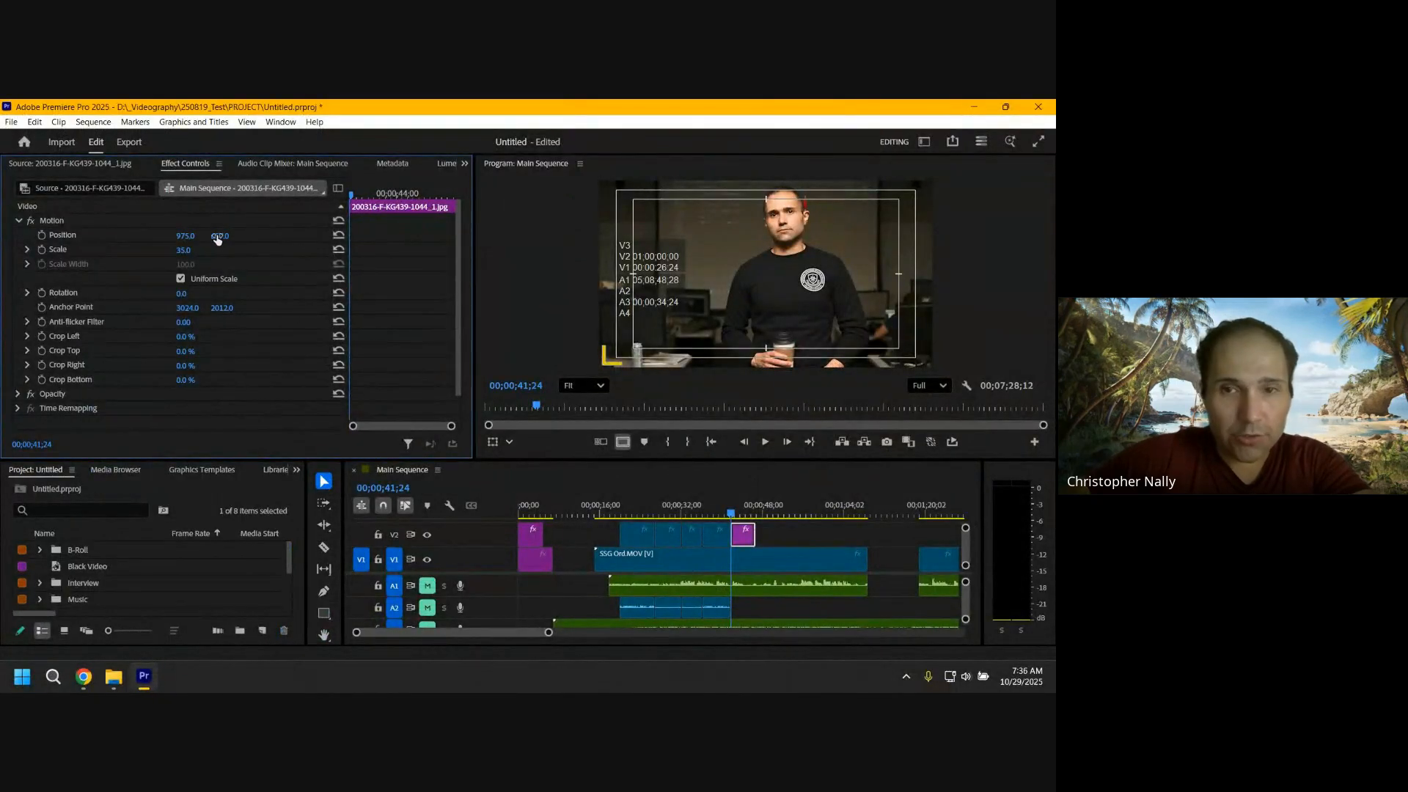
pyautogui.moveTo(219, 236); pyautogui.dragTo(487, 235)
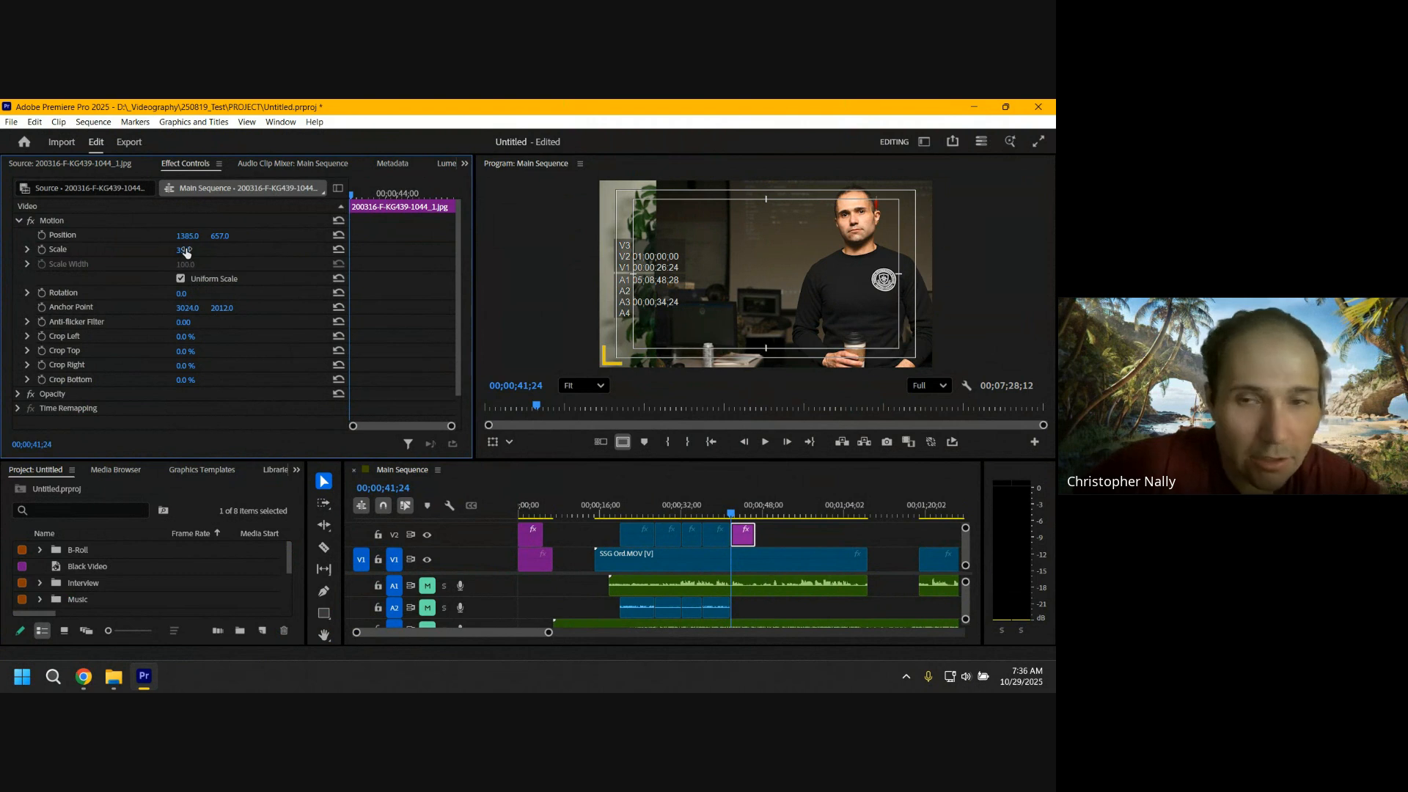
pyautogui.moveTo(183, 250); pyautogui.dragTo(286, 238)
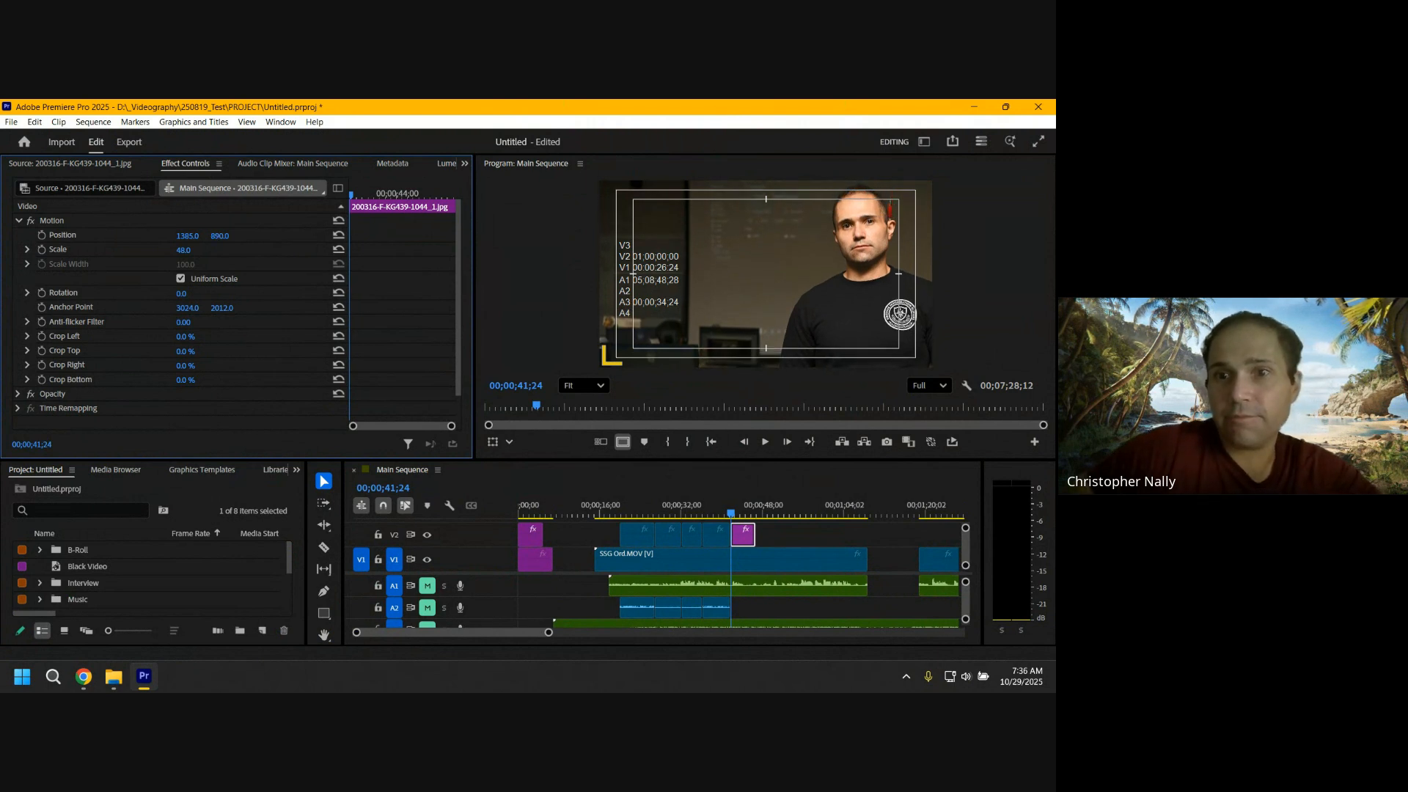
pyautogui.moveTo(196, 250)
pyautogui.mouseDown()
pyautogui.moveTo(236, 236)
pyautogui.moveTo(188, 250)
pyautogui.moveTo(204, 250)
pyautogui.mouseUp()
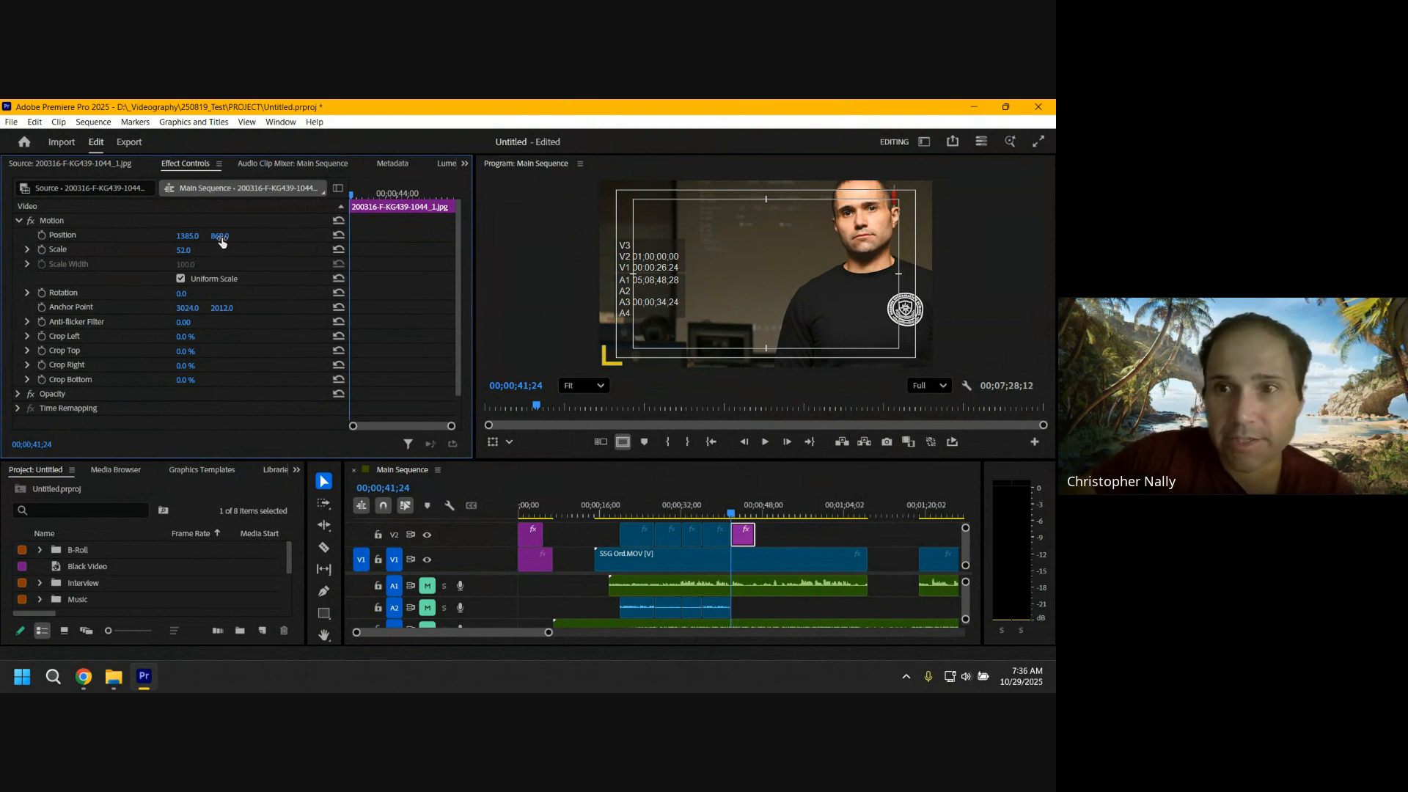
pyautogui.moveTo(221, 236); pyautogui.dragTo(278, 237)
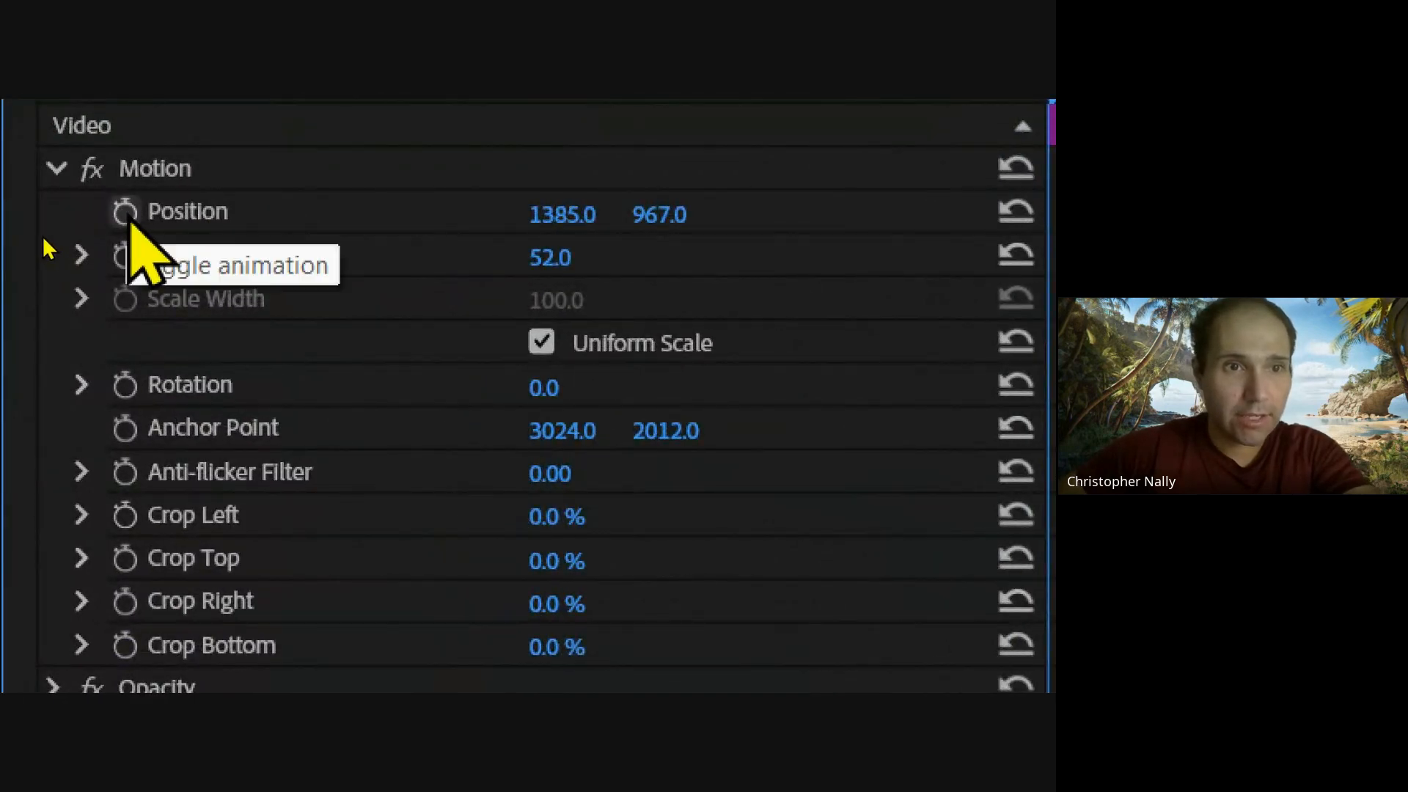
# Step: Animate the photo's Position with keyframes from 1385, 967 at the clip's start to 1071, 967 near its end, at 00;00;46;18
pyautogui.click(126, 213)
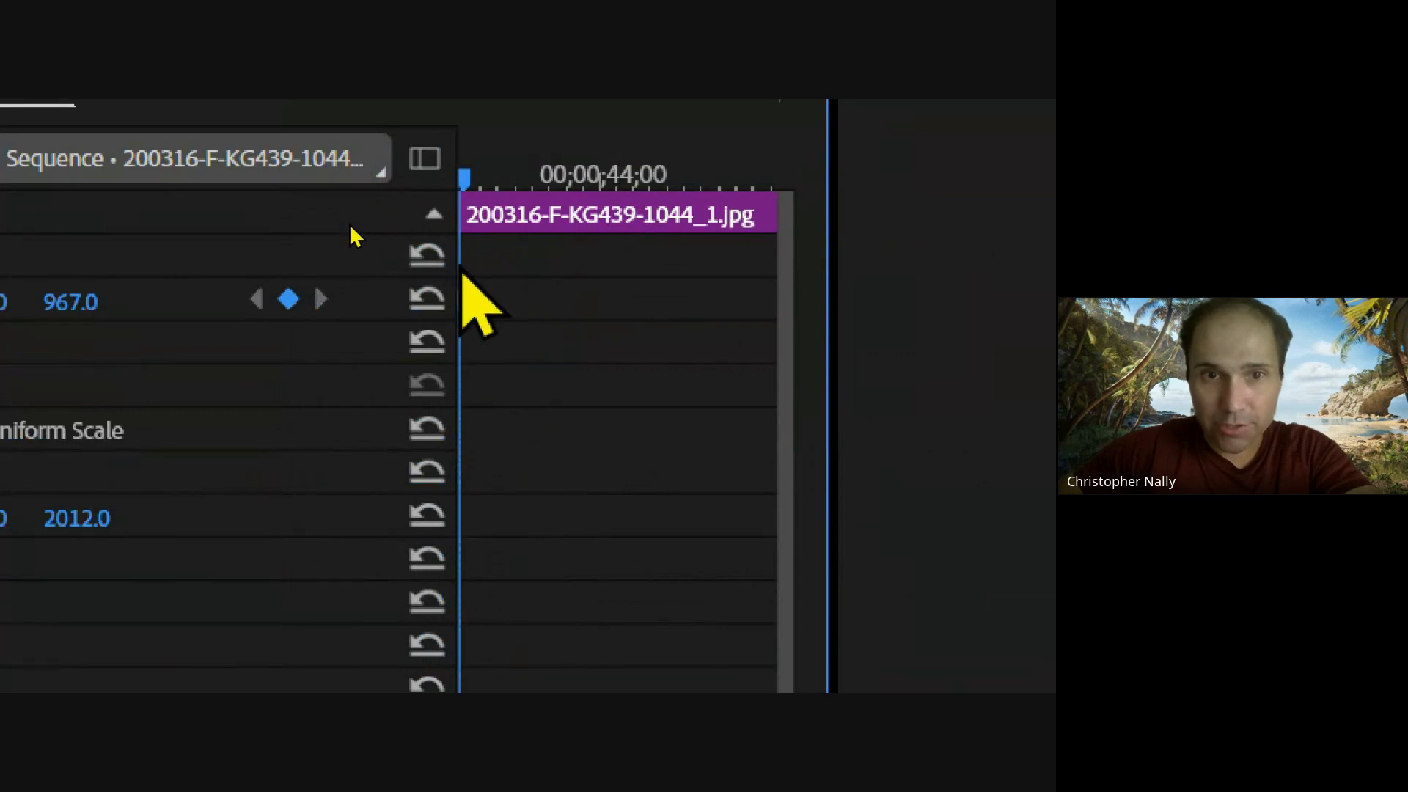
pyautogui.moveTo(458, 257); pyautogui.dragTo(322, 253)
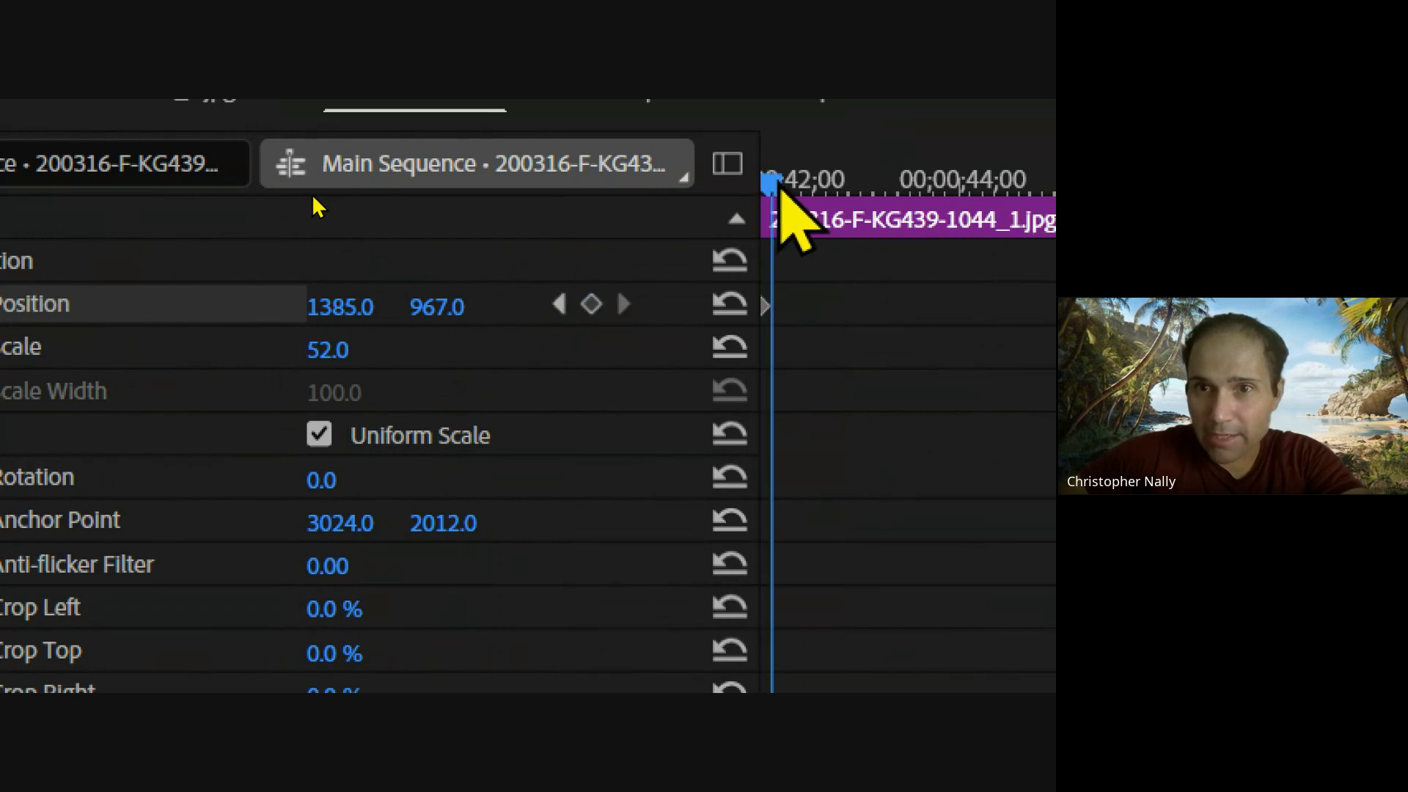
pyautogui.moveTo(774, 187); pyautogui.dragTo(930, 207)
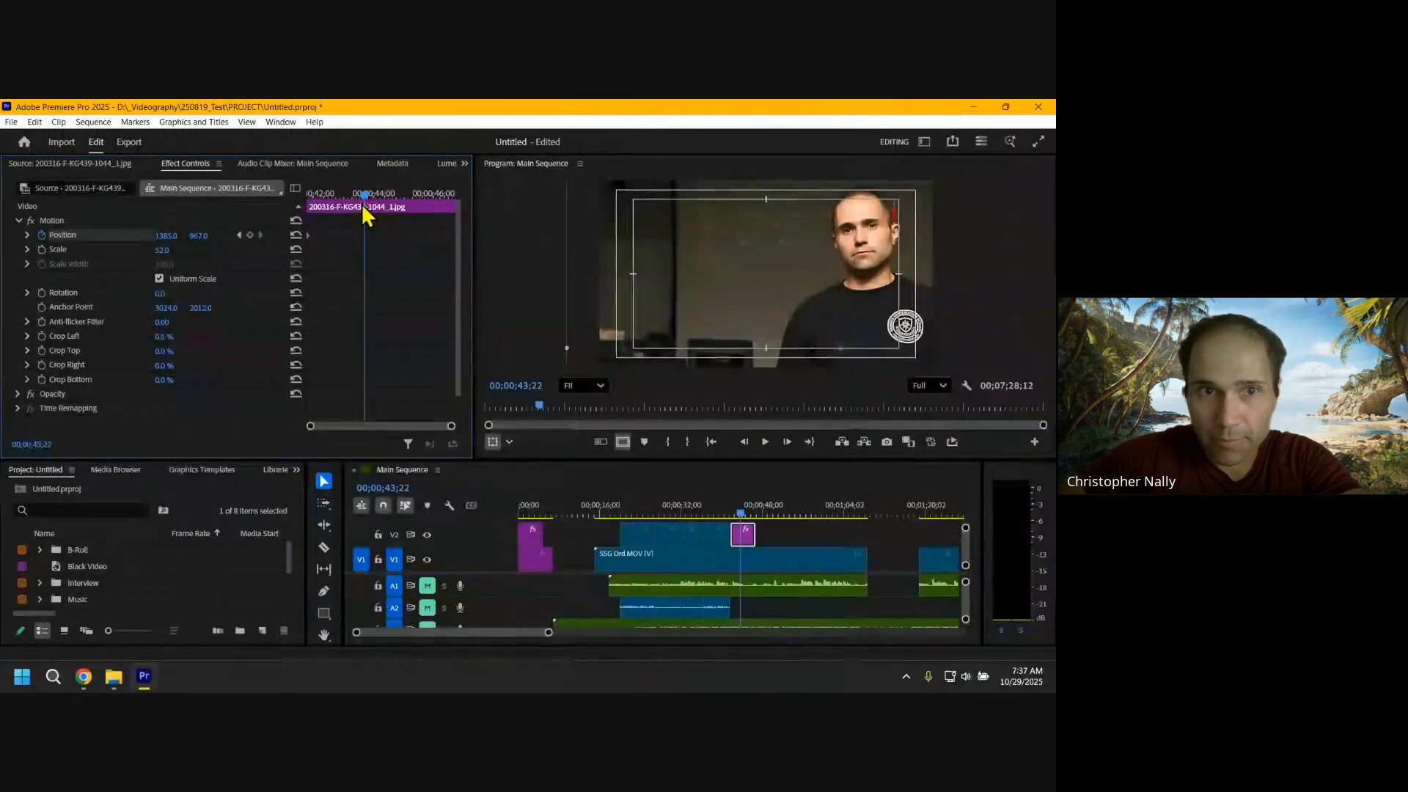
pyautogui.moveTo(365, 204); pyautogui.dragTo(454, 206)
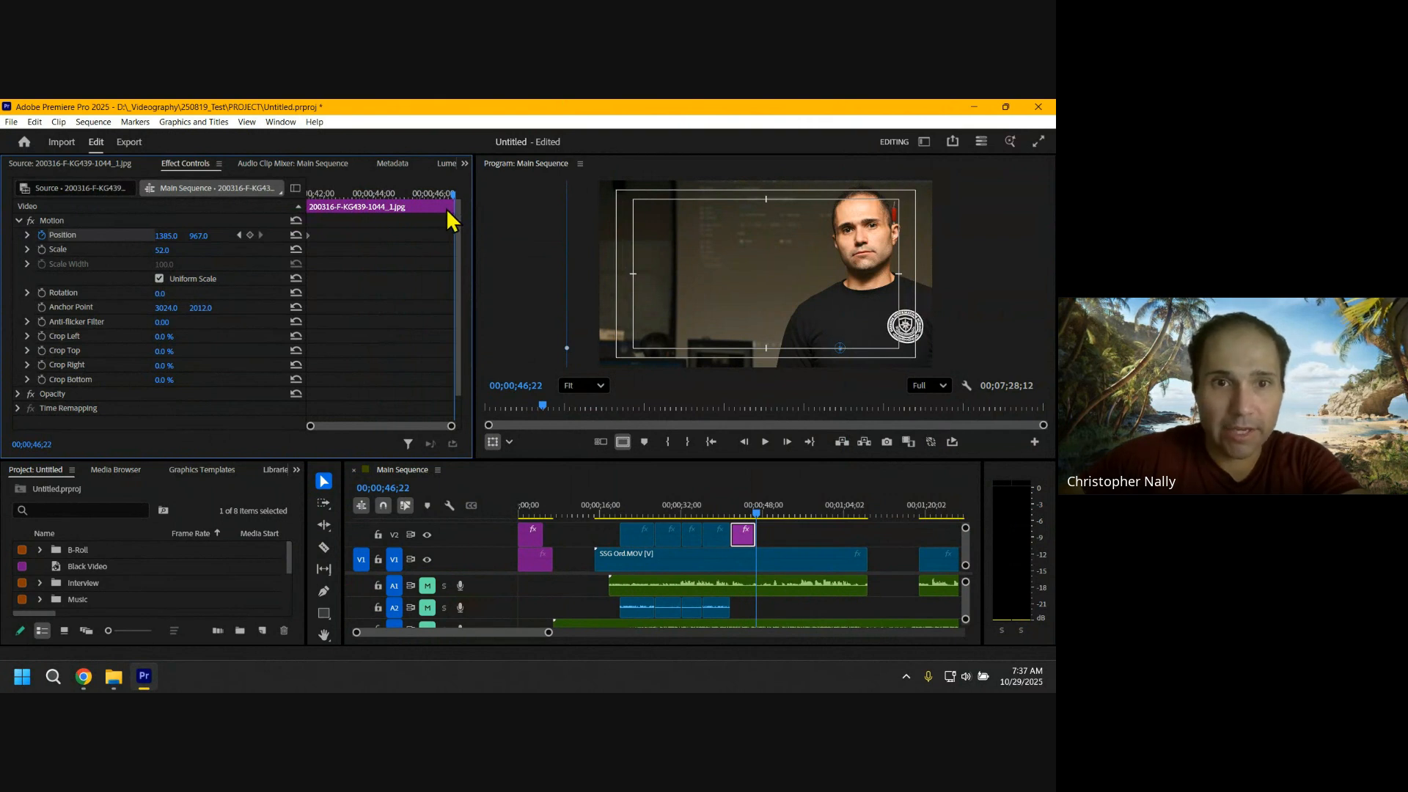
pyautogui.moveTo(454, 206); pyautogui.dragTo(450, 206)
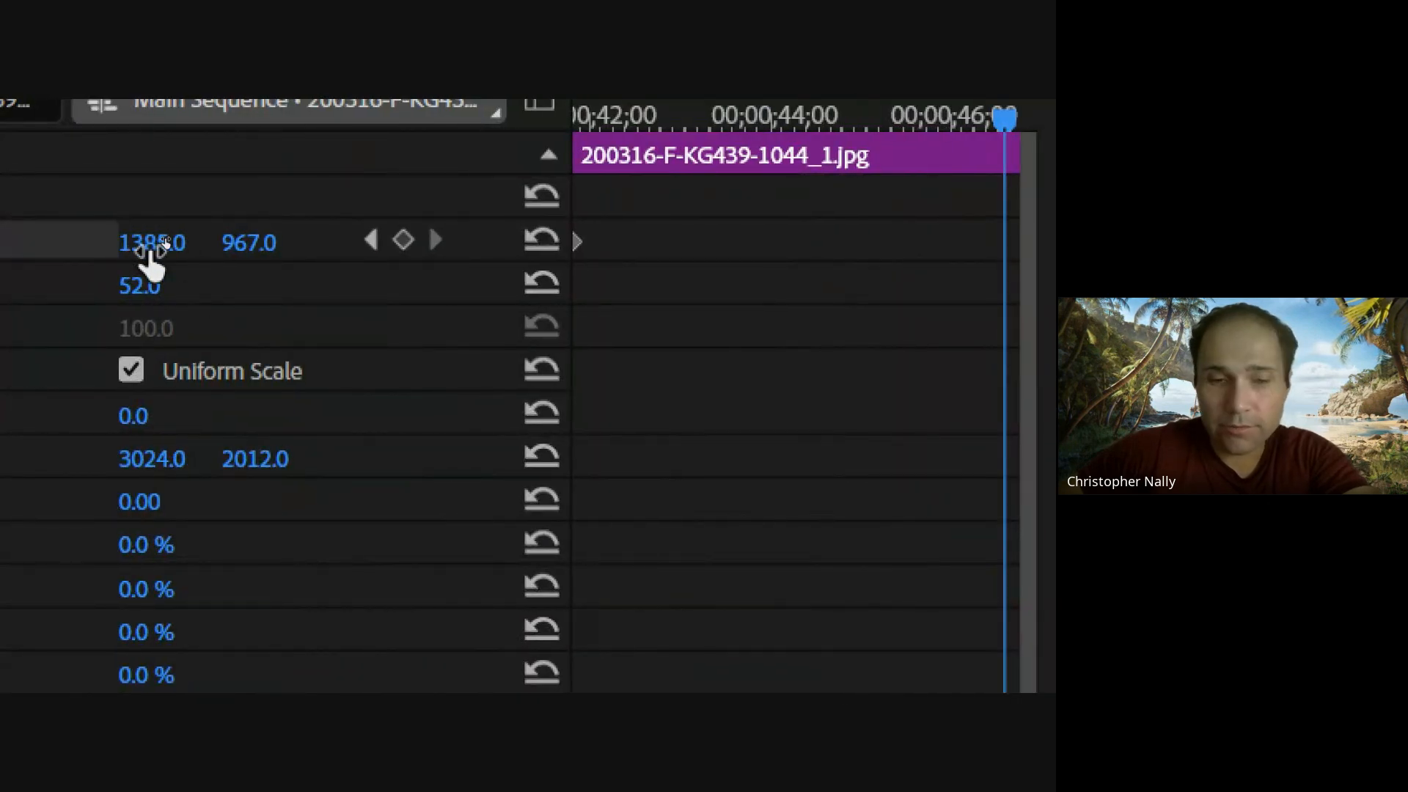
pyautogui.moveTo(152, 251); pyautogui.dragTo(2, 236)
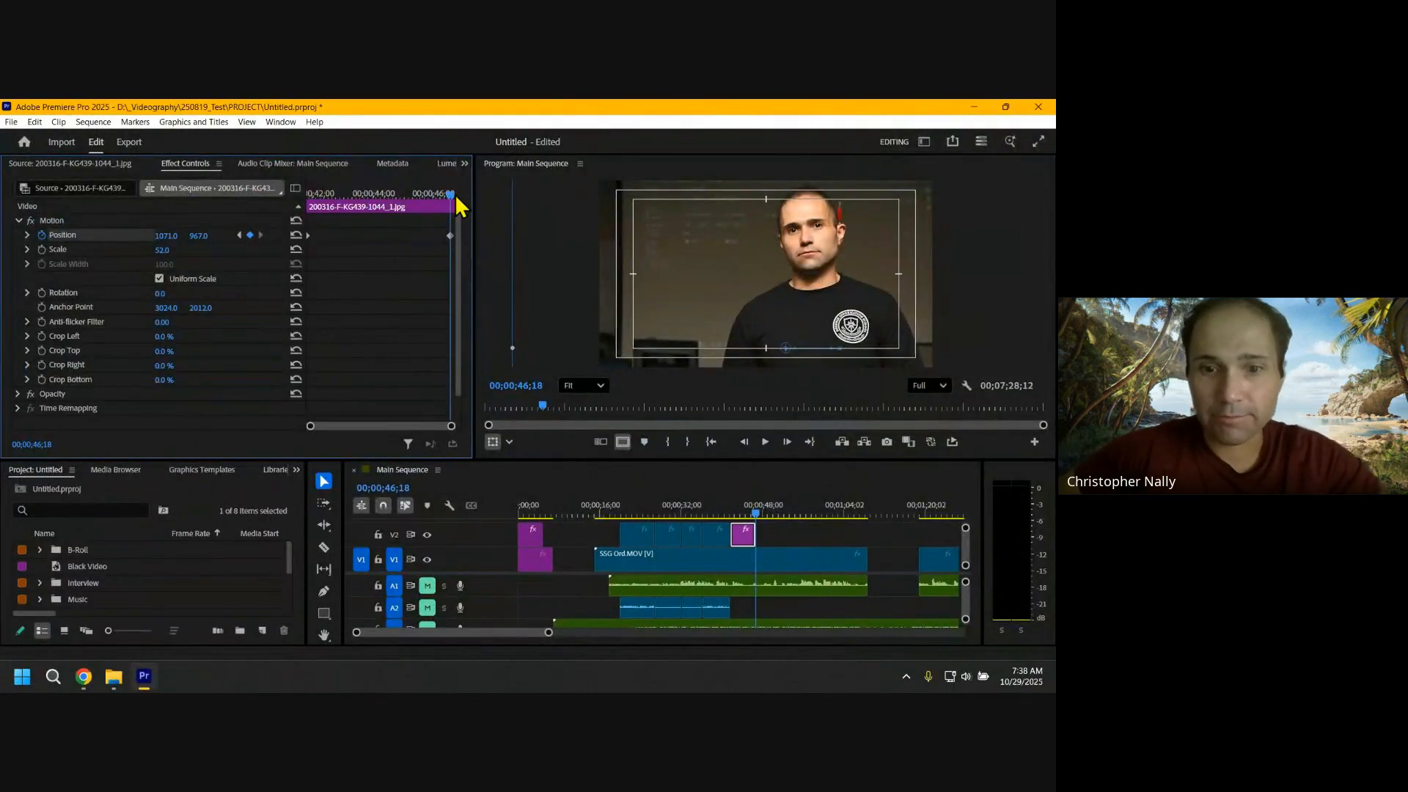
# Step: Play the photo's Position animation from the clip's start, then reselect the photo on V2 and scrub through its movement
pyautogui.moveTo(456, 194); pyautogui.dragTo(308, 223)
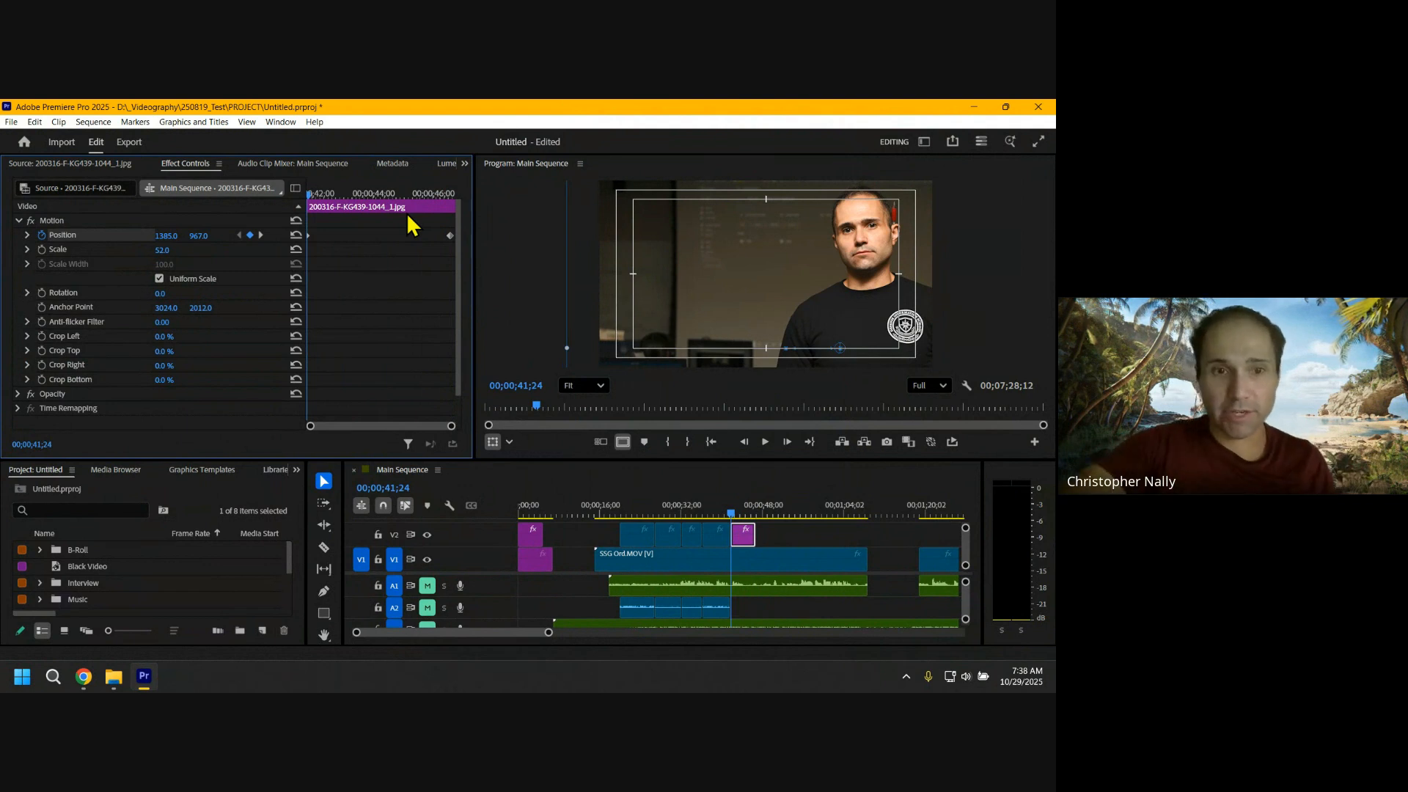
pyautogui.press('space')
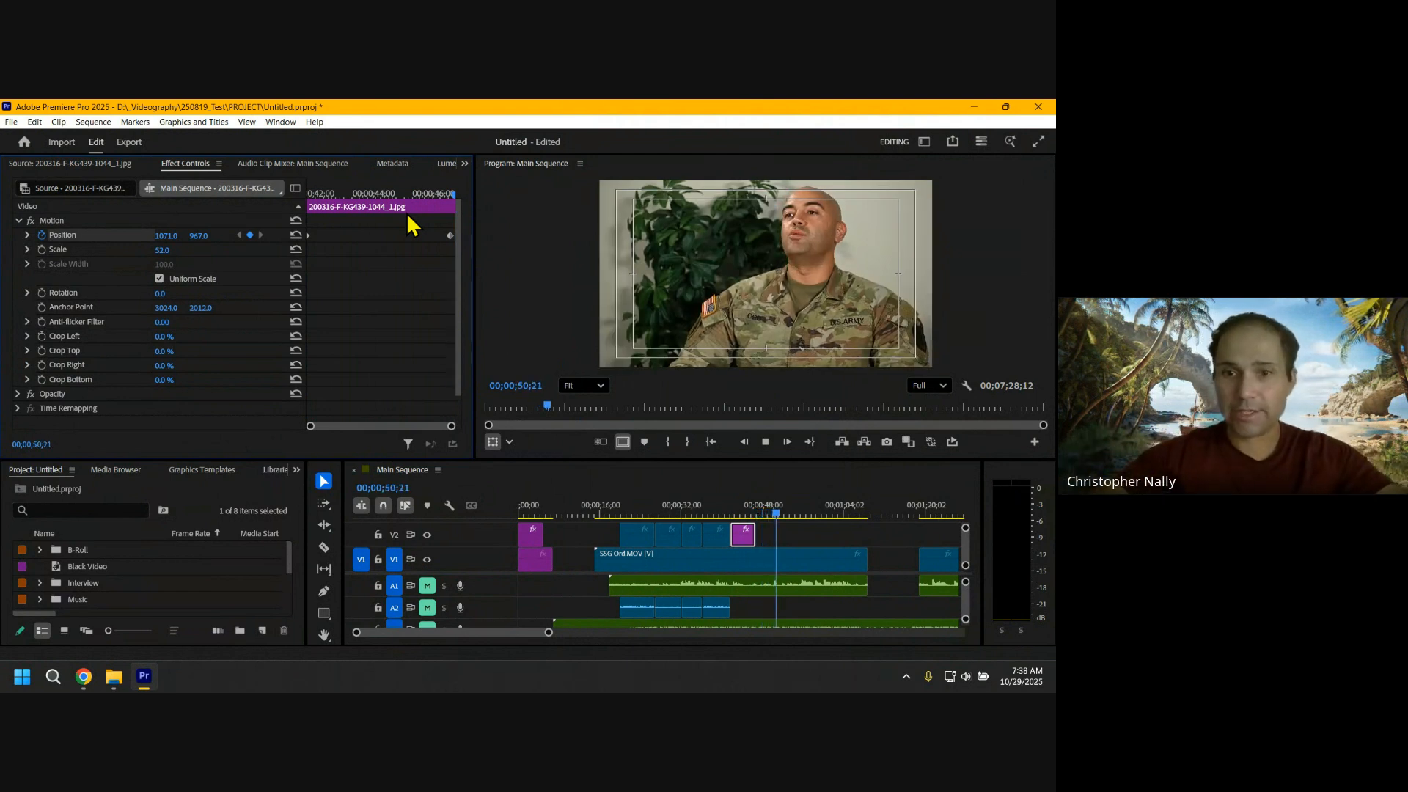
pyautogui.press('space')
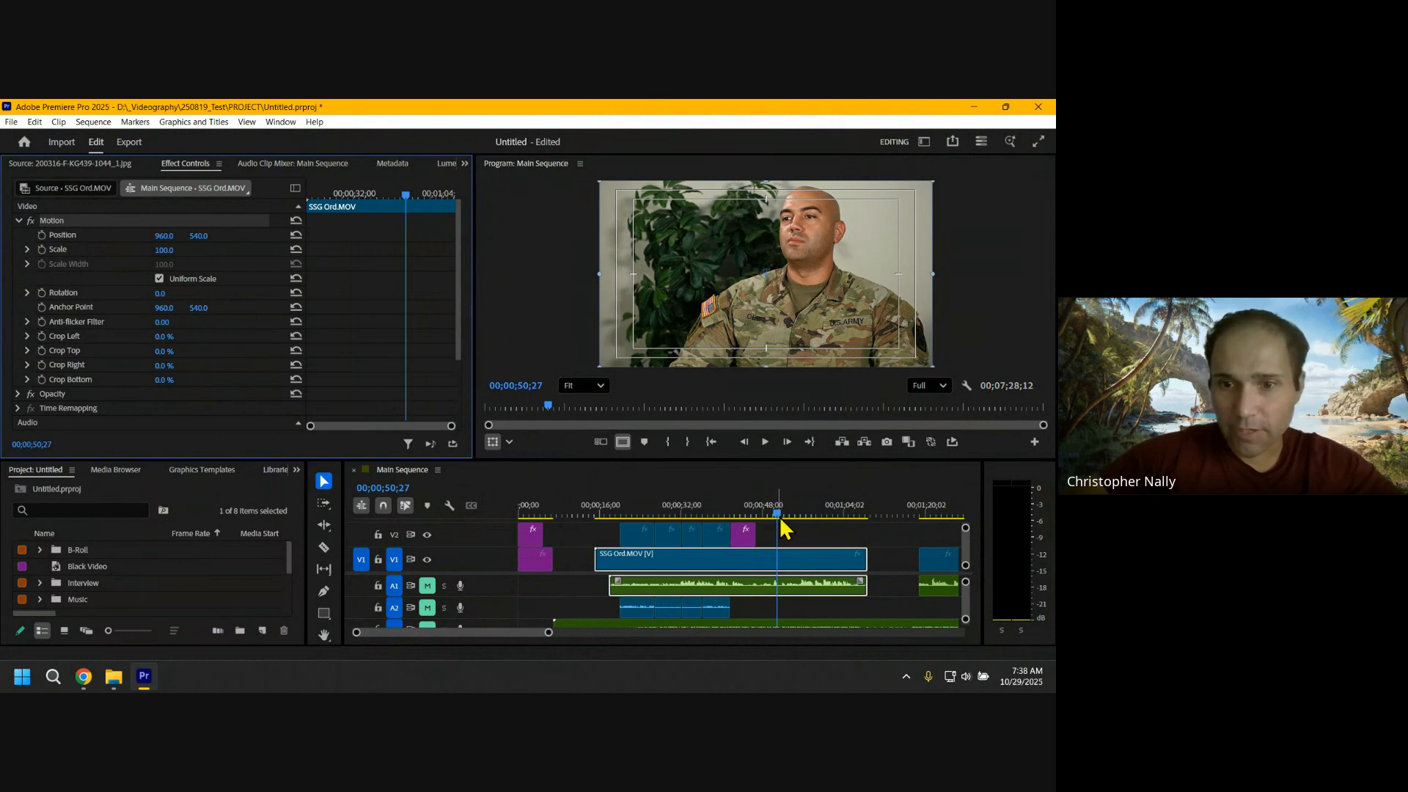
pyautogui.moveTo(777, 513); pyautogui.dragTo(739, 519)
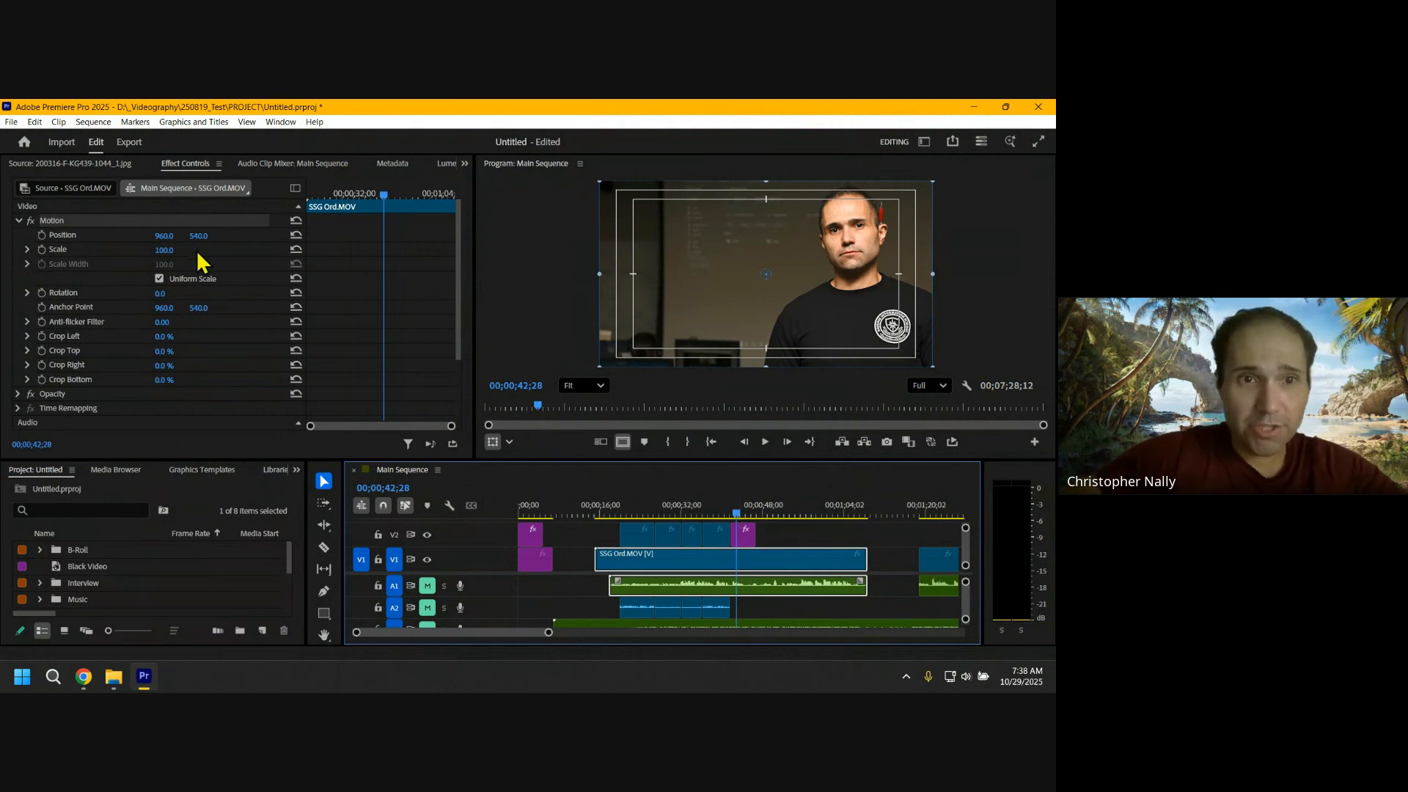
pyautogui.click(743, 537)
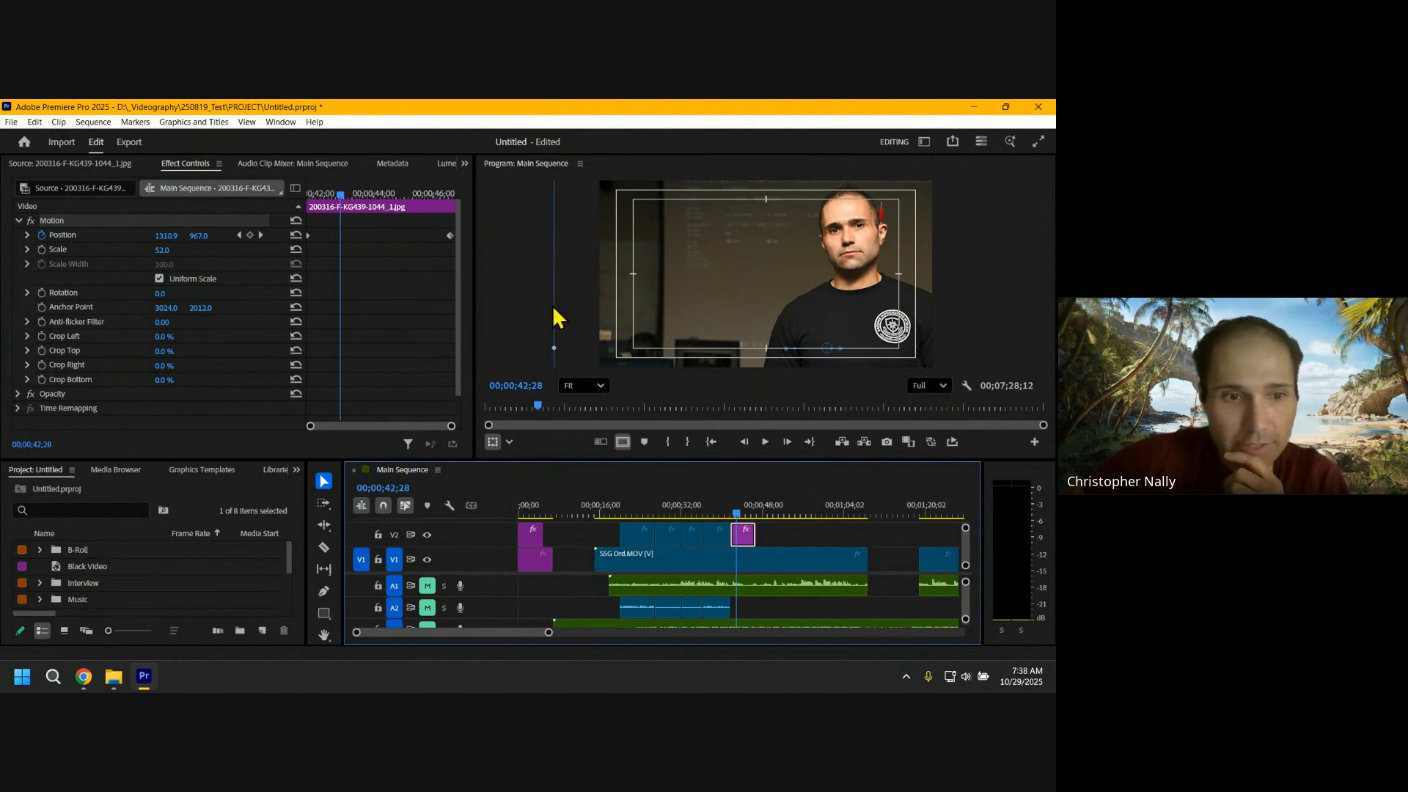
pyautogui.click(748, 512)
pyautogui.moveTo(748, 512); pyautogui.dragTo(738, 512)
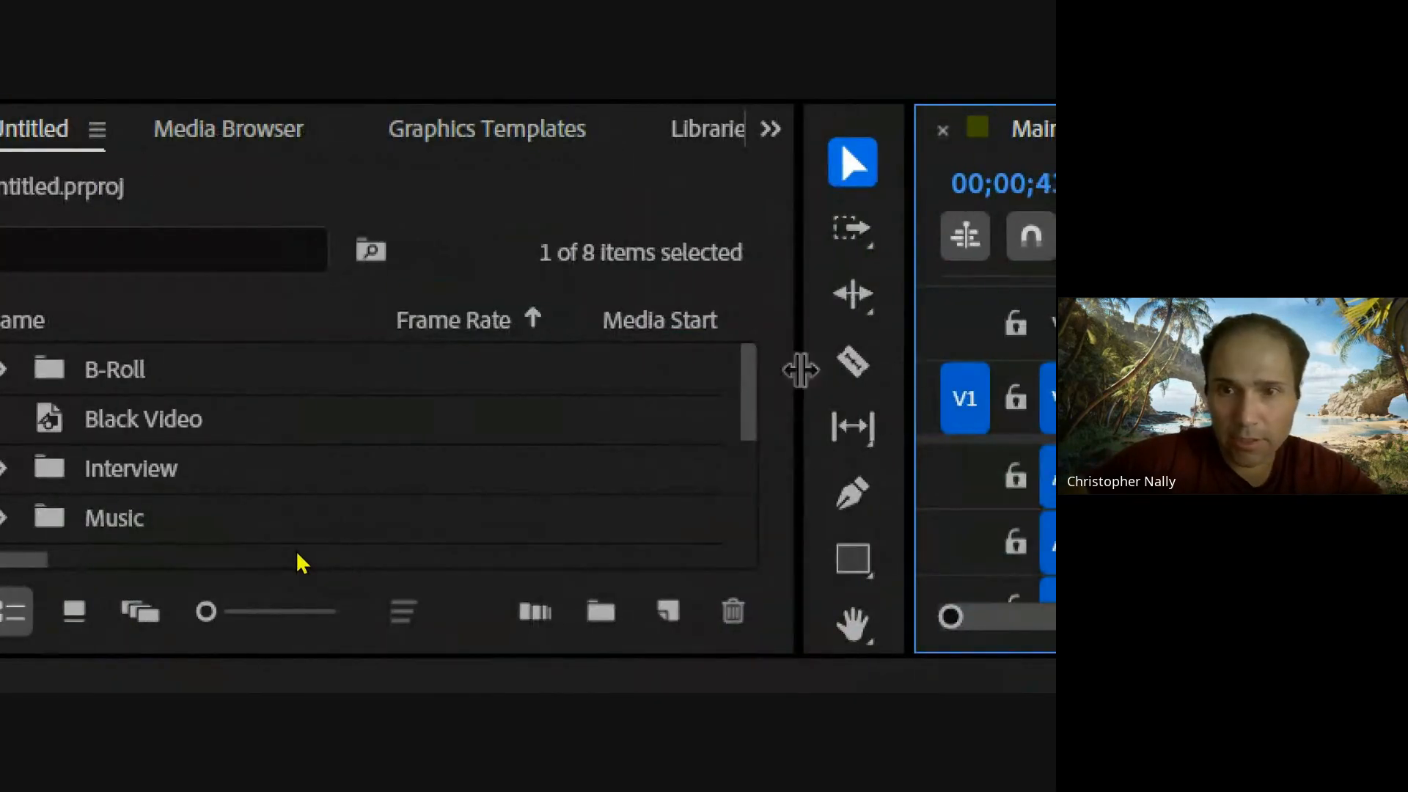
# Step: Preview DSC_9540.jpg from the Photos bin and place it on V2 a short gap after the first photo
pyautogui.moveTo(785, 387); pyautogui.dragTo(785, 438)
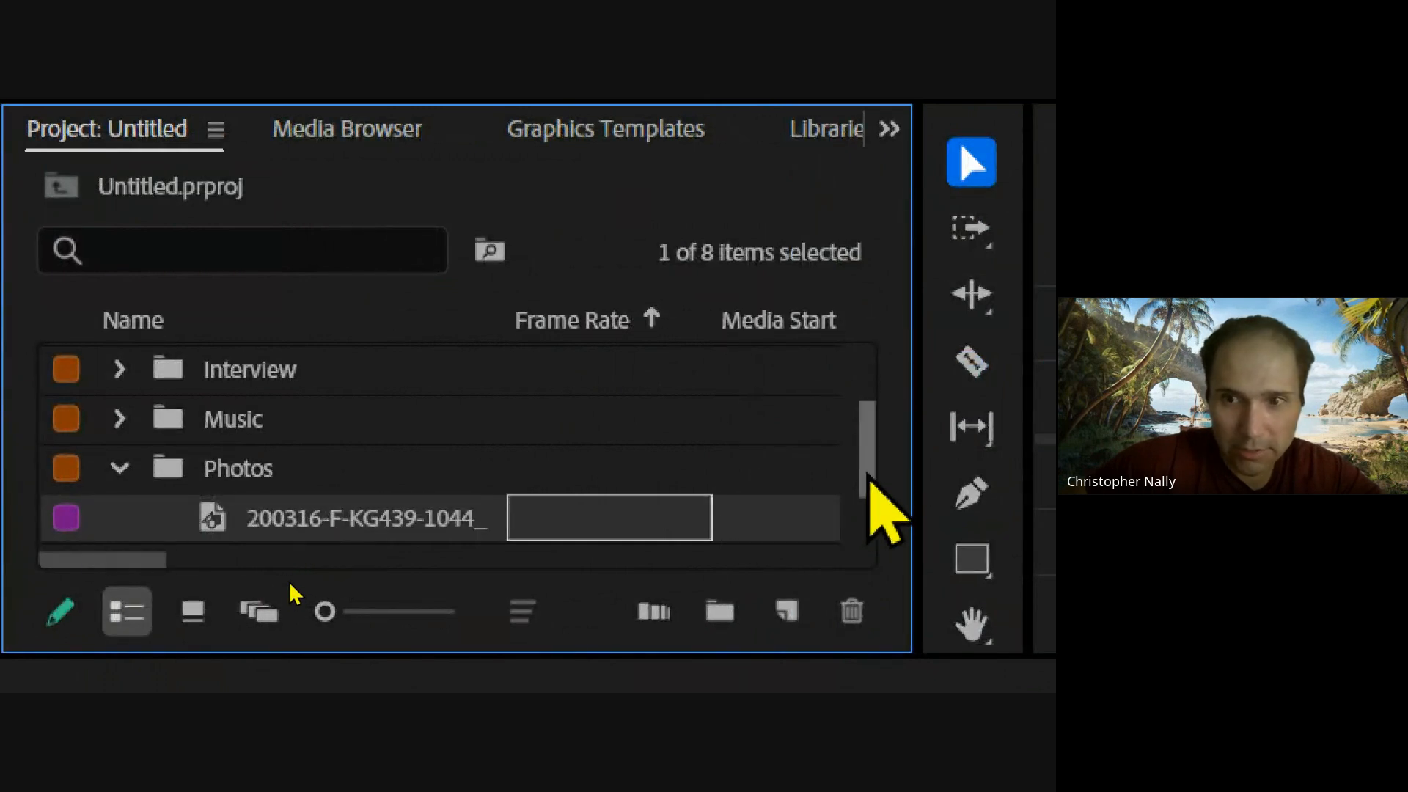
pyautogui.moveTo(870, 478); pyautogui.dragTo(865, 497)
pyautogui.click(532, 461)
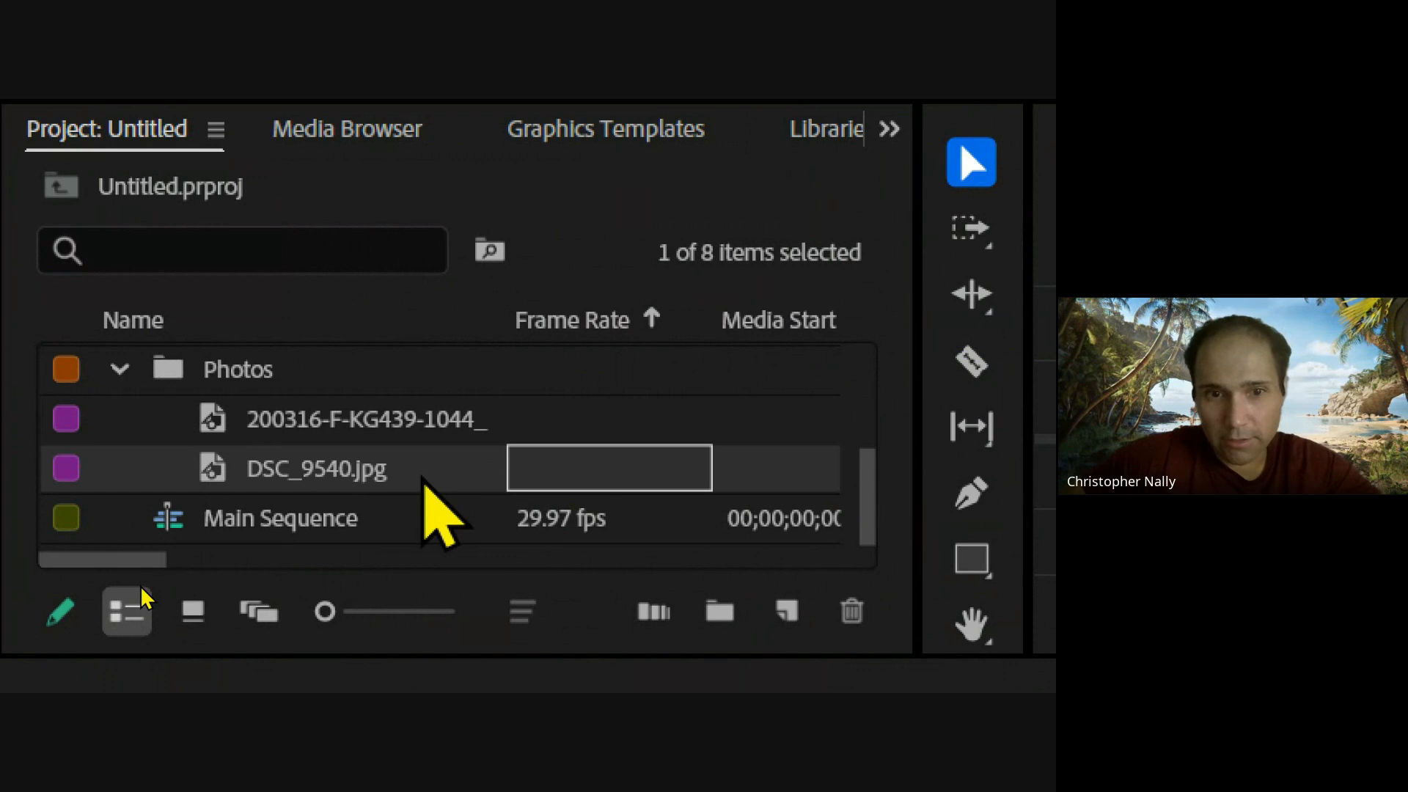
pyautogui.click(418, 467)
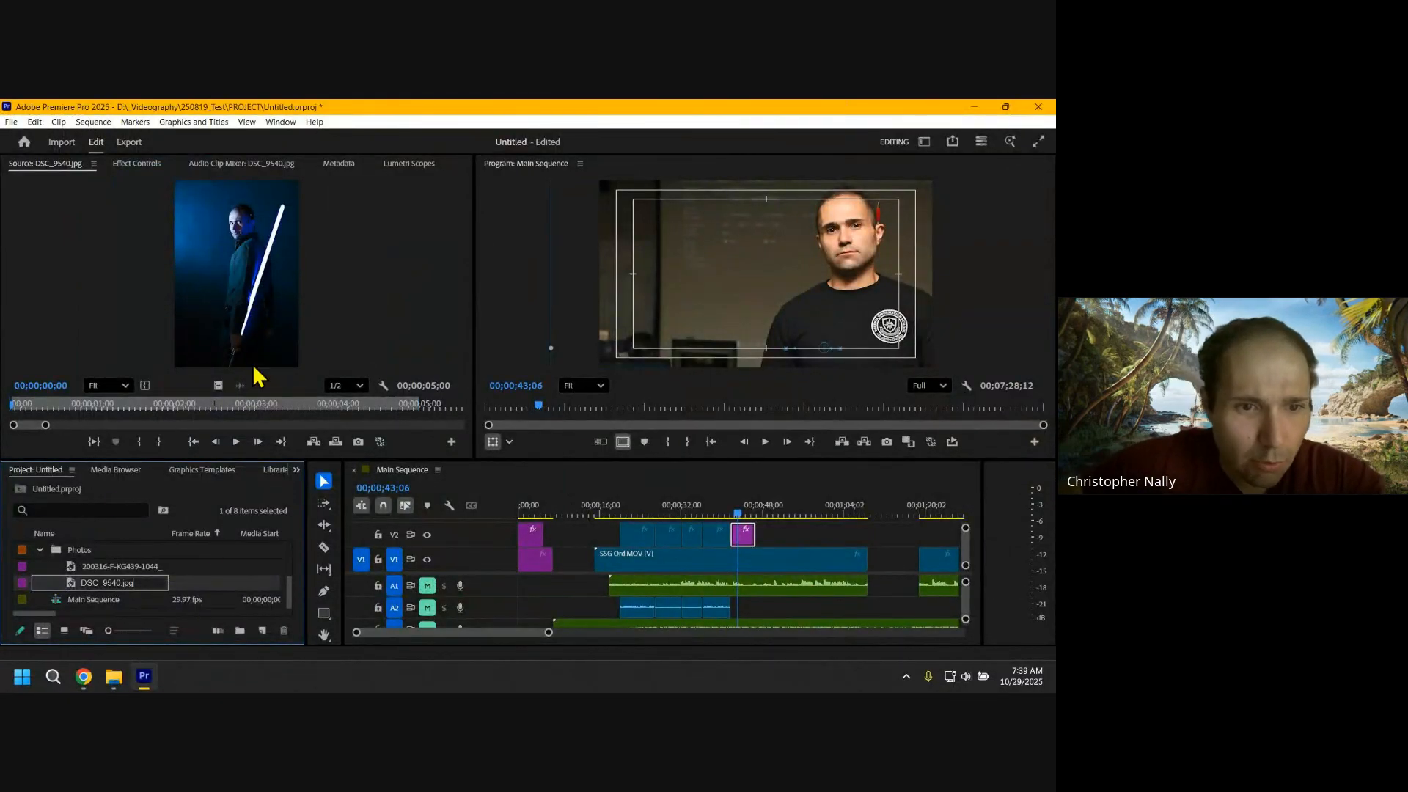
pyautogui.click(187, 583)
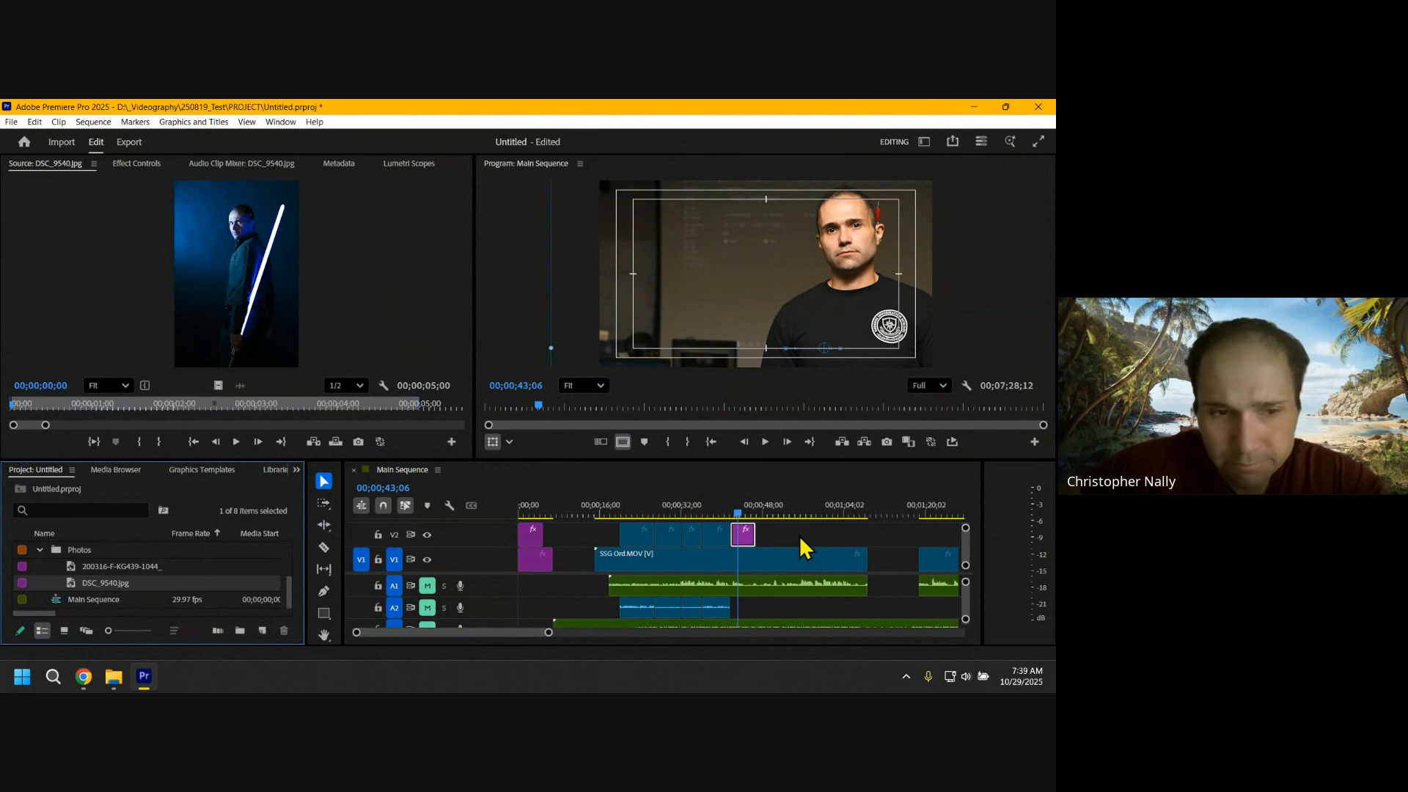
pyautogui.press('Tab')
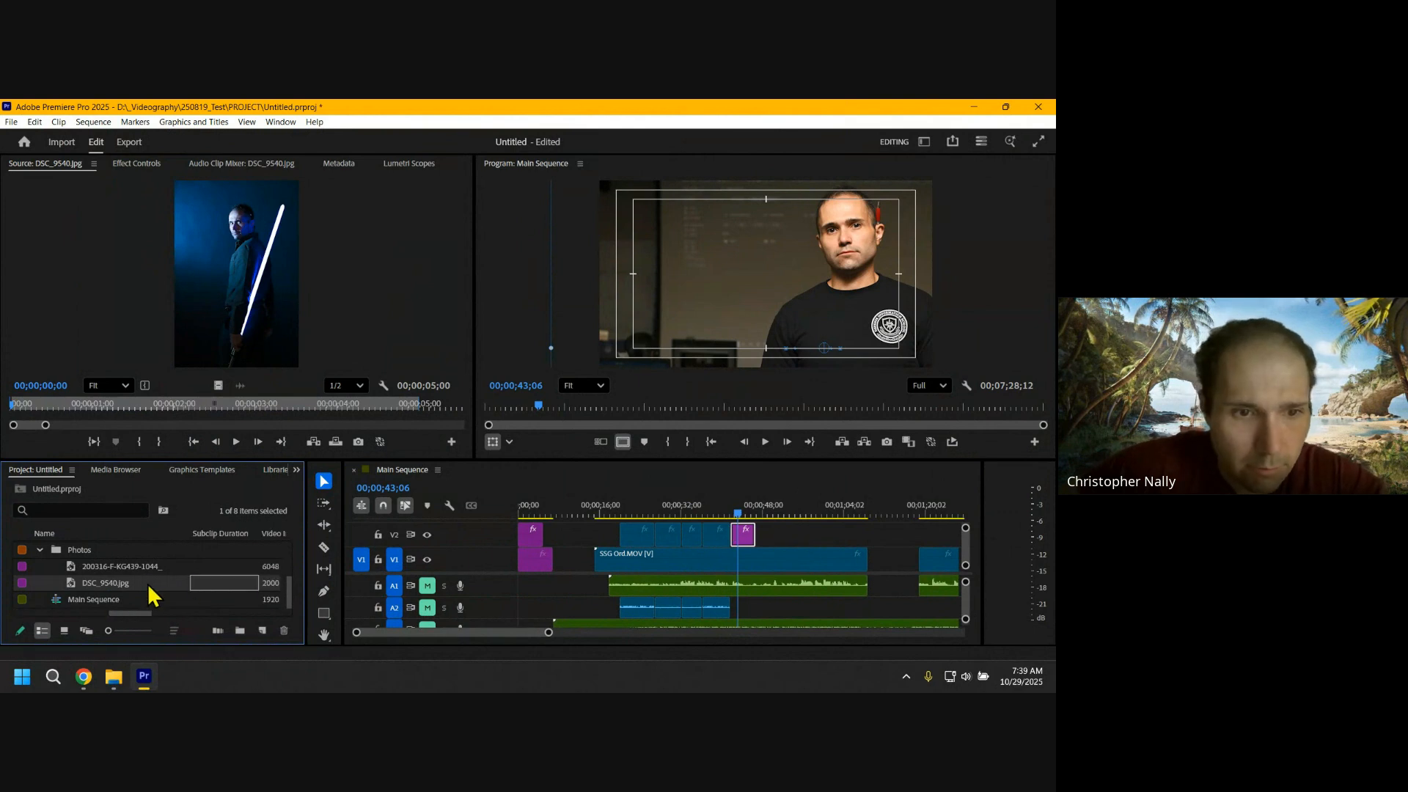
pyautogui.moveTo(149, 585); pyautogui.dragTo(793, 554)
pyautogui.click(791, 542)
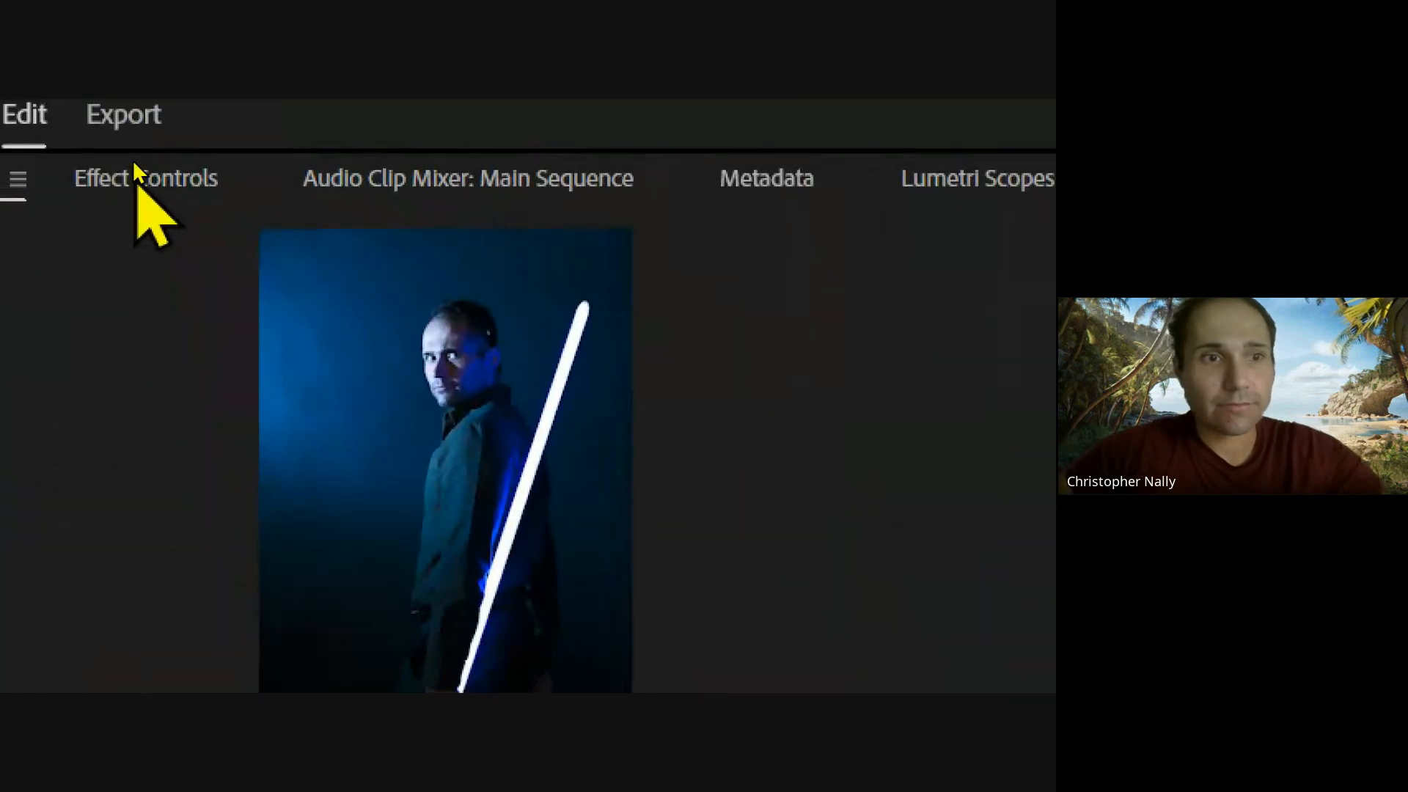
# Step: Set the Scale of the DSC_9540.jpg clip to 35 so the whole vertical photo fits the frame height
pyautogui.click(134, 163)
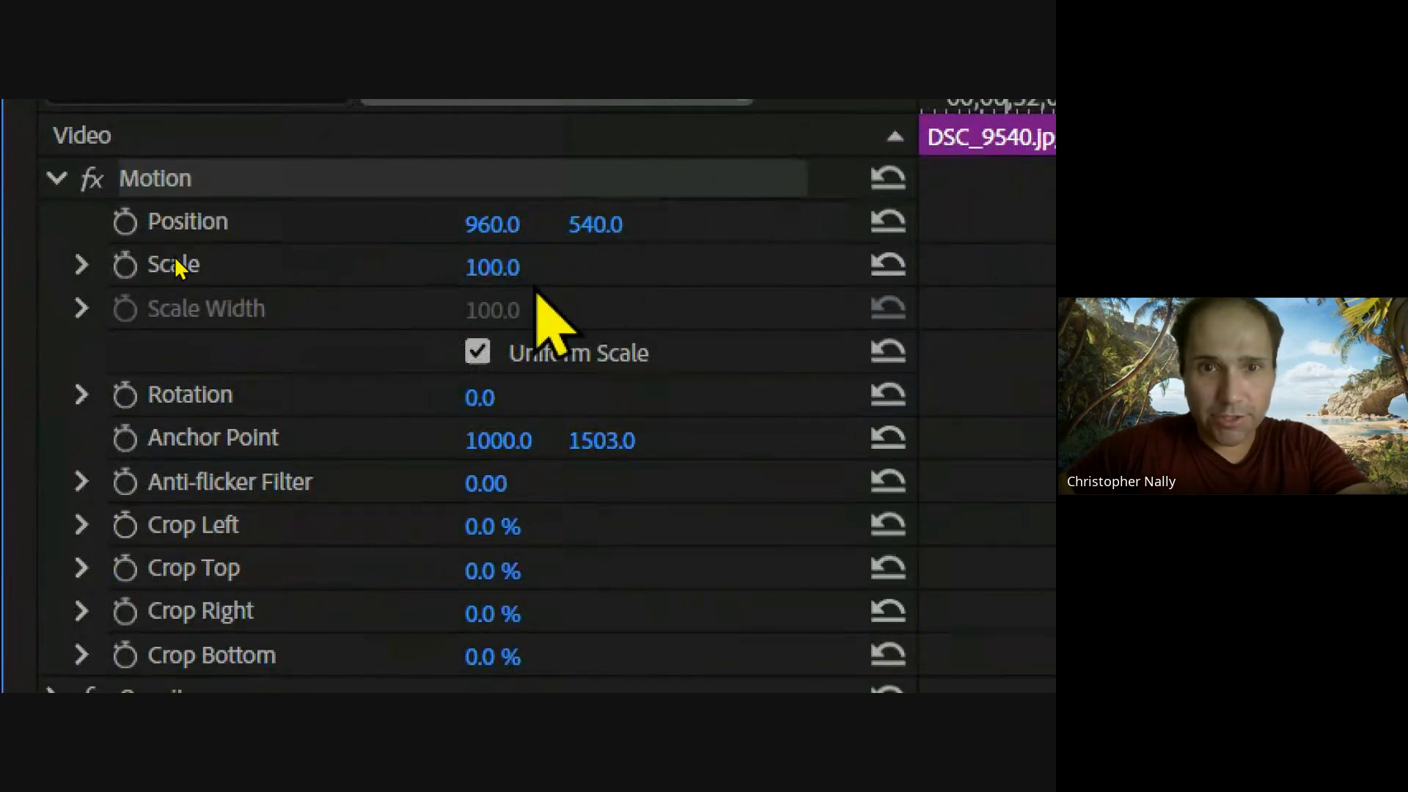
pyautogui.moveTo(498, 282); pyautogui.dragTo(418, 282)
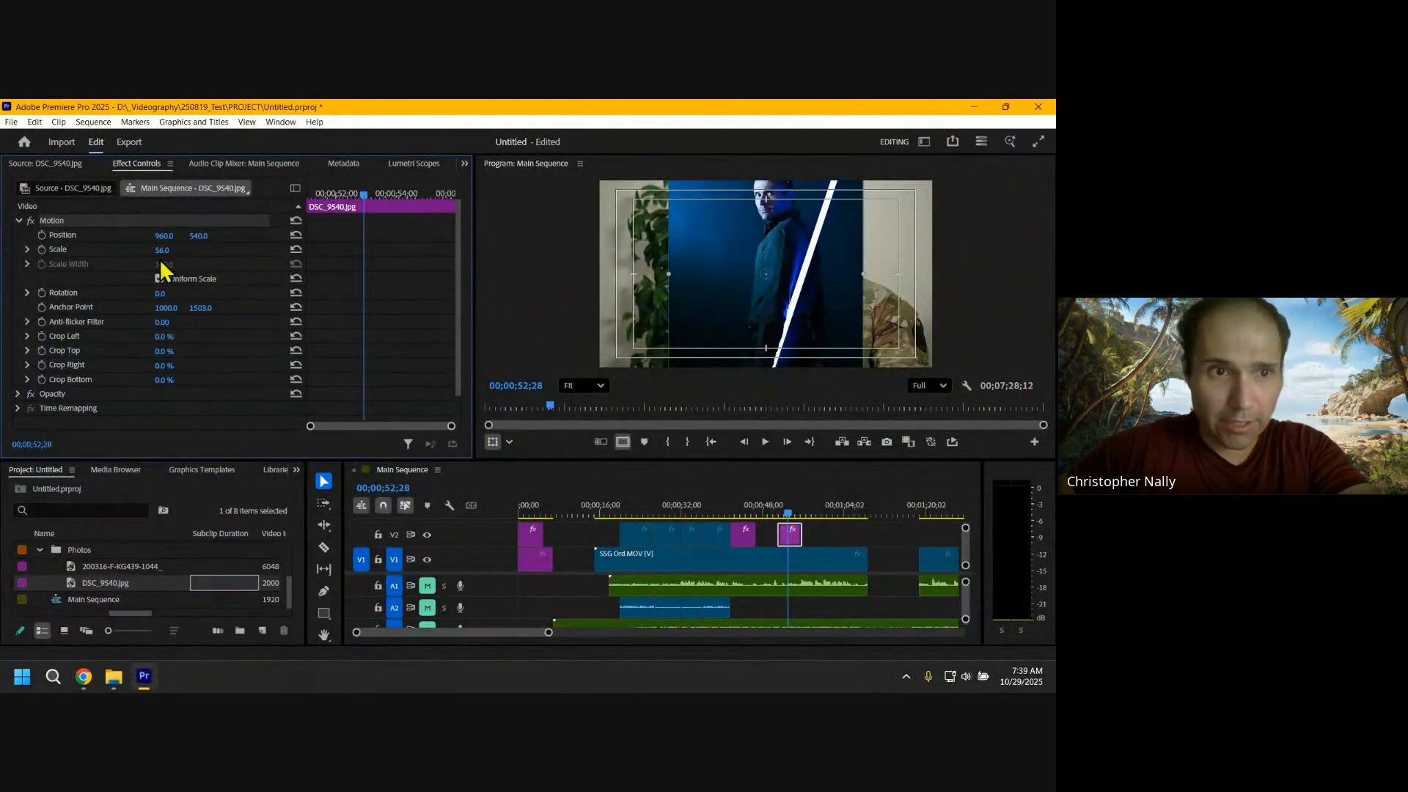
pyautogui.moveTo(162, 250); pyautogui.dragTo(175, 251)
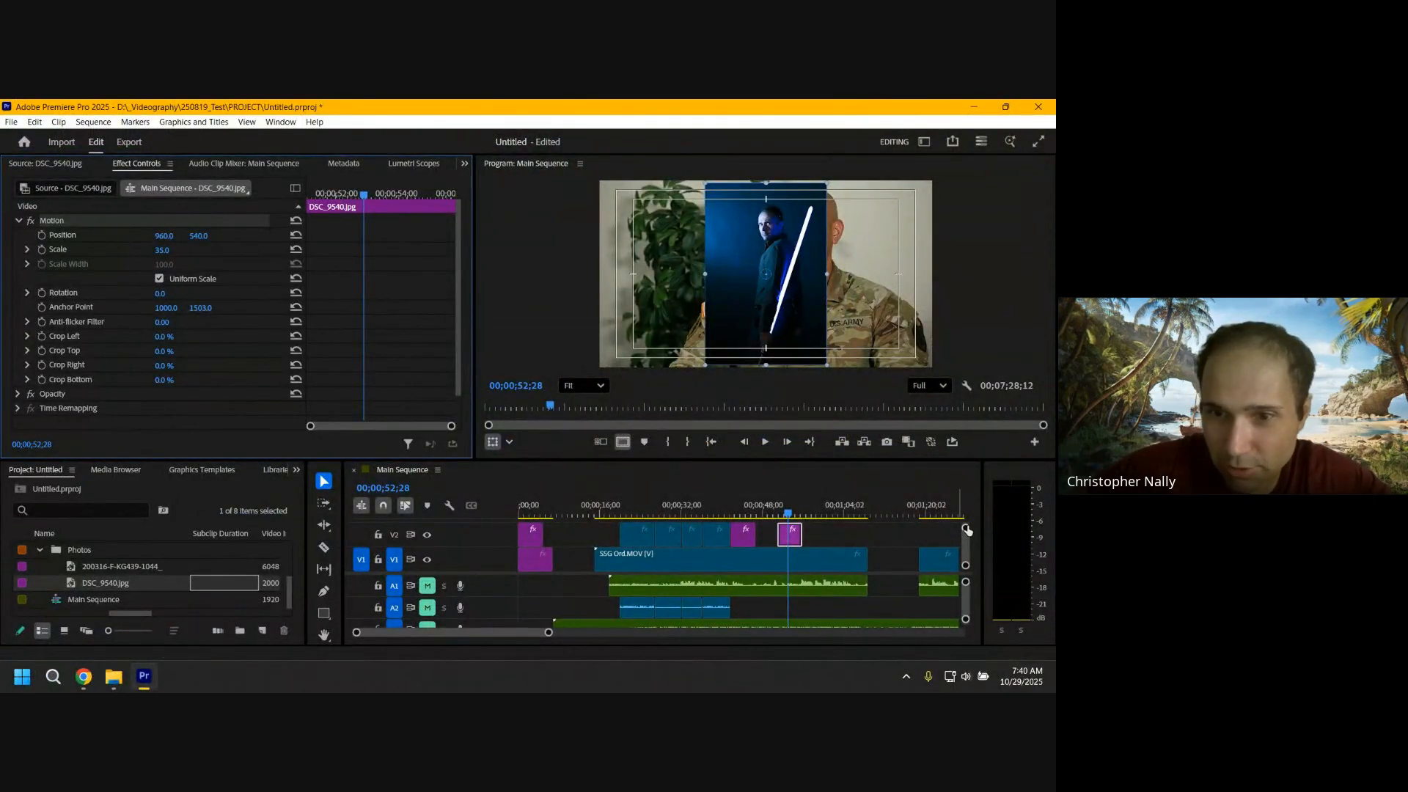
# Step: Duplicate the DSC_9540.jpg clip in the enlarged timeline and stack the copy on V3 directly above the original
pyautogui.click(899, 538)
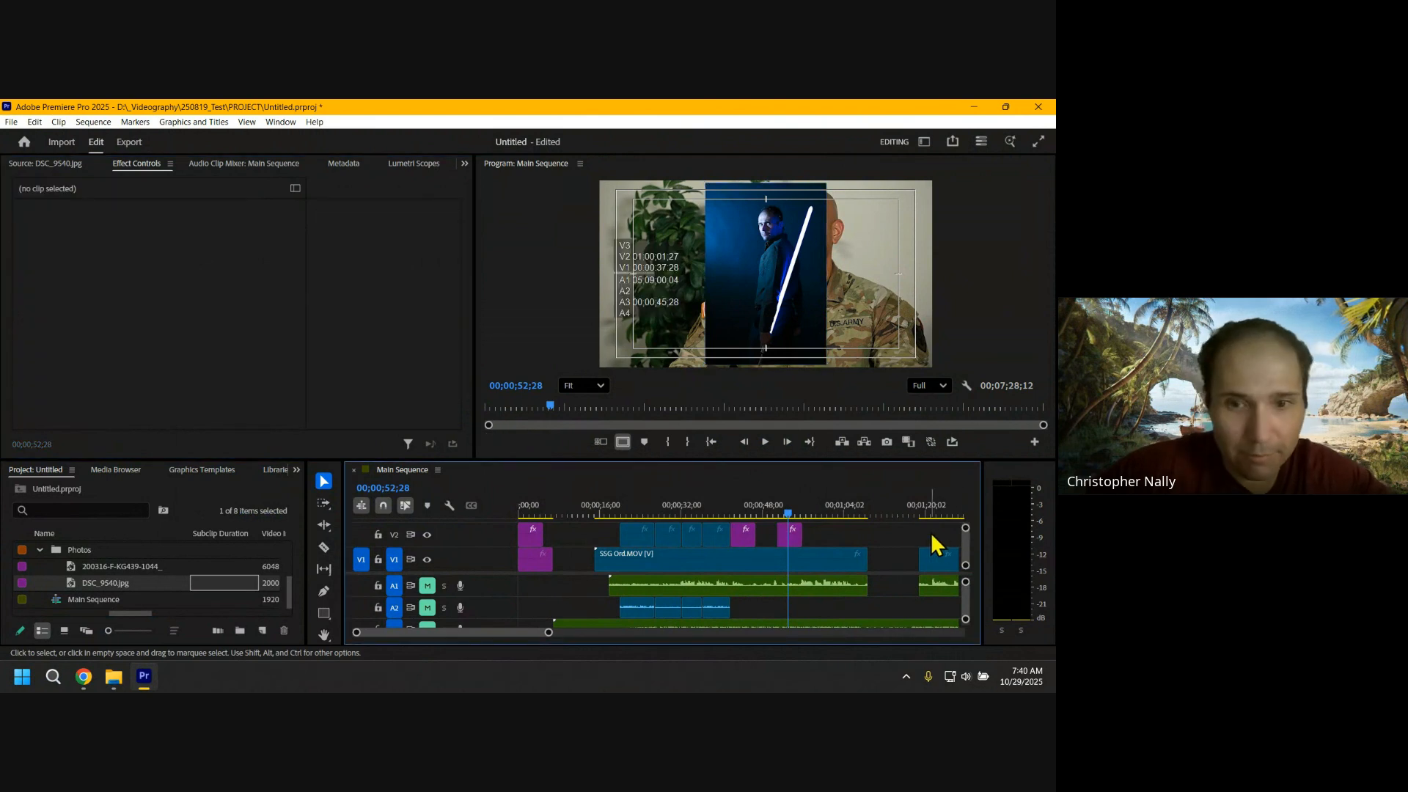
pyautogui.press('`')
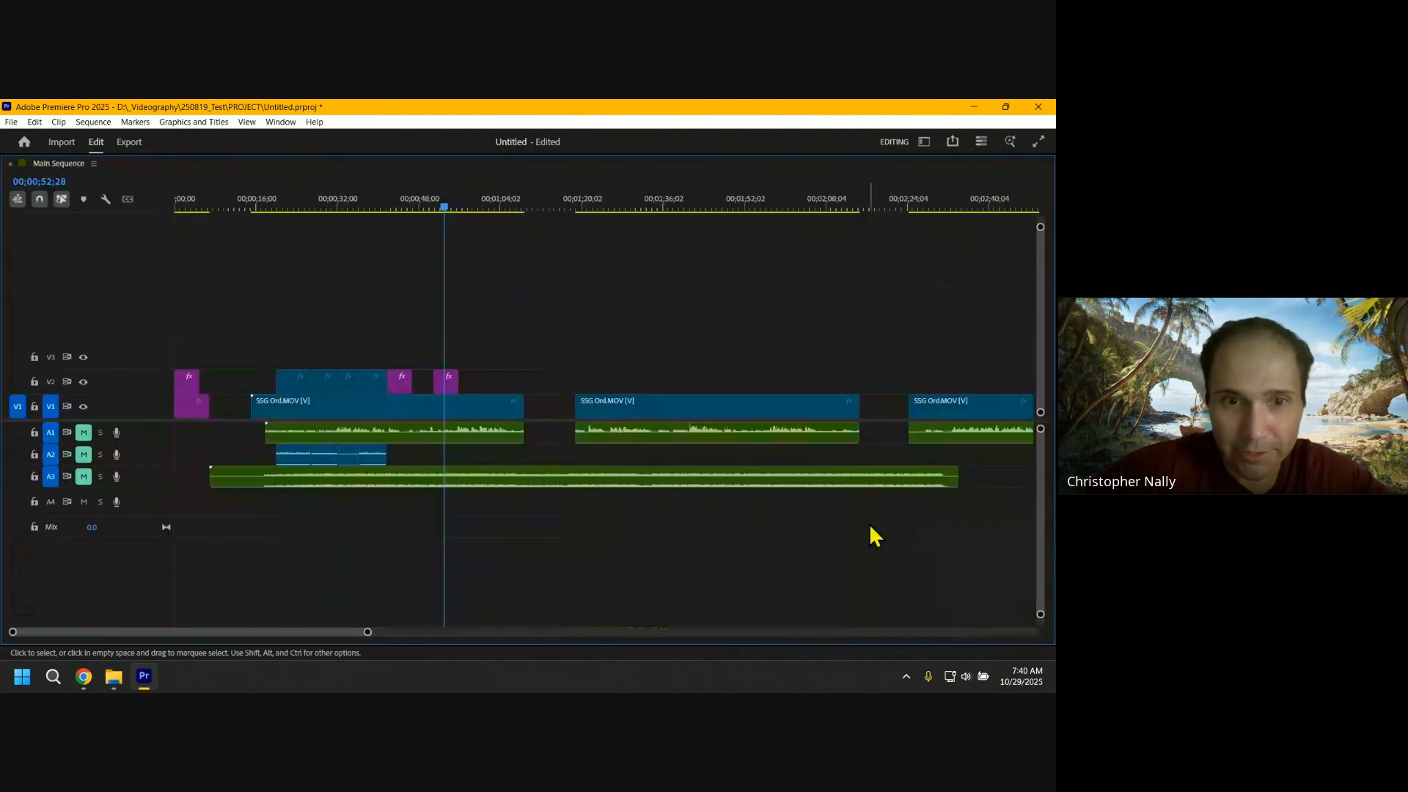
pyautogui.click(449, 387)
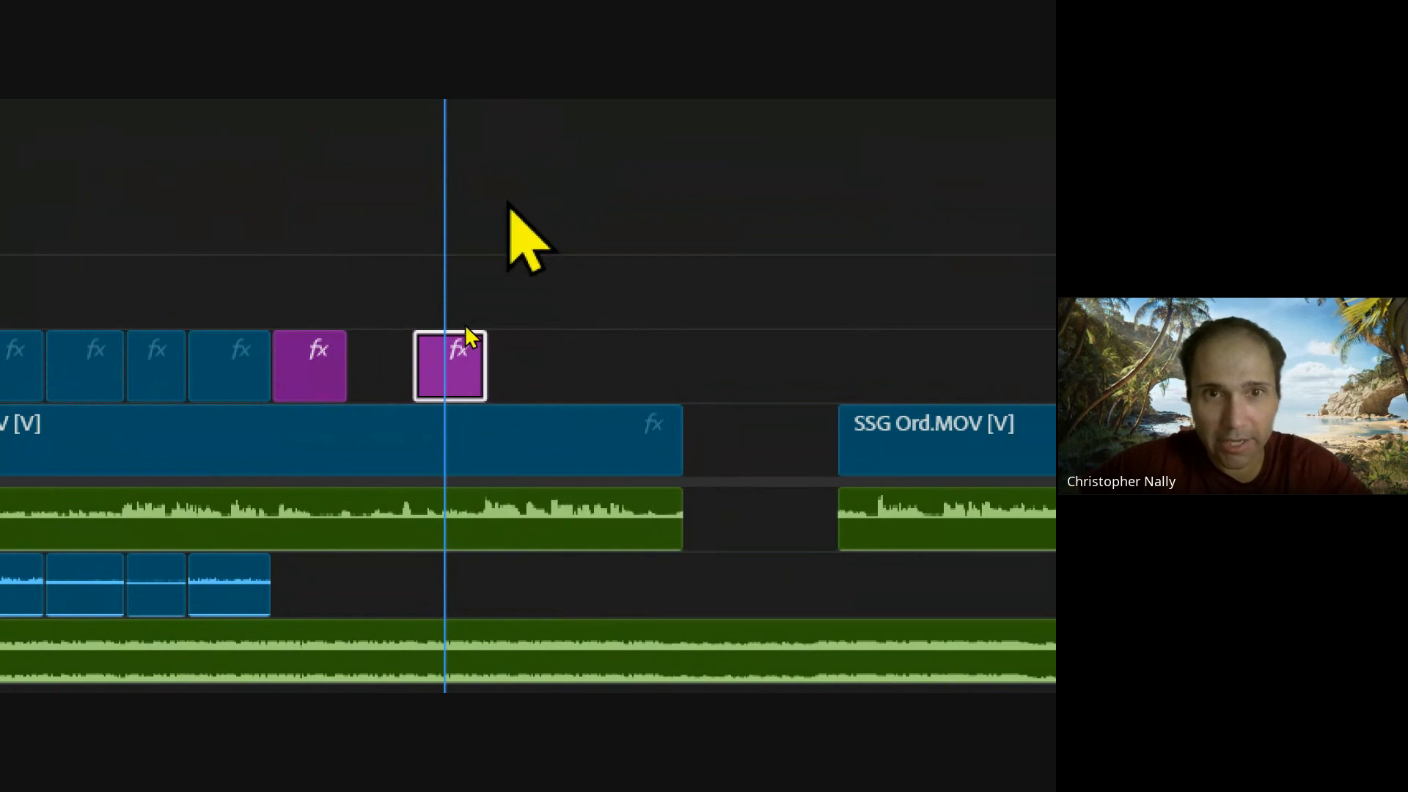
pyautogui.moveTo(447, 177); pyautogui.dragTo(492, 196)
pyautogui.click(534, 280)
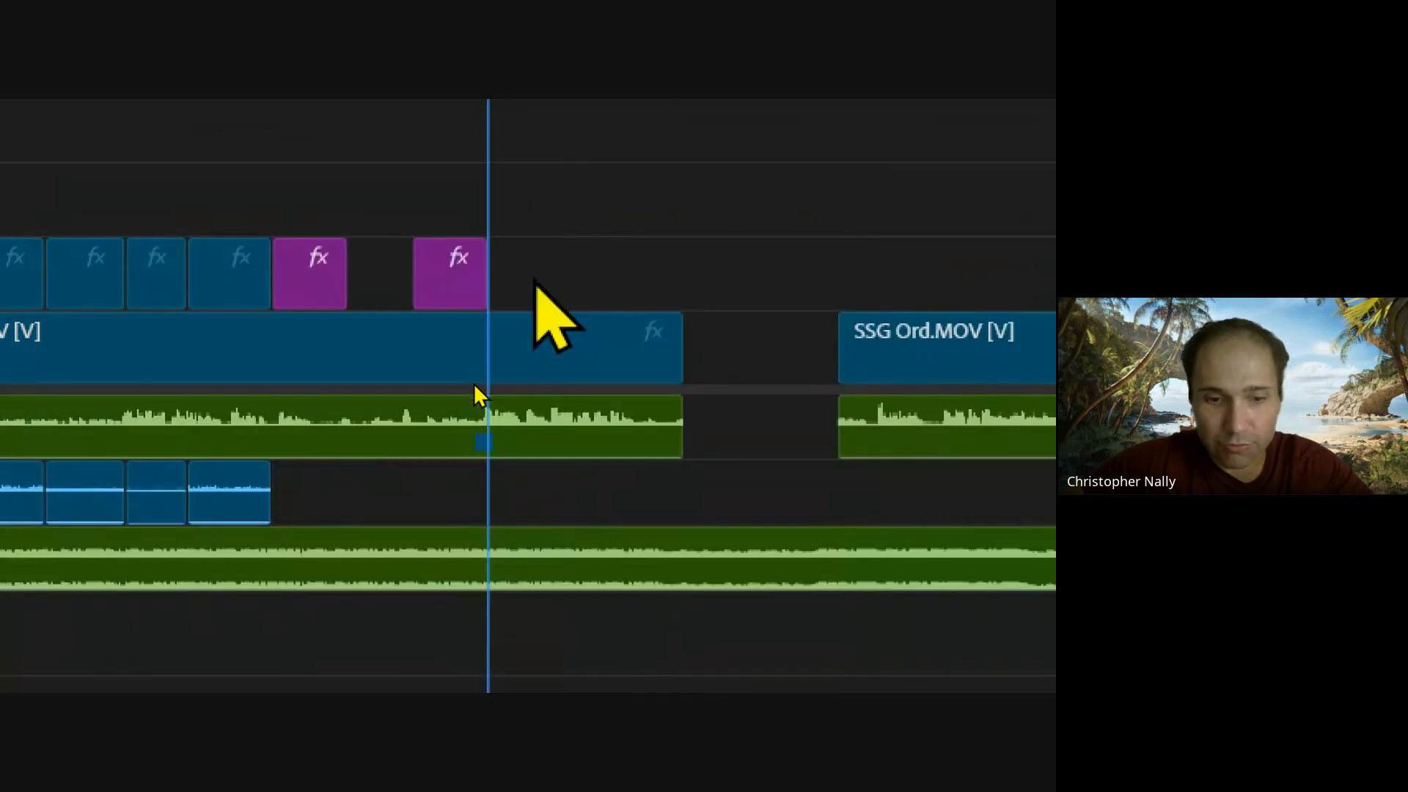
pyautogui.hotkey('ctrl', 'v')
pyautogui.click(539, 295)
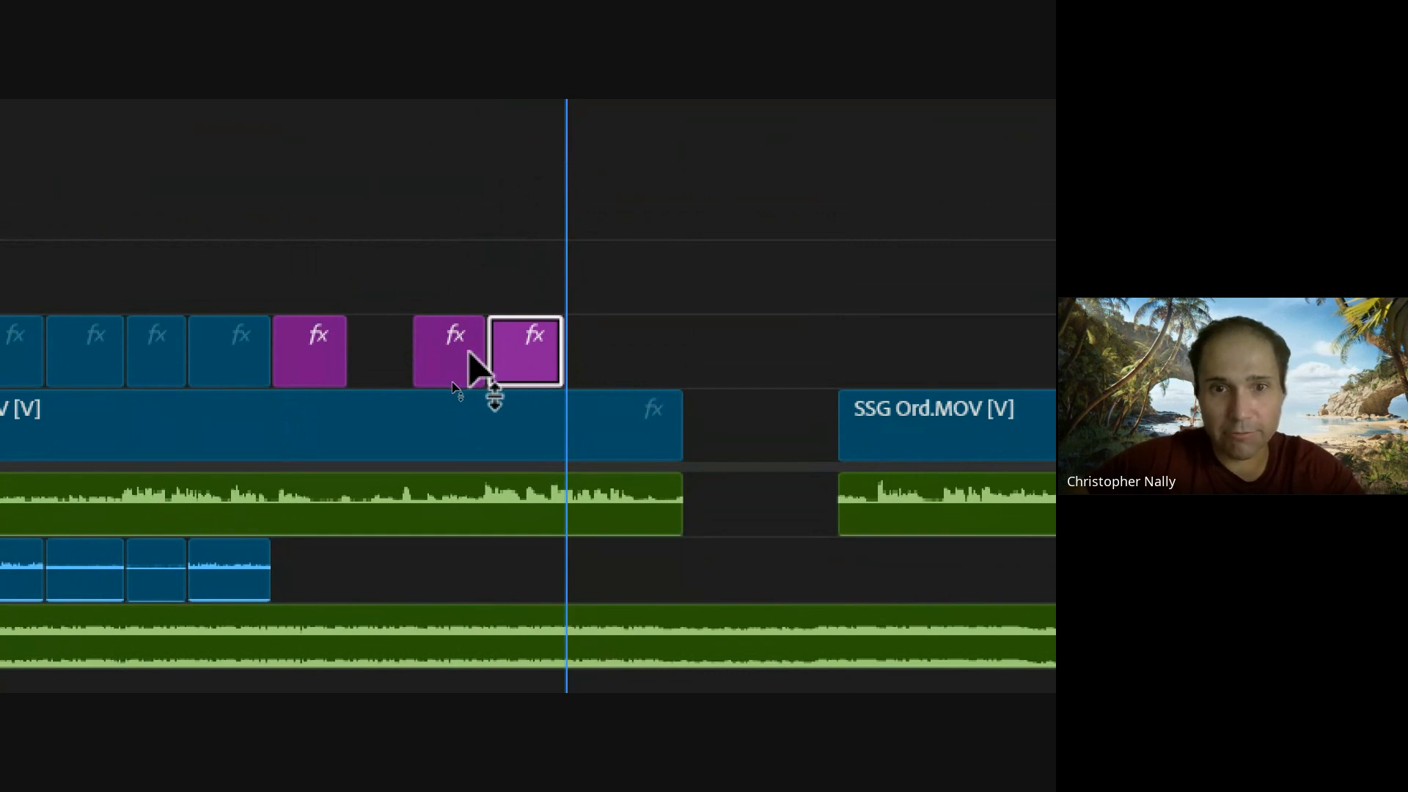
pyautogui.moveTo(519, 371); pyautogui.dragTo(454, 295)
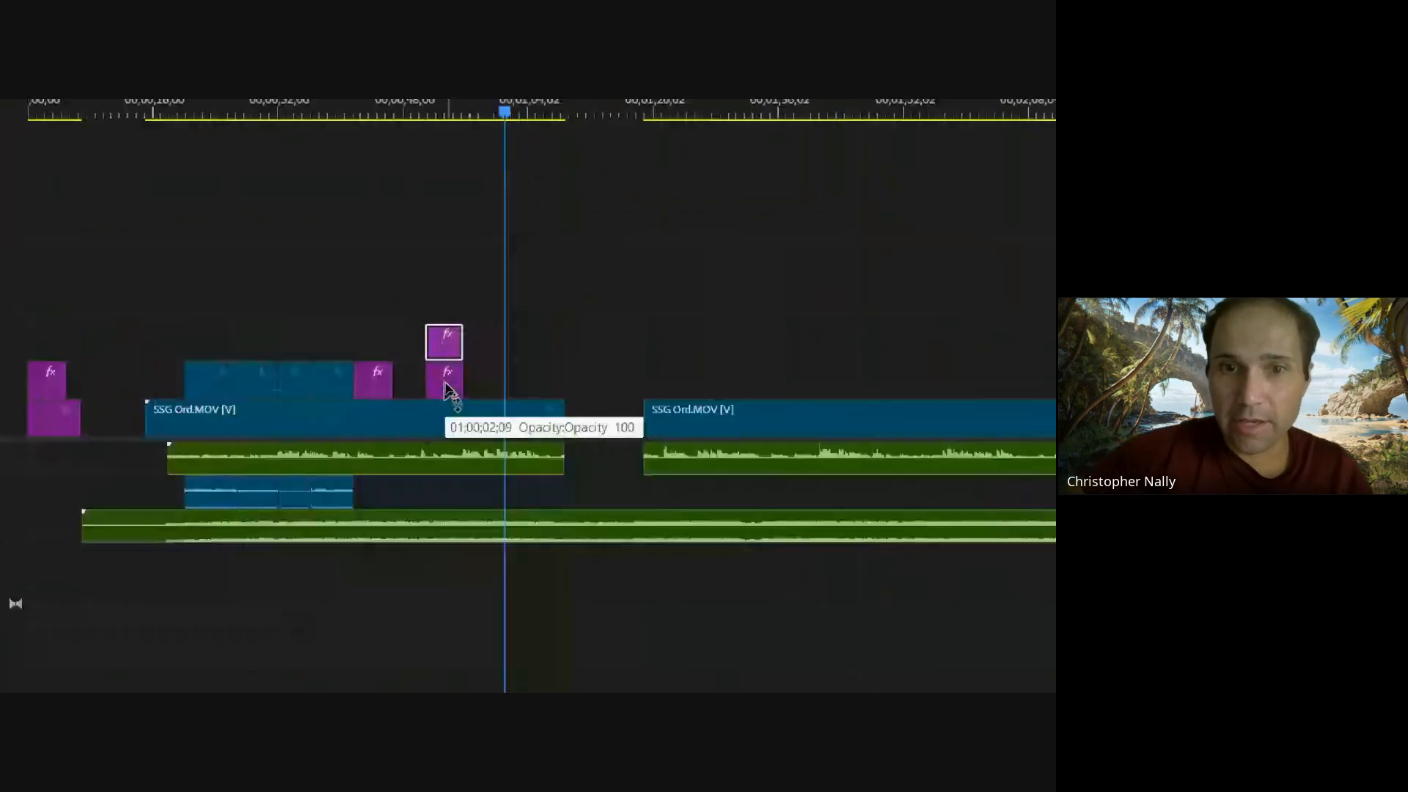
pyautogui.press('`')
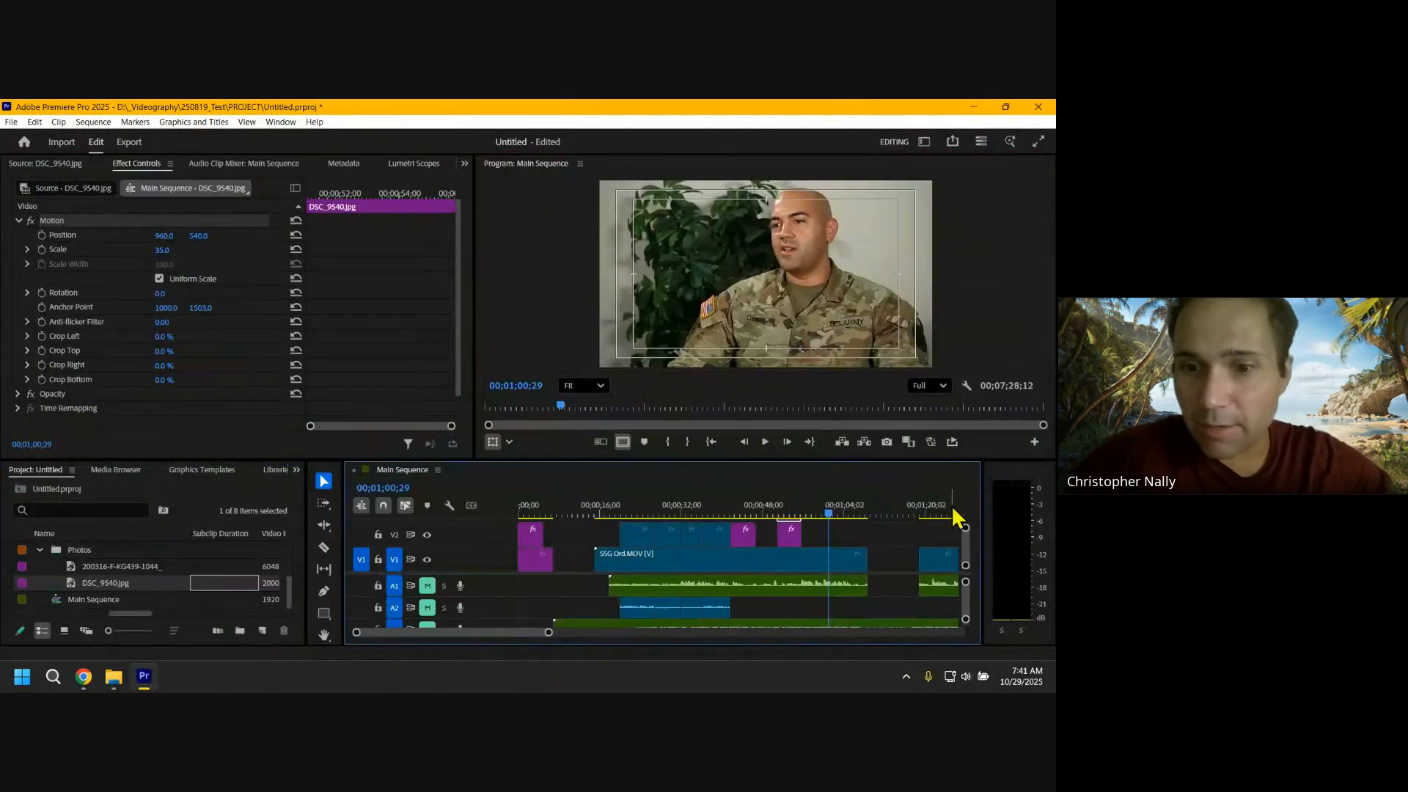
# Step: Set the Scale of the DSC_9540.jpg clip on V2 to 100, with the playhead parked over the clip
pyautogui.click(788, 537)
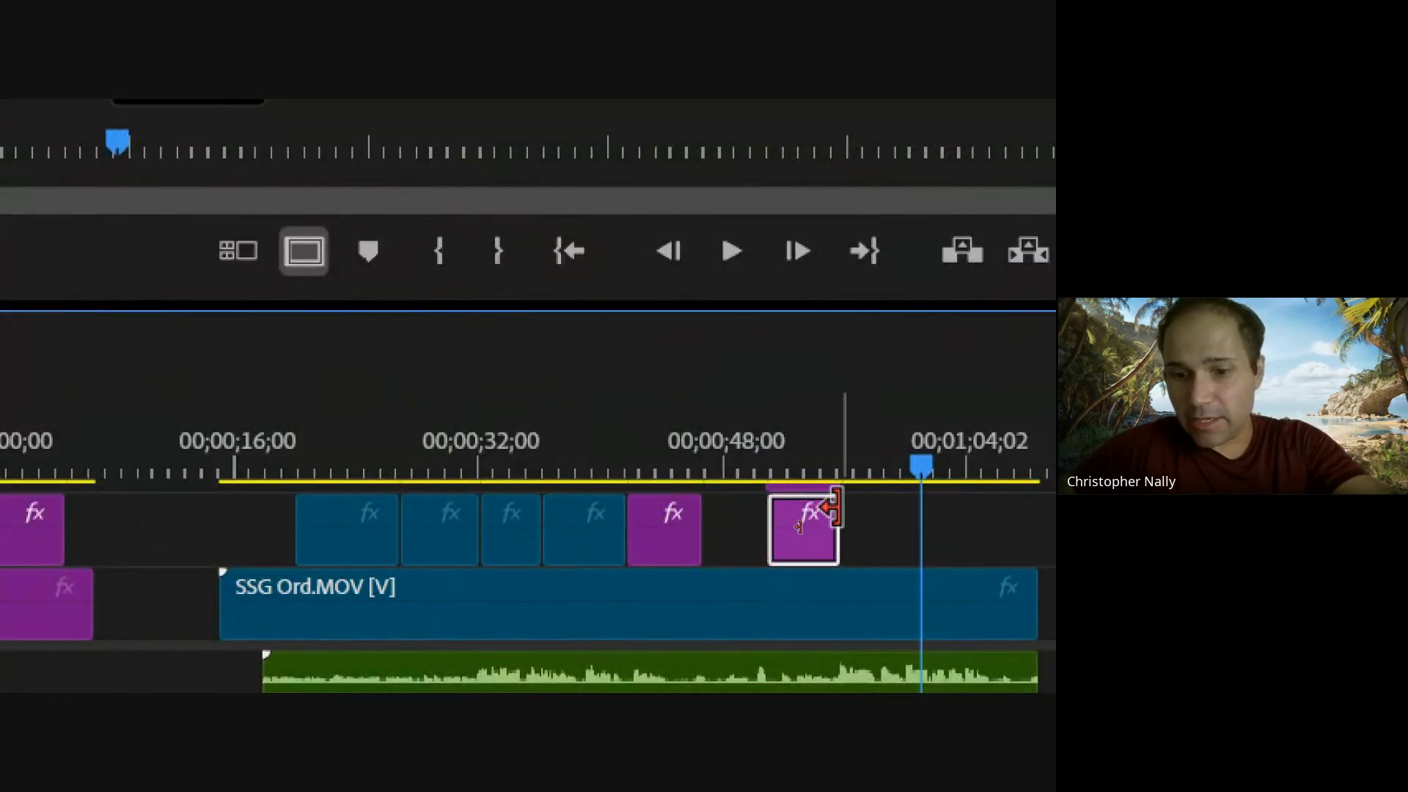
pyautogui.moveTo(841, 504); pyautogui.dragTo(793, 516)
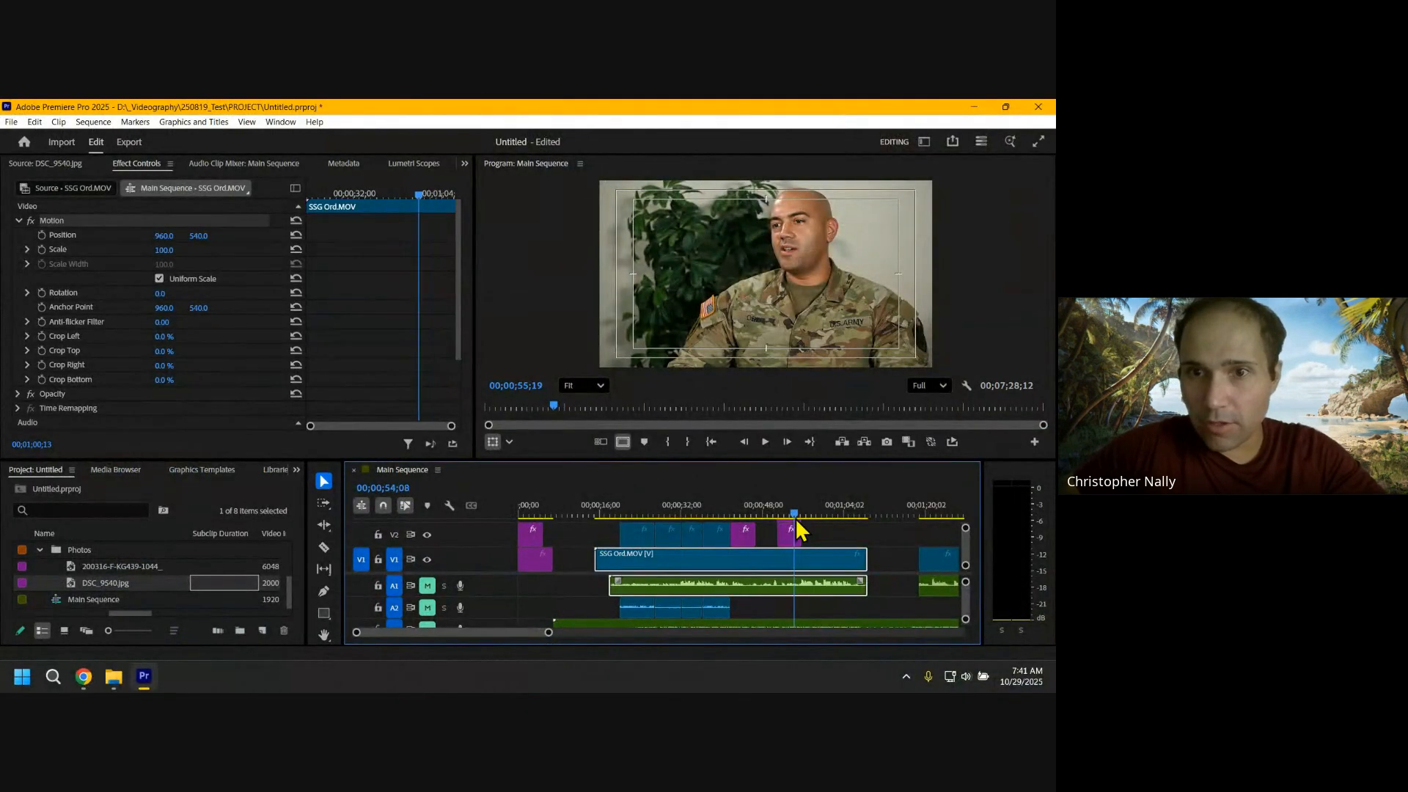
pyautogui.click(790, 535)
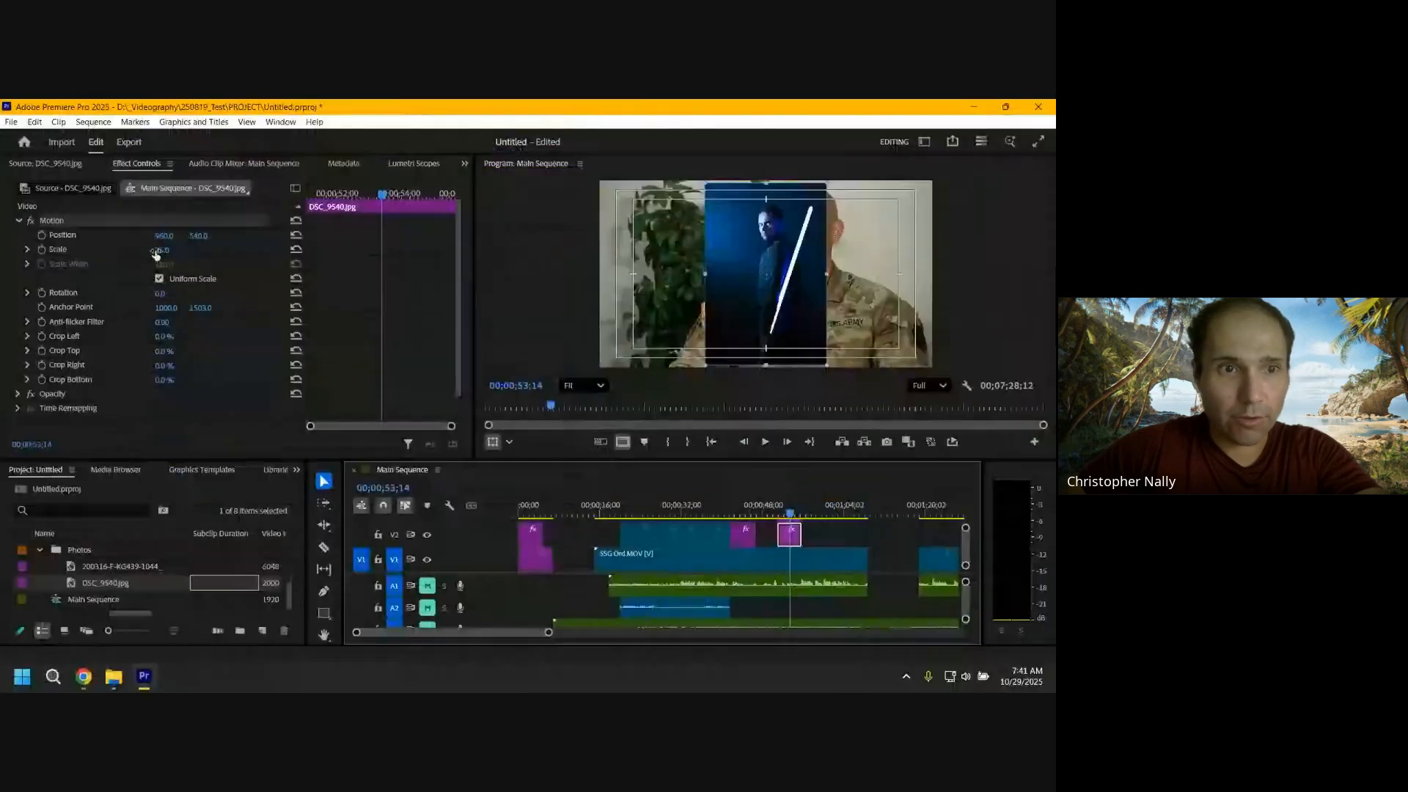
pyautogui.click(156, 252)
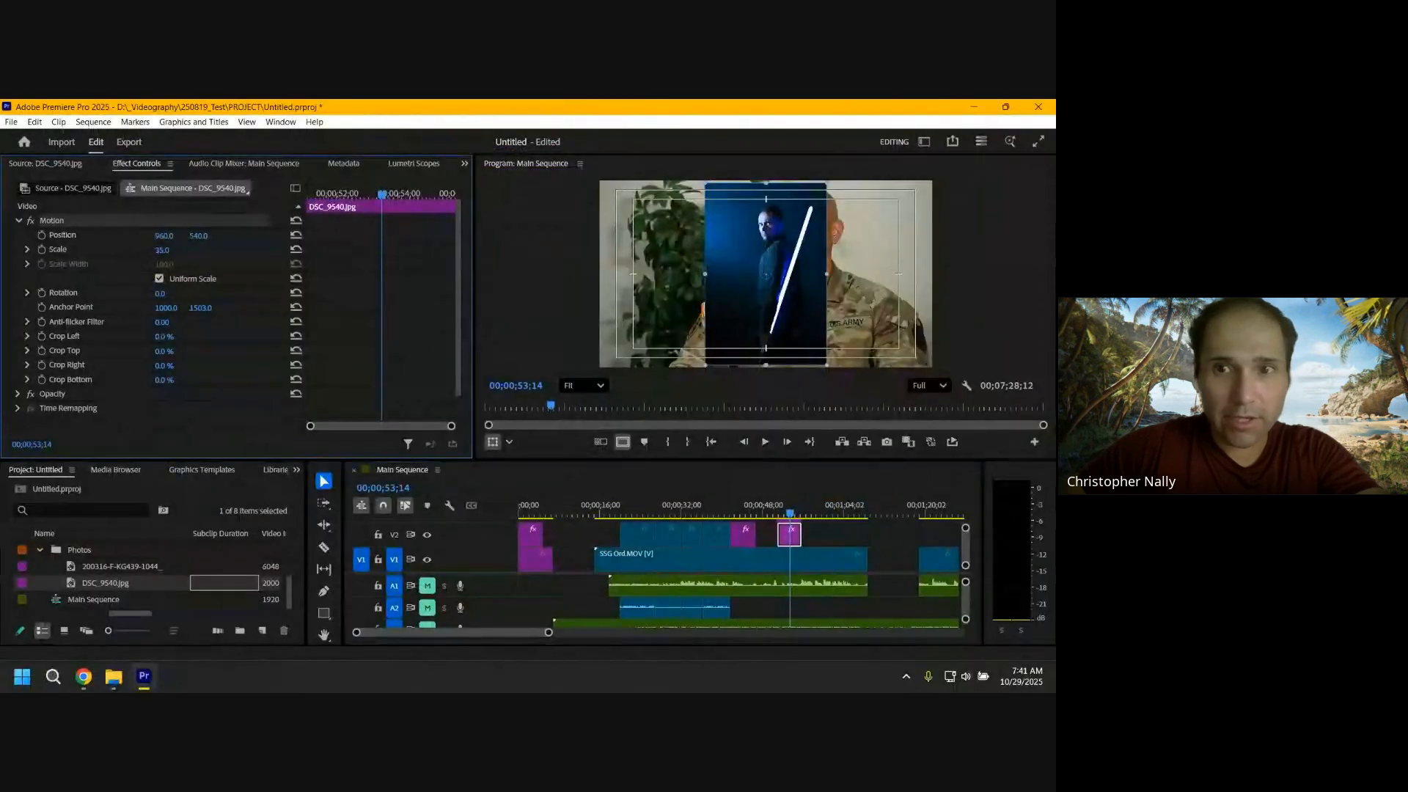
pyautogui.moveTo(162, 251); pyautogui.dragTo(206, 250)
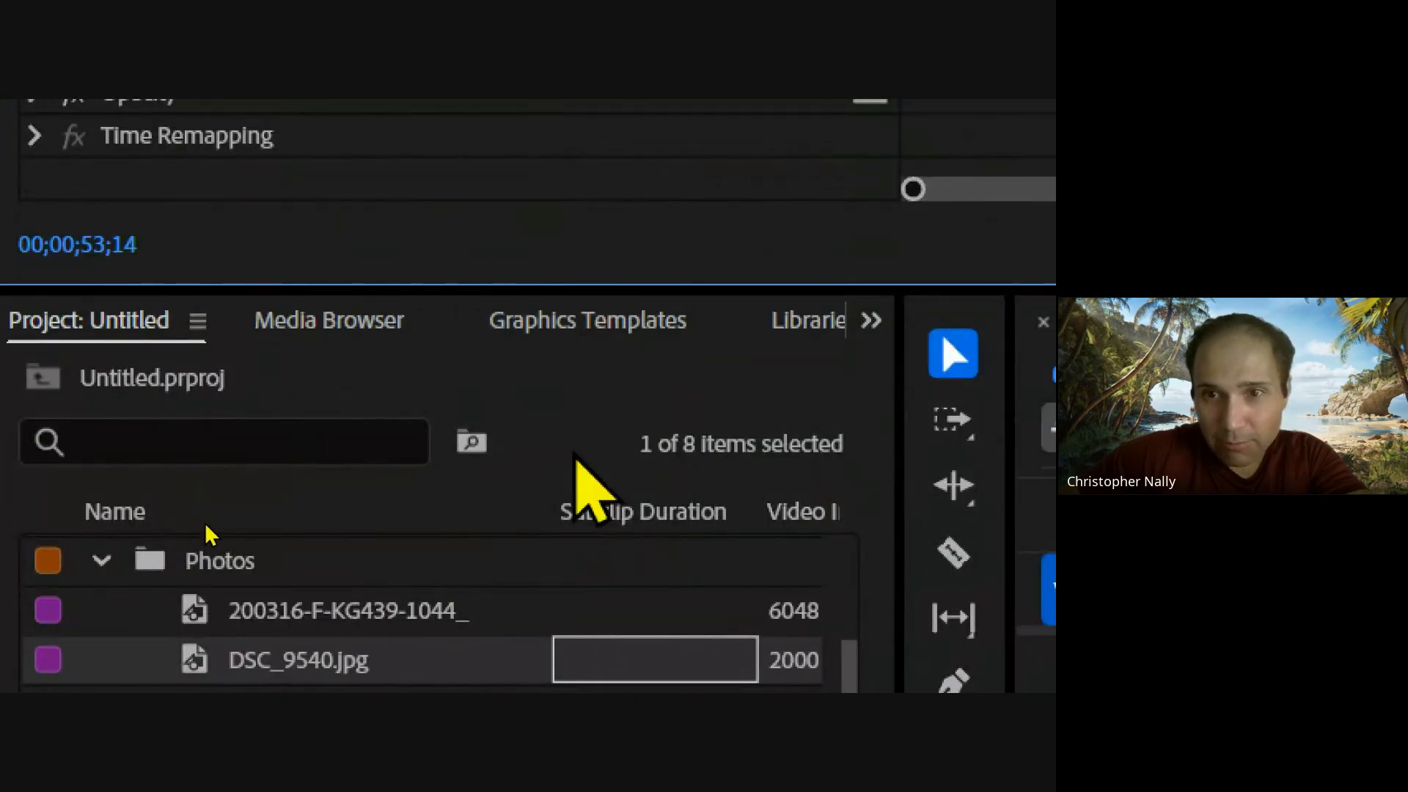
# Step: Search the effects library for "gaus" to locate Gaussian Blur under Blur & Sharpen
pyautogui.click(873, 327)
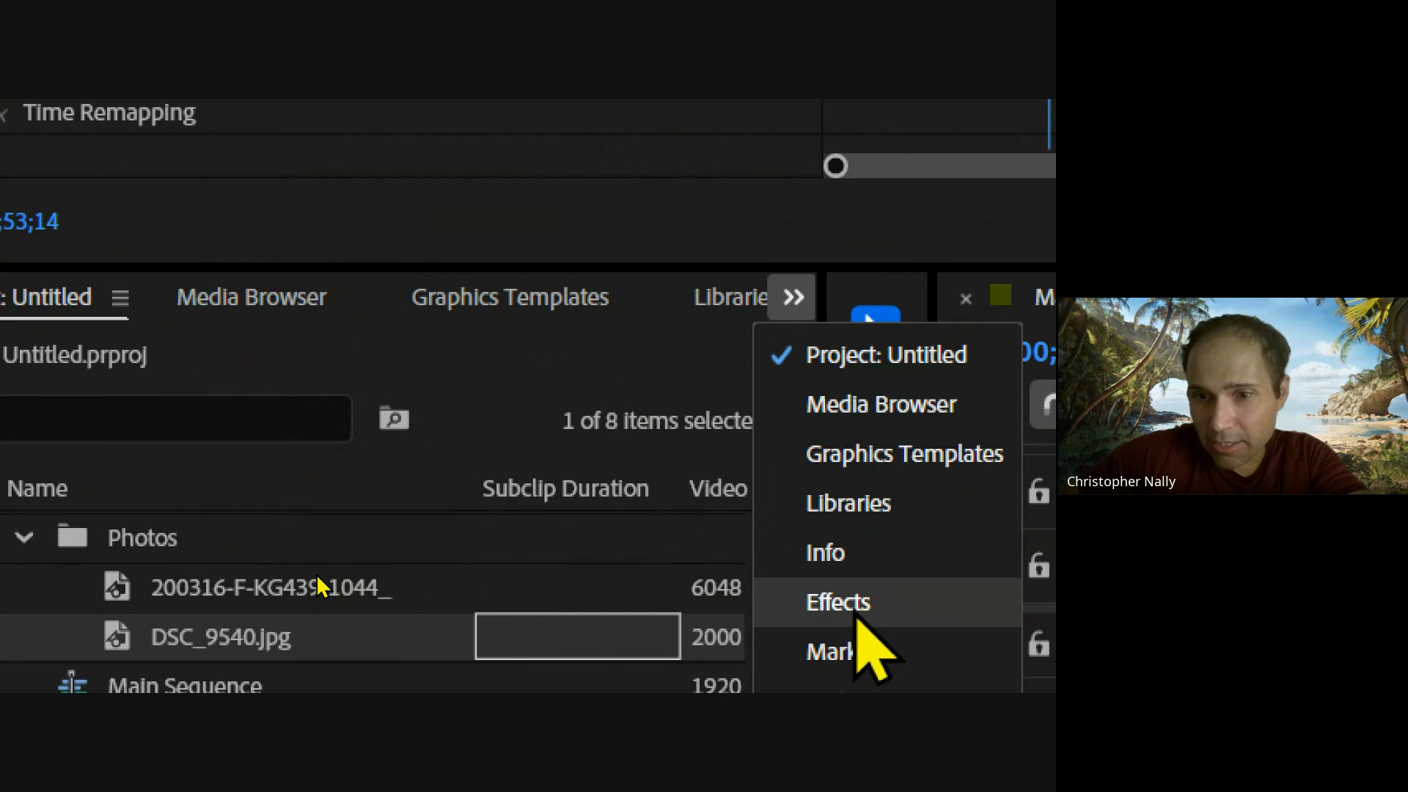
pyautogui.click(844, 603)
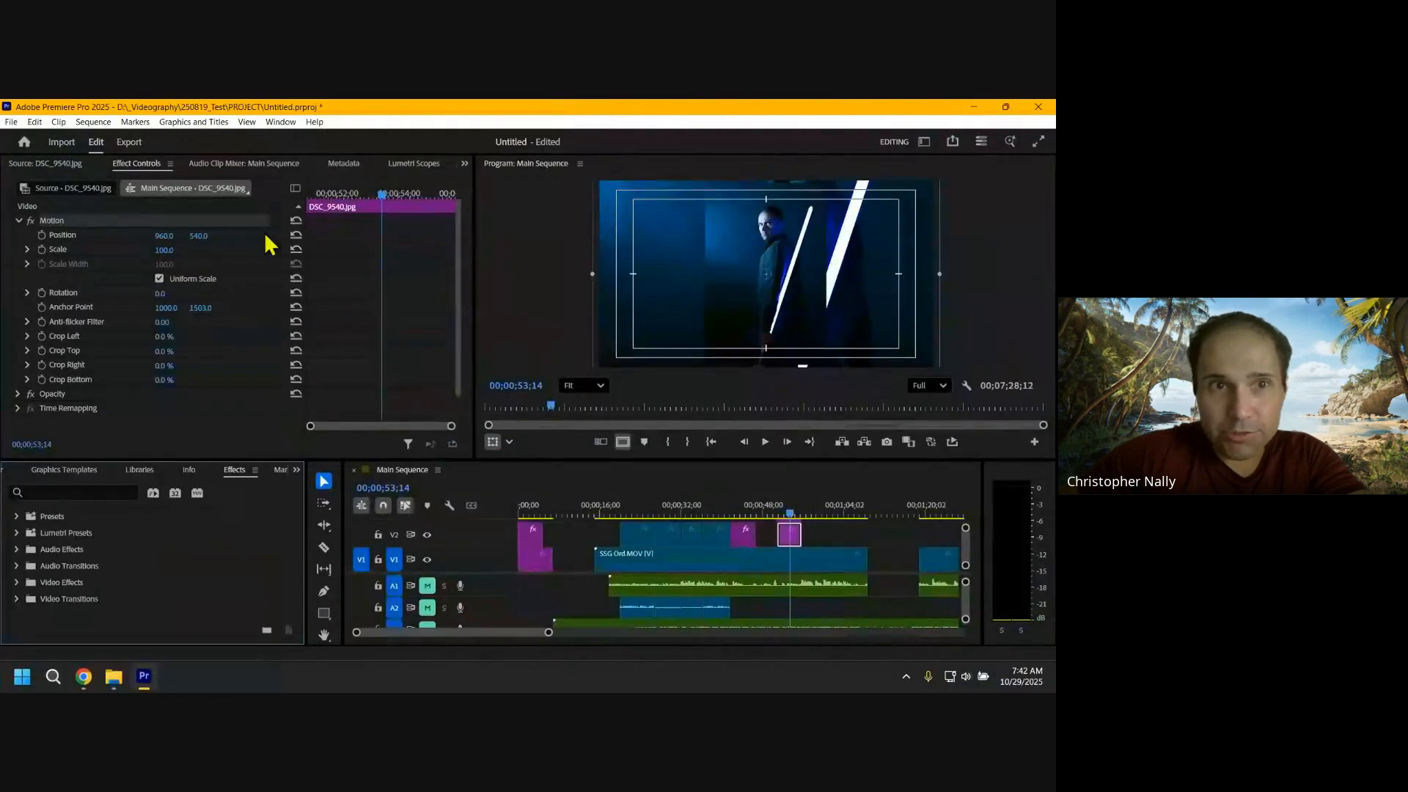
pyautogui.click(281, 122)
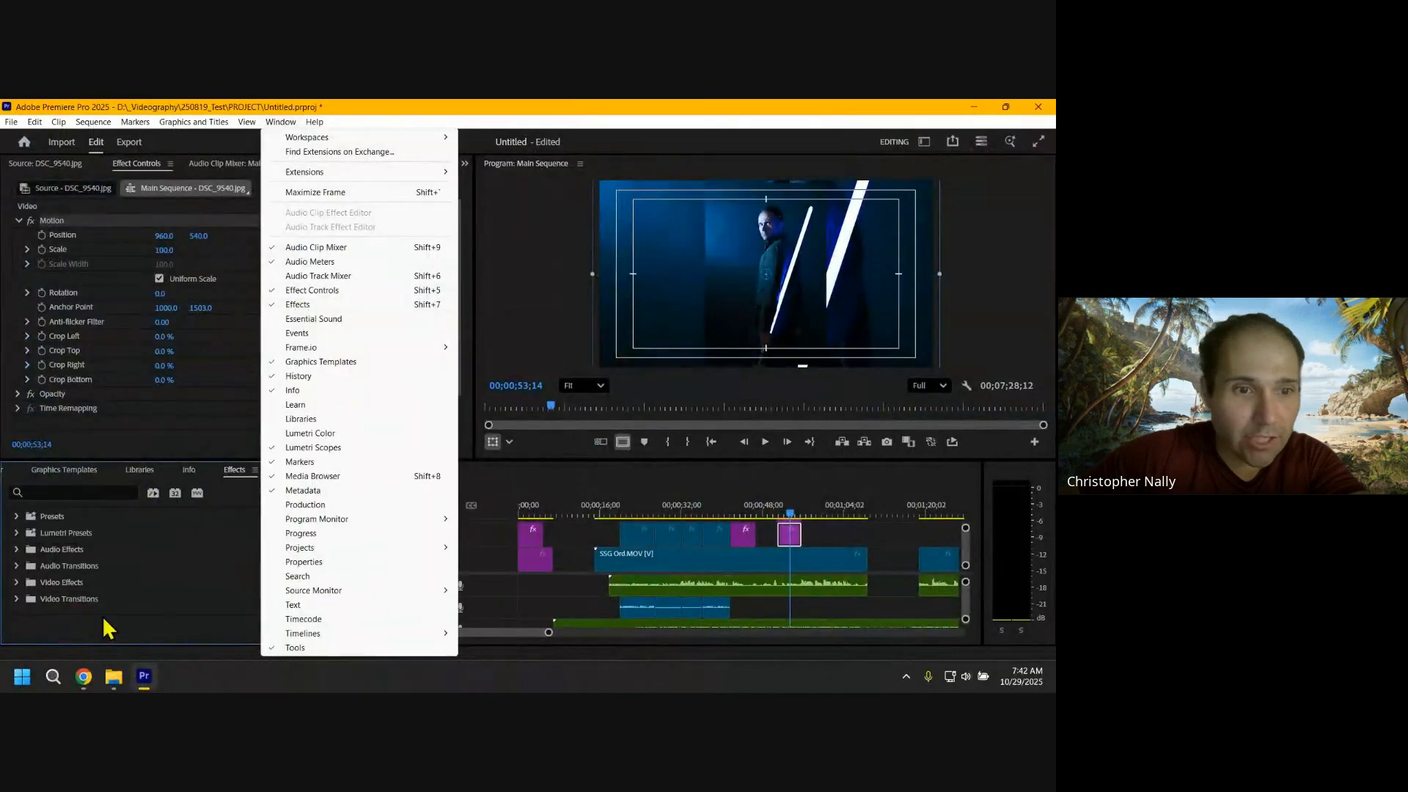
pyautogui.click(104, 618)
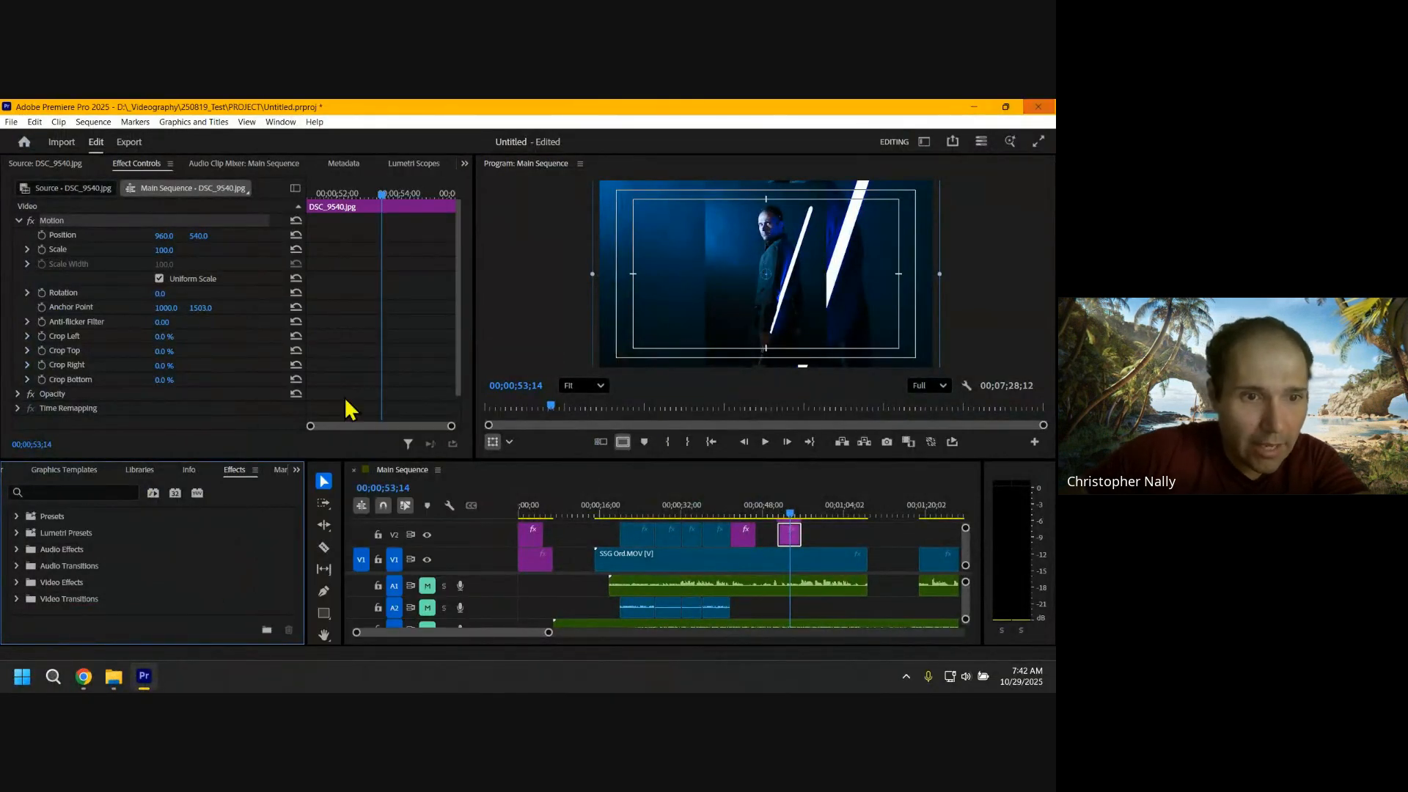
pyautogui.click(48, 493)
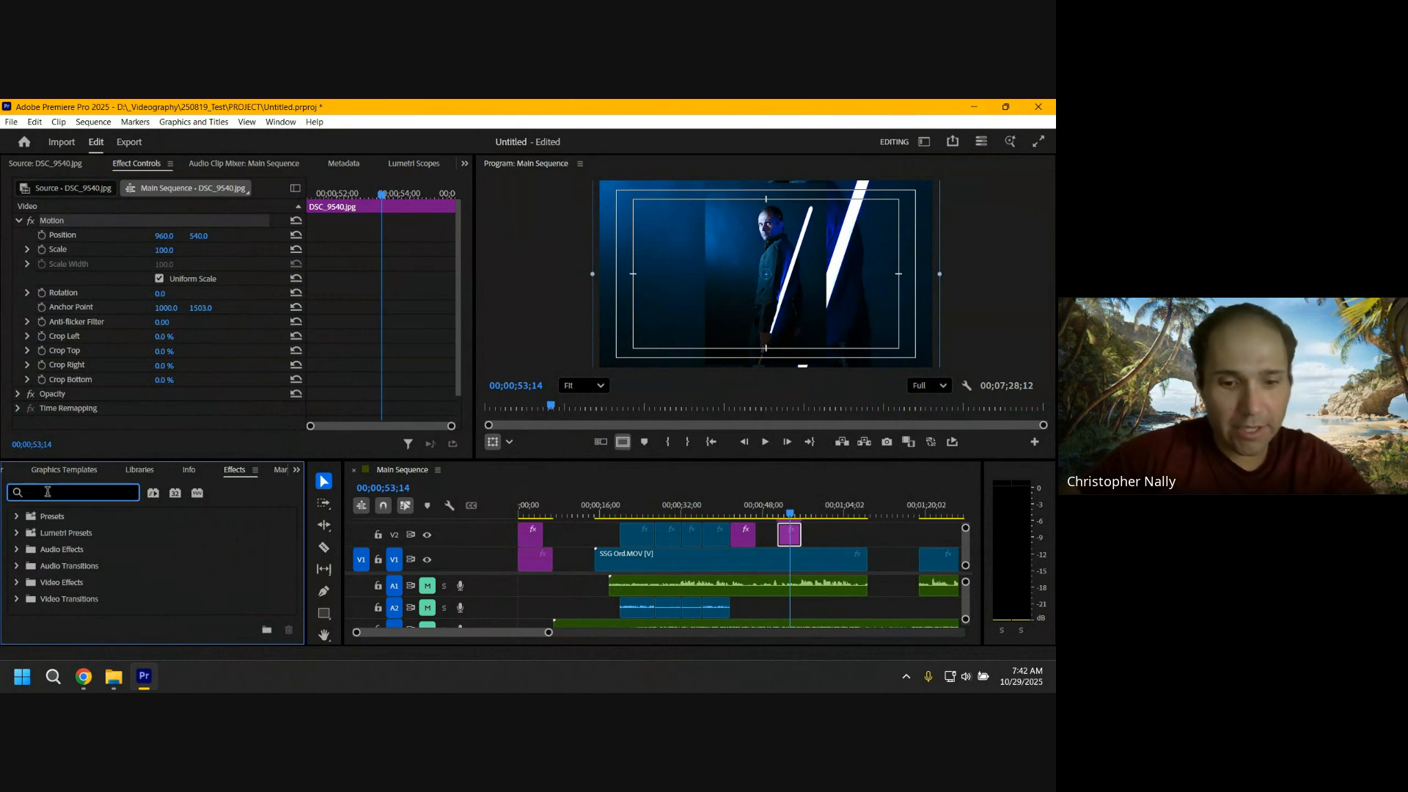
pyautogui.write('gaus')
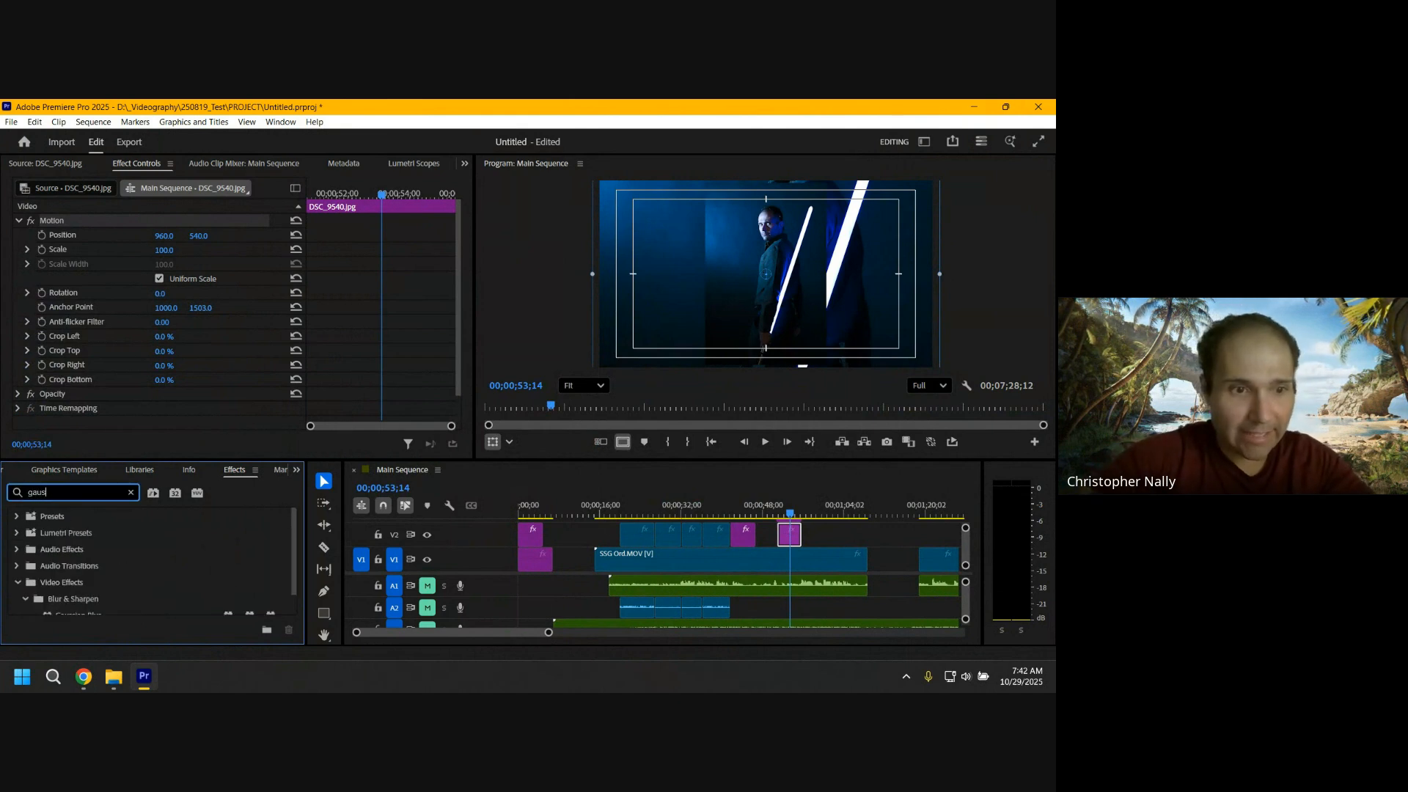
pyautogui.click(292, 530)
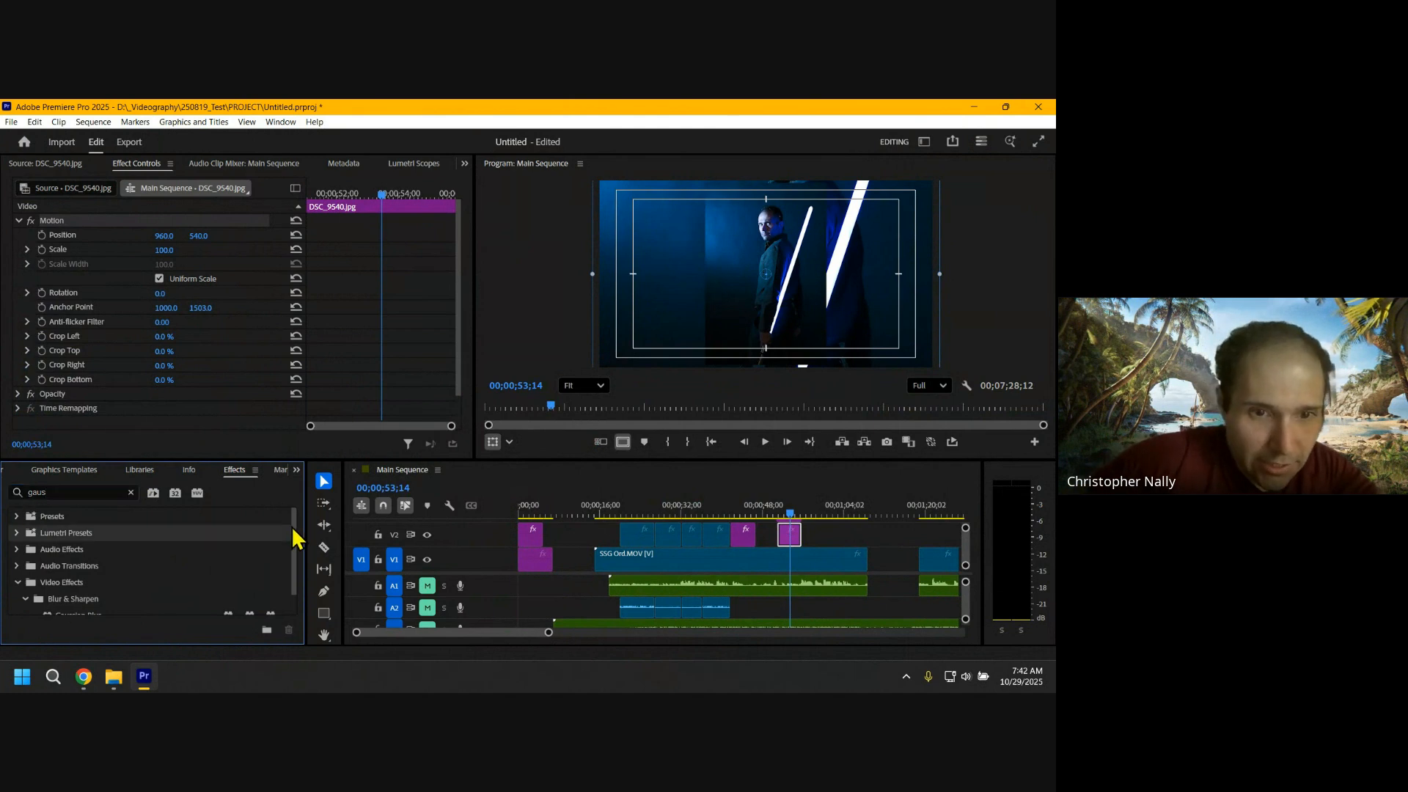
pyautogui.moveTo(293, 535); pyautogui.dragTo(291, 553)
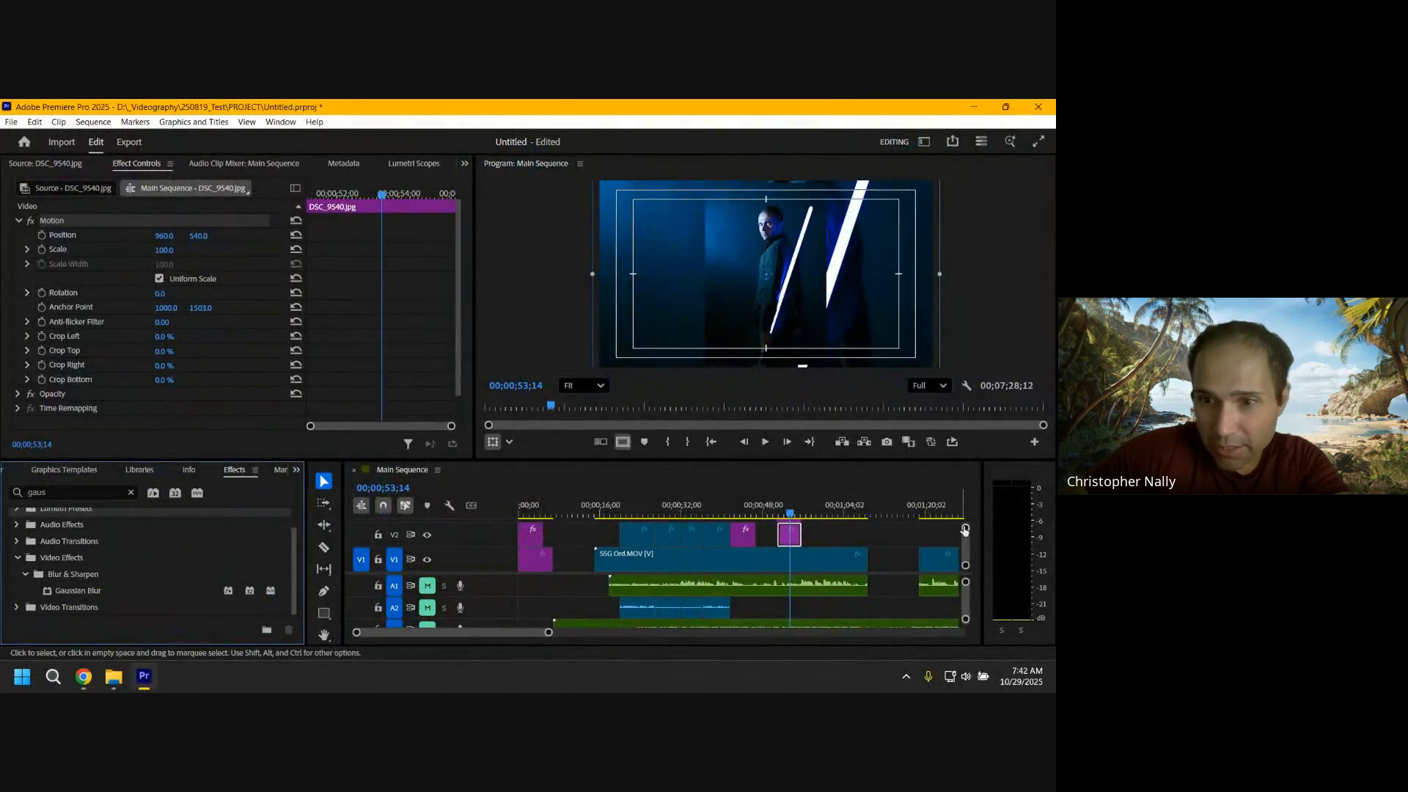
# Step: Bring track V3 into view in the timeline and hide its output so only the enlarged V2 photo shows
pyautogui.click(967, 536)
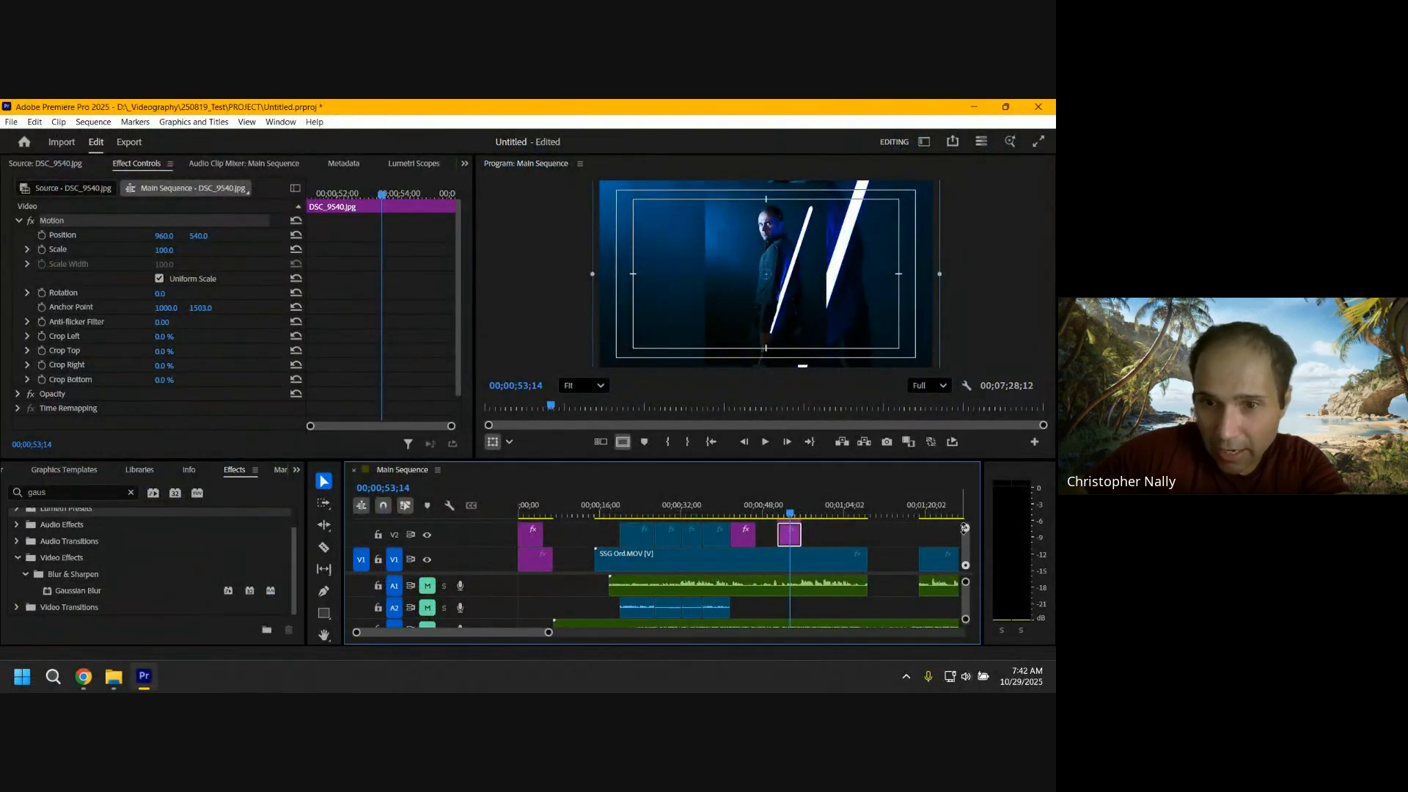
pyautogui.moveTo(965, 529); pyautogui.dragTo(964, 527)
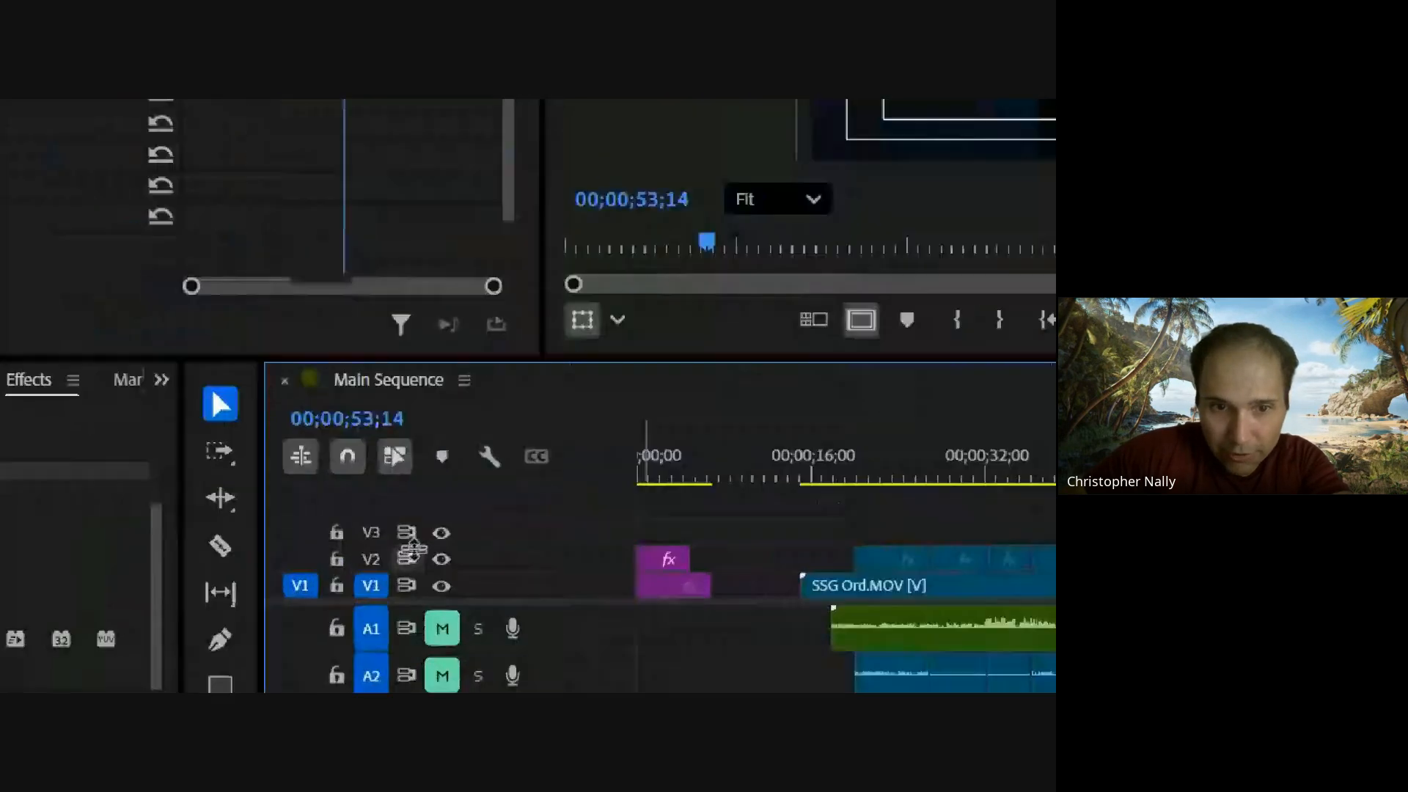
pyautogui.click(456, 528)
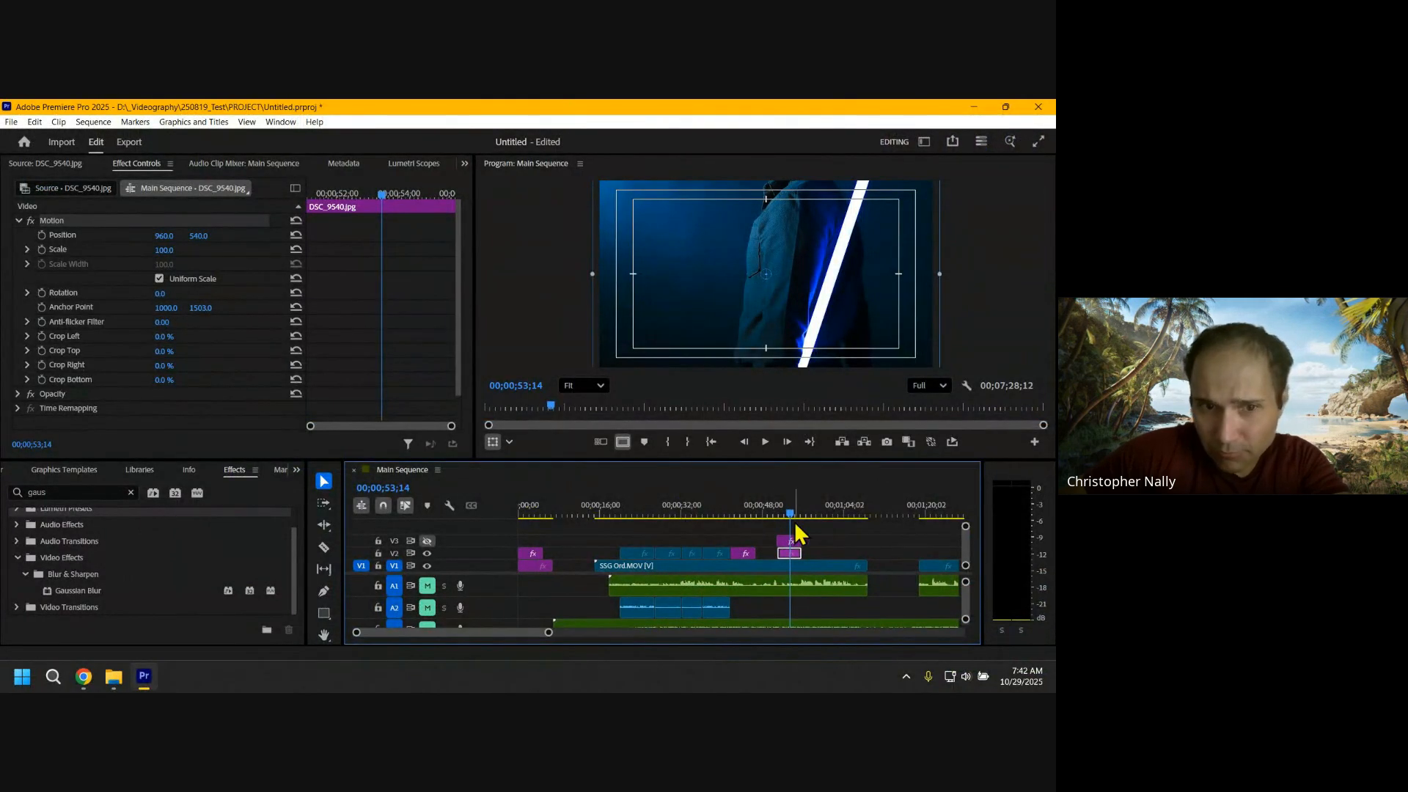
pyautogui.moveTo(965, 527); pyautogui.dragTo(965, 532)
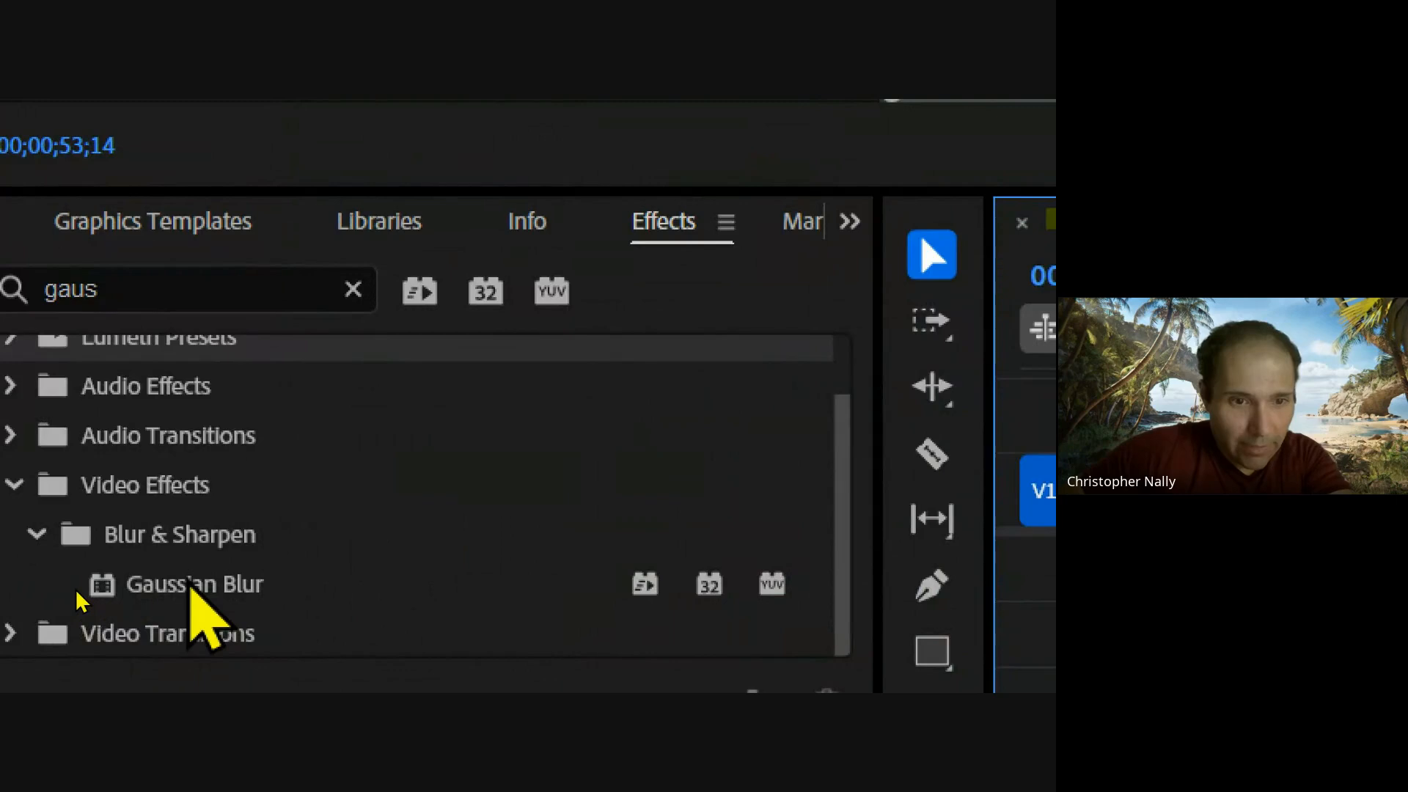
# Step: Apply the Gaussian Blur effect to the DSC_9540.jpg clip on V2
pyautogui.click(194, 588)
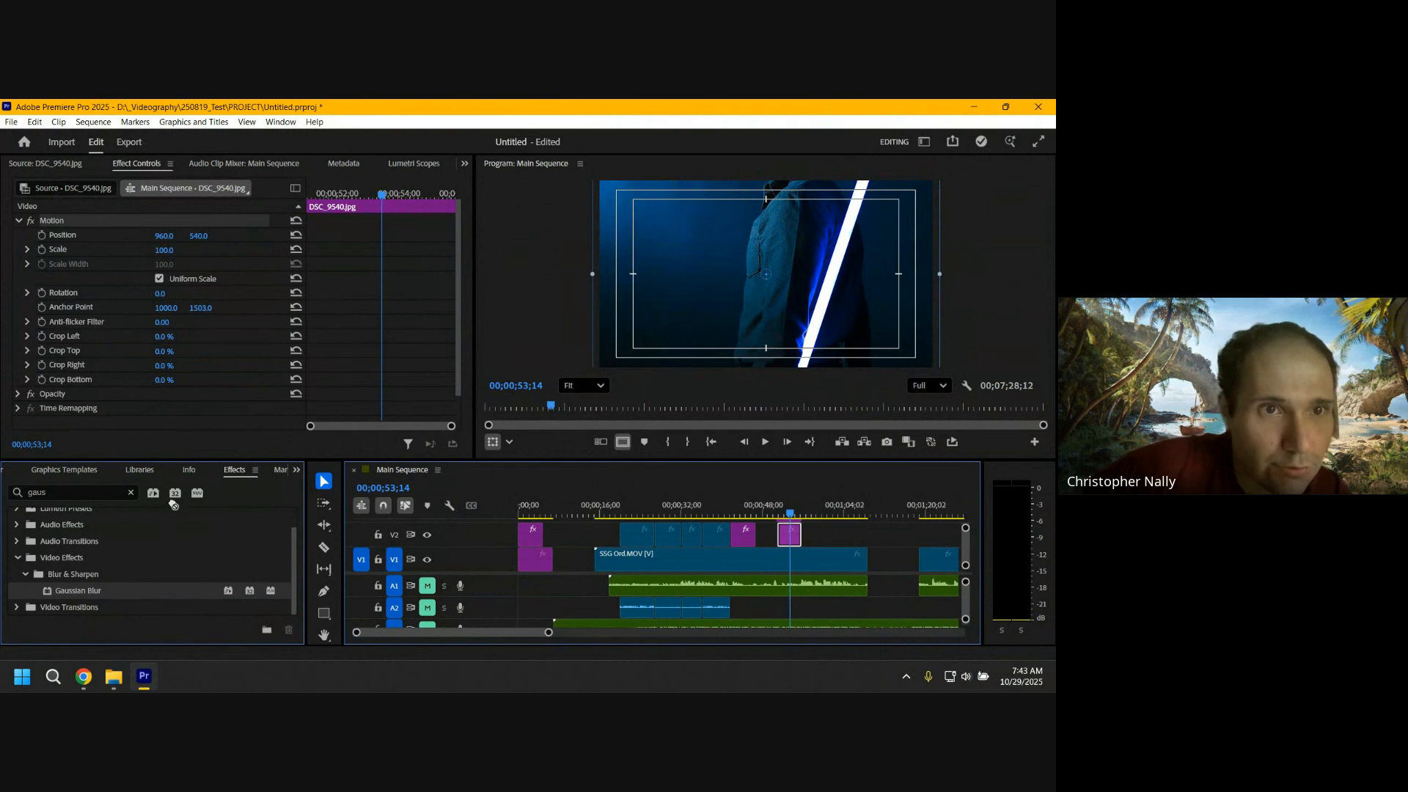
pyautogui.moveTo(184, 455); pyautogui.dragTo(184, 350)
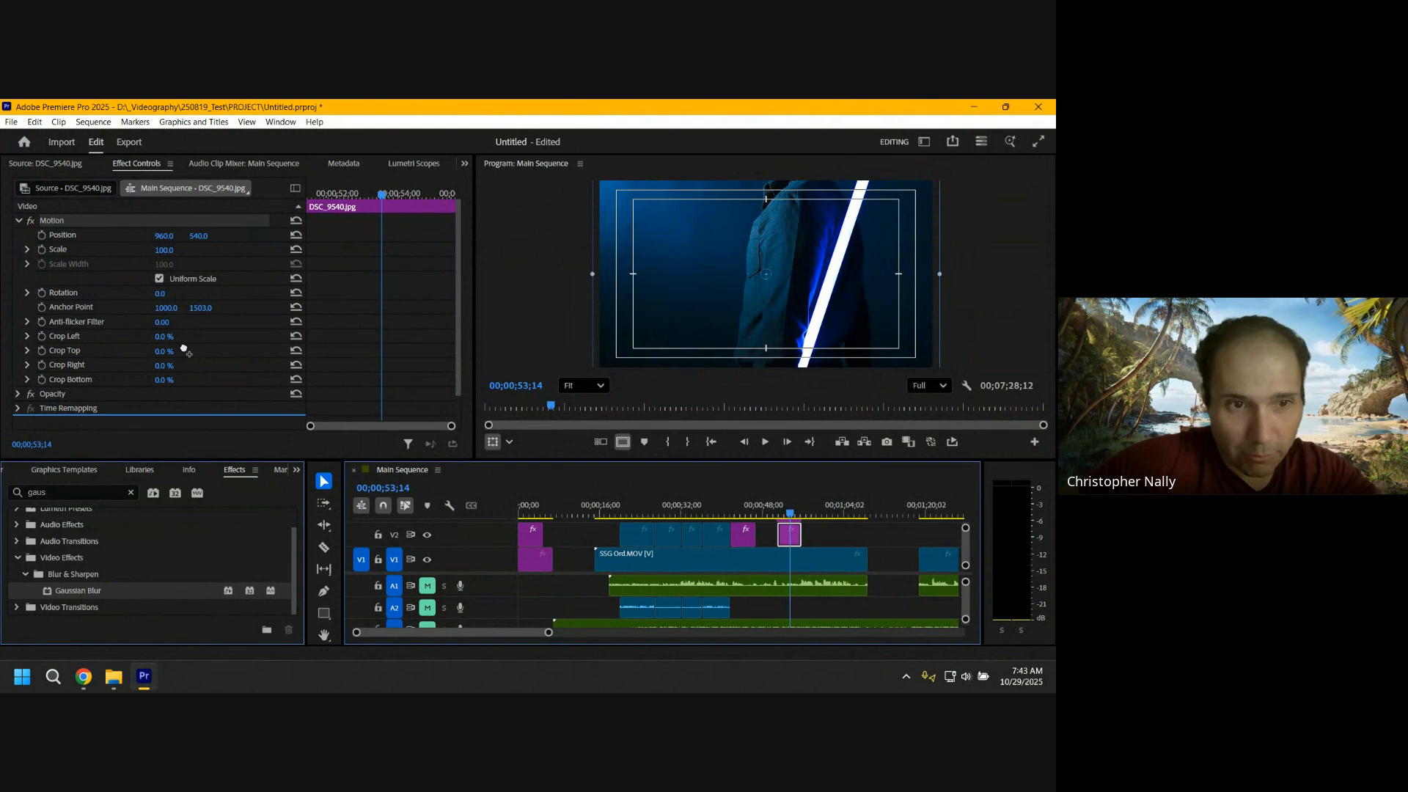
pyautogui.moveTo(185, 349); pyautogui.dragTo(796, 537)
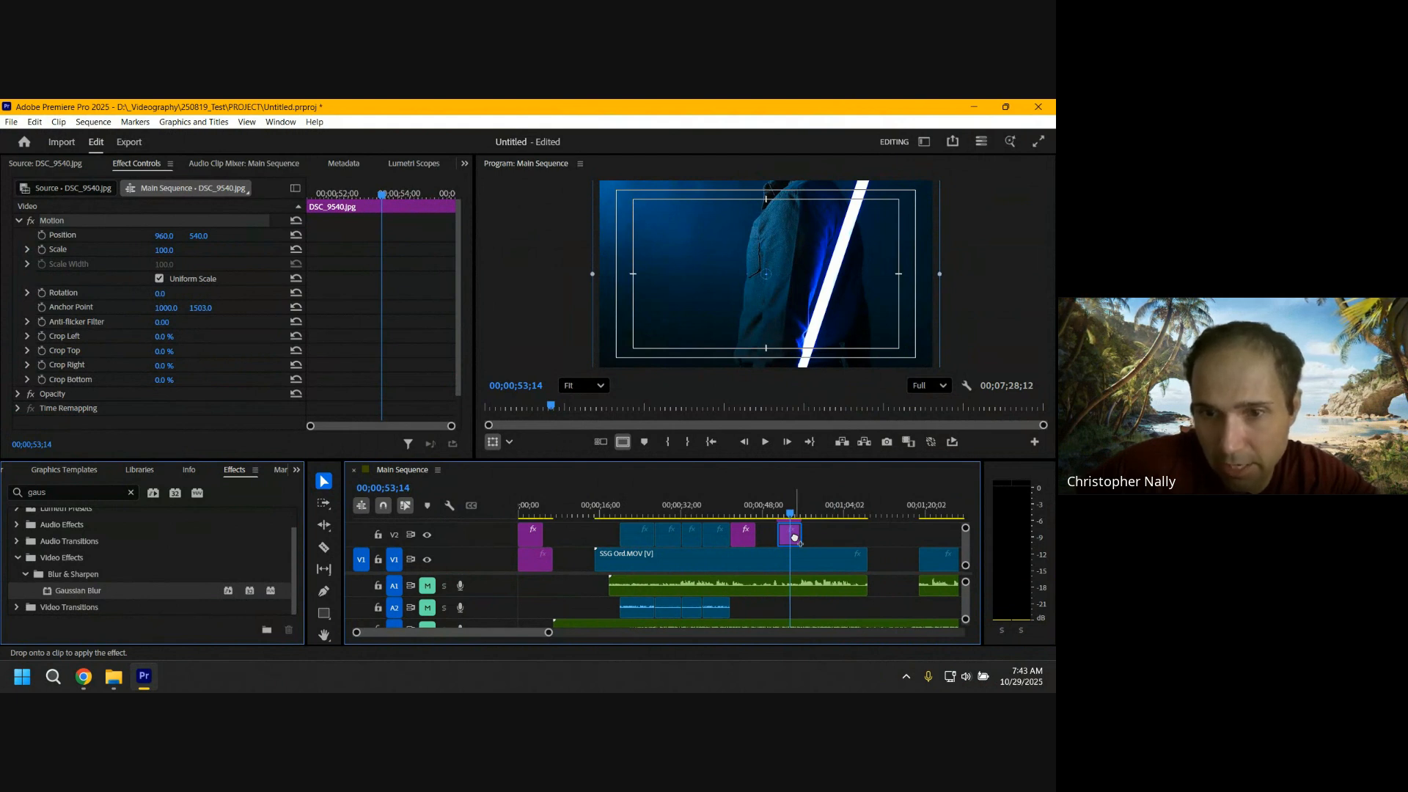
pyautogui.moveTo(794, 538); pyautogui.dragTo(792, 536)
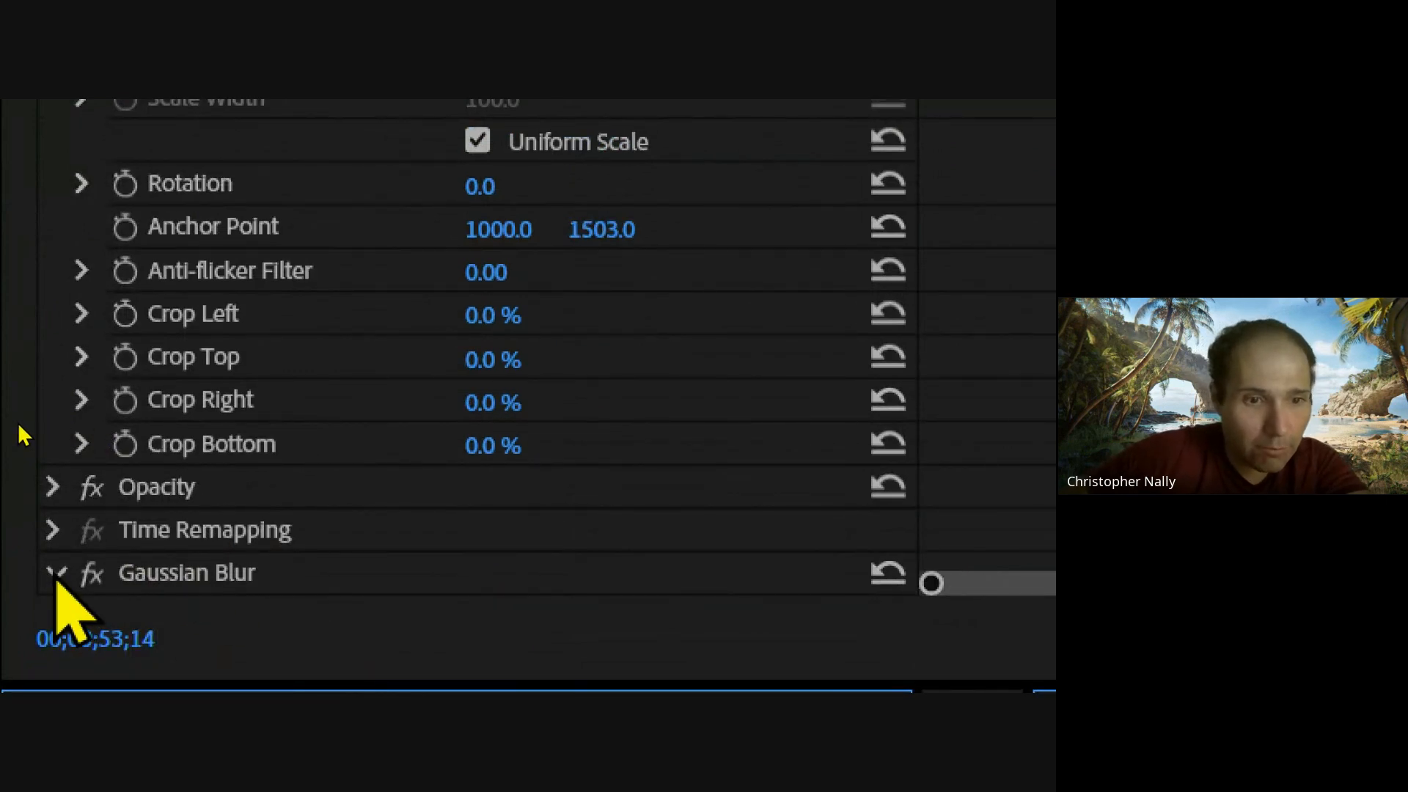
# Step: Expand the Gaussian Blur settings of the V2 photo and set Blurriness to 60
pyautogui.click(56, 572)
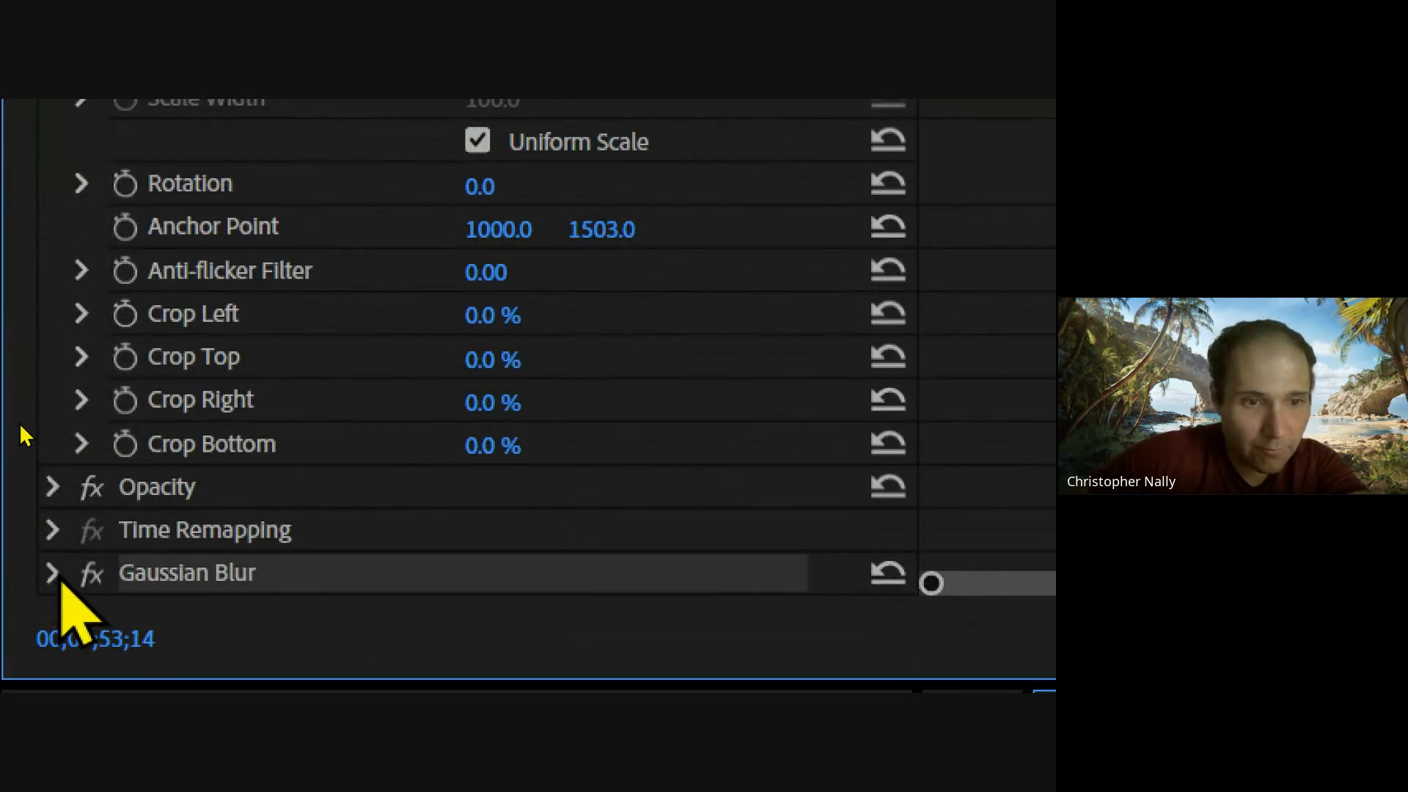
pyautogui.click(53, 573)
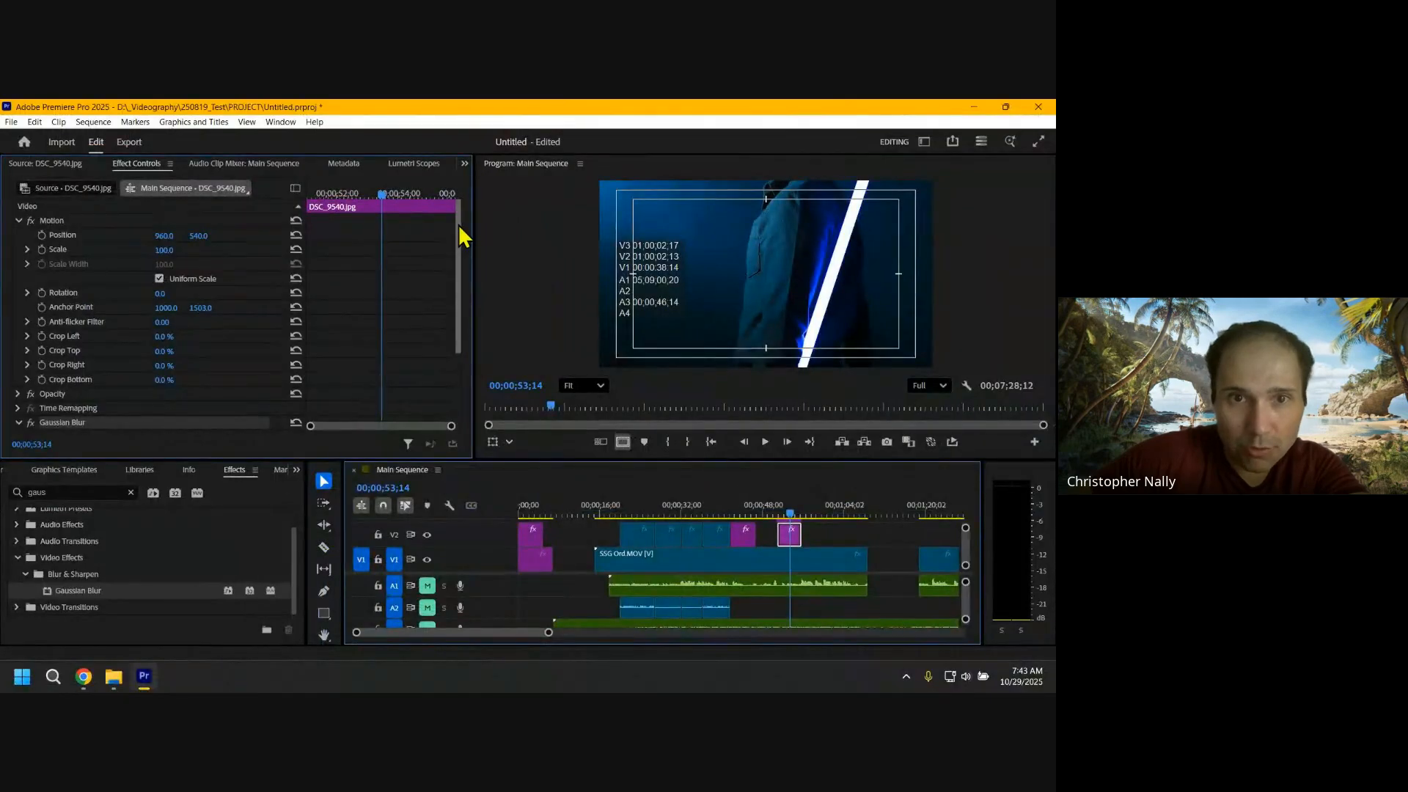
pyautogui.moveTo(460, 254); pyautogui.dragTo(459, 314)
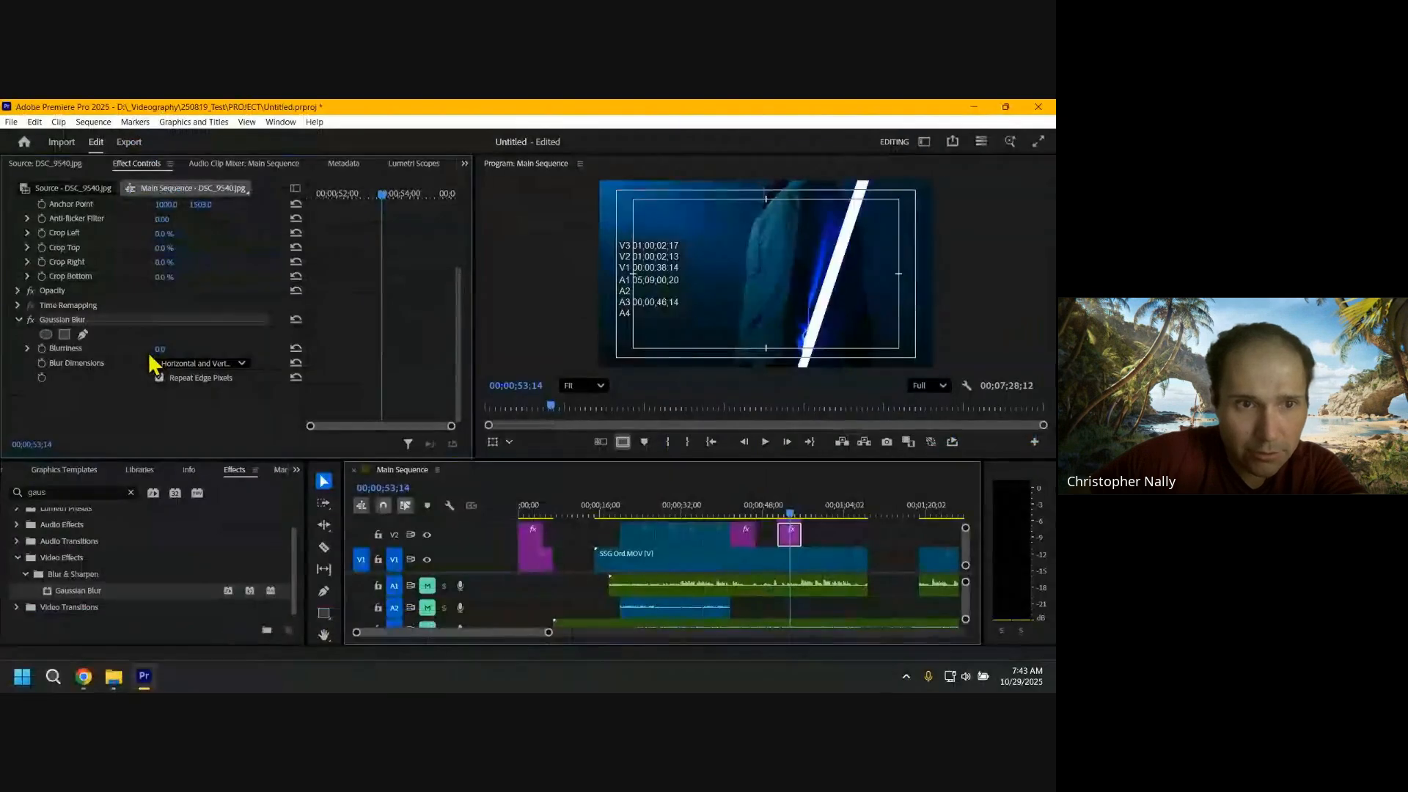
pyautogui.moveTo(160, 349); pyautogui.dragTo(174, 350)
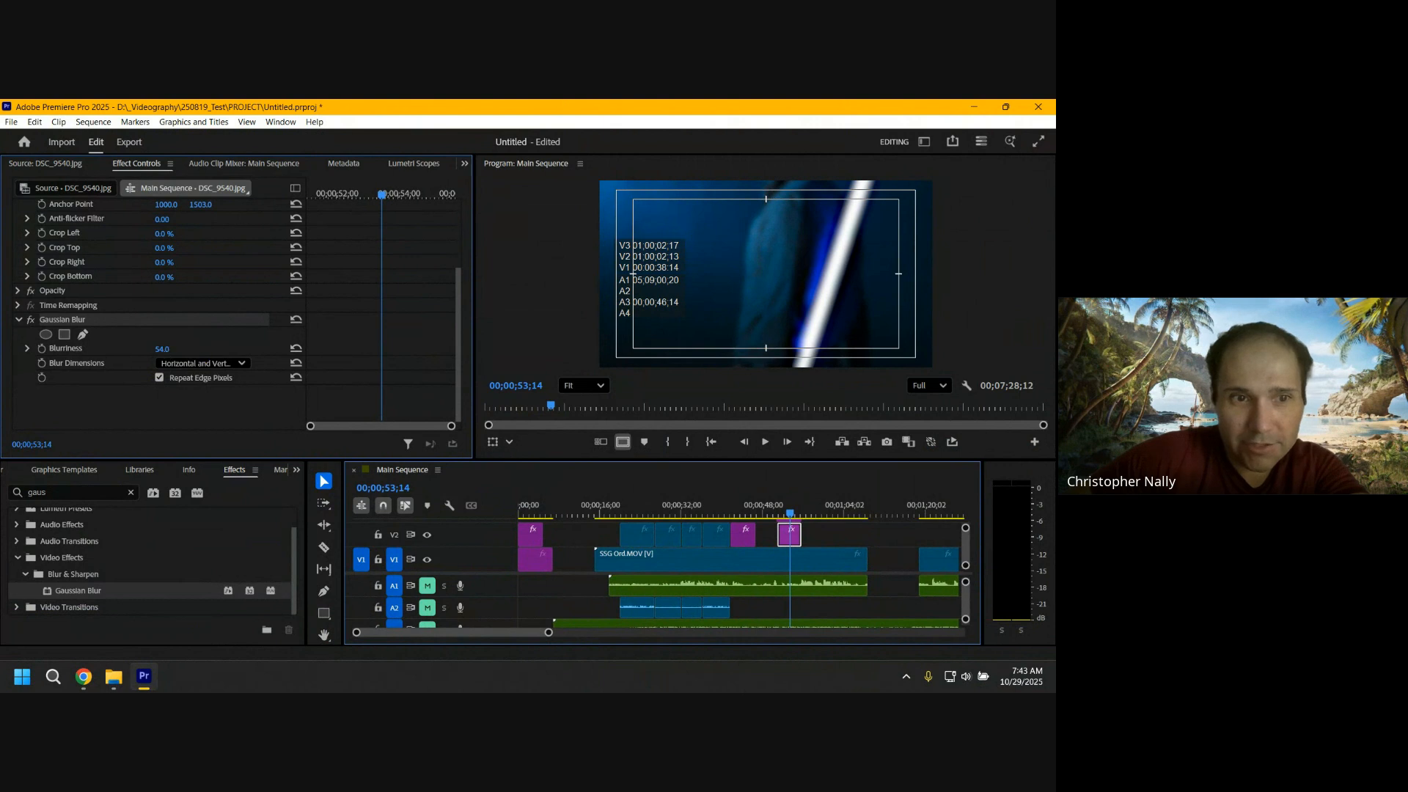
pyautogui.click(173, 349)
pyautogui.press('Return')
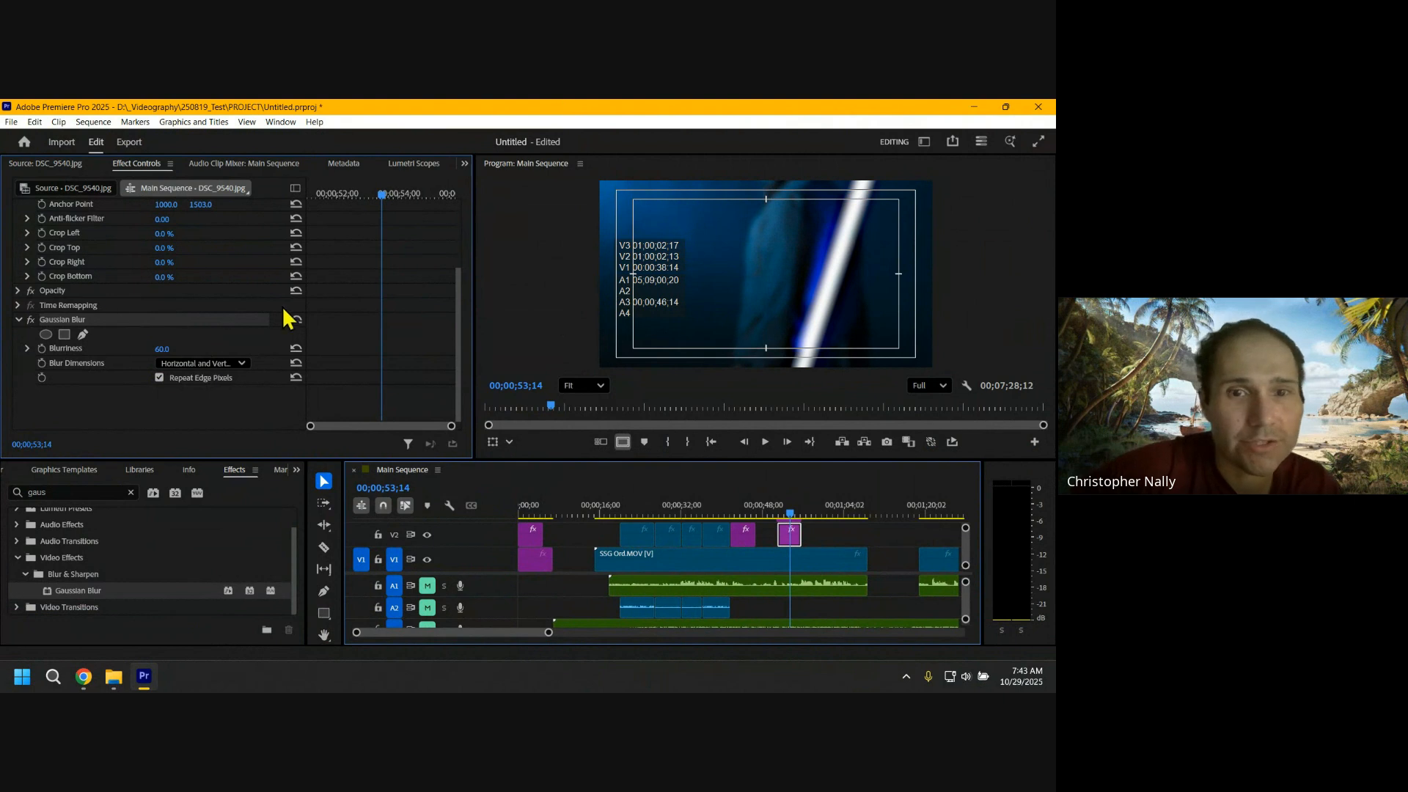
# Step: At the start of the blurred V2 photo, set its horizontal Position to 1234 and its Scale to 127
pyautogui.moveTo(382, 194); pyautogui.dragTo(336, 195)
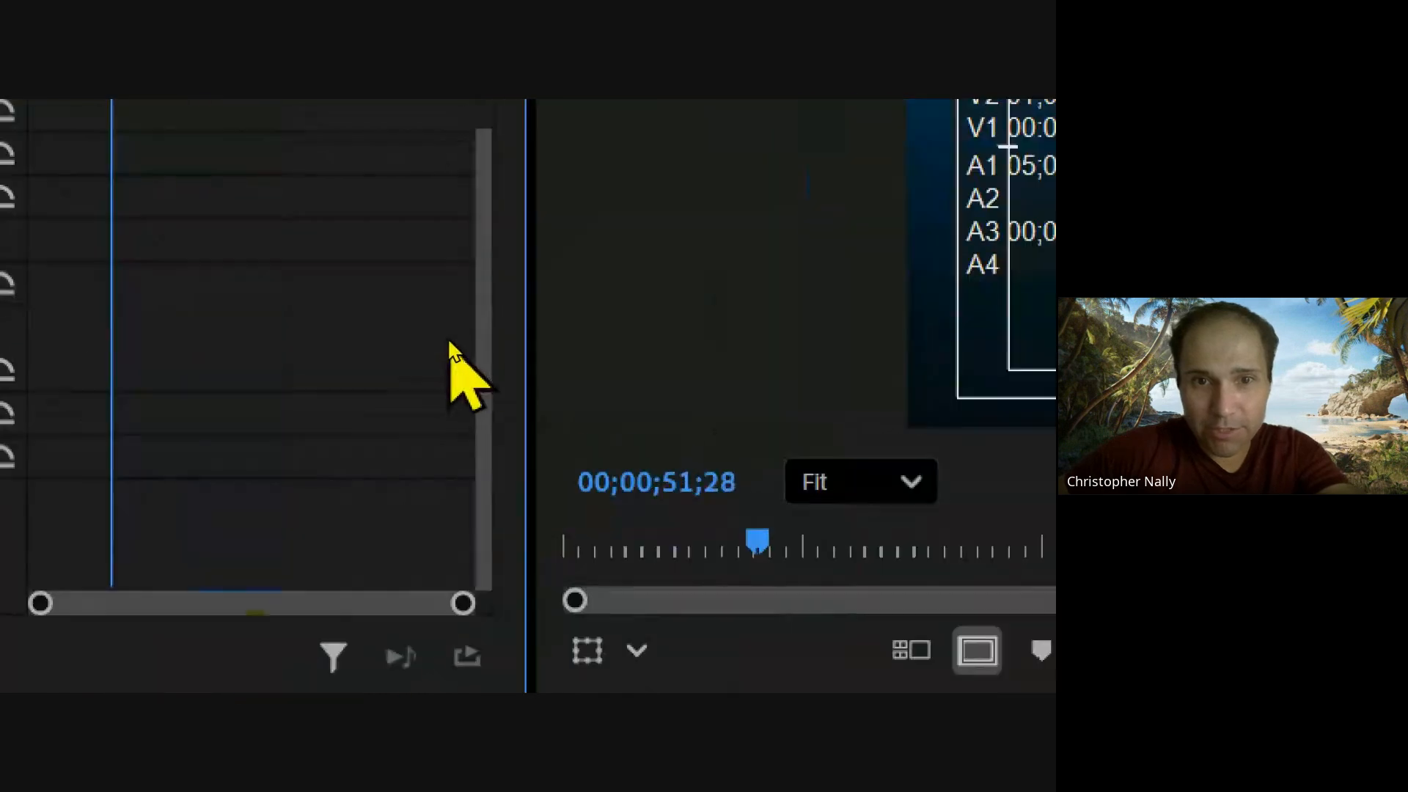
pyautogui.moveTo(459, 345); pyautogui.dragTo(458, 214)
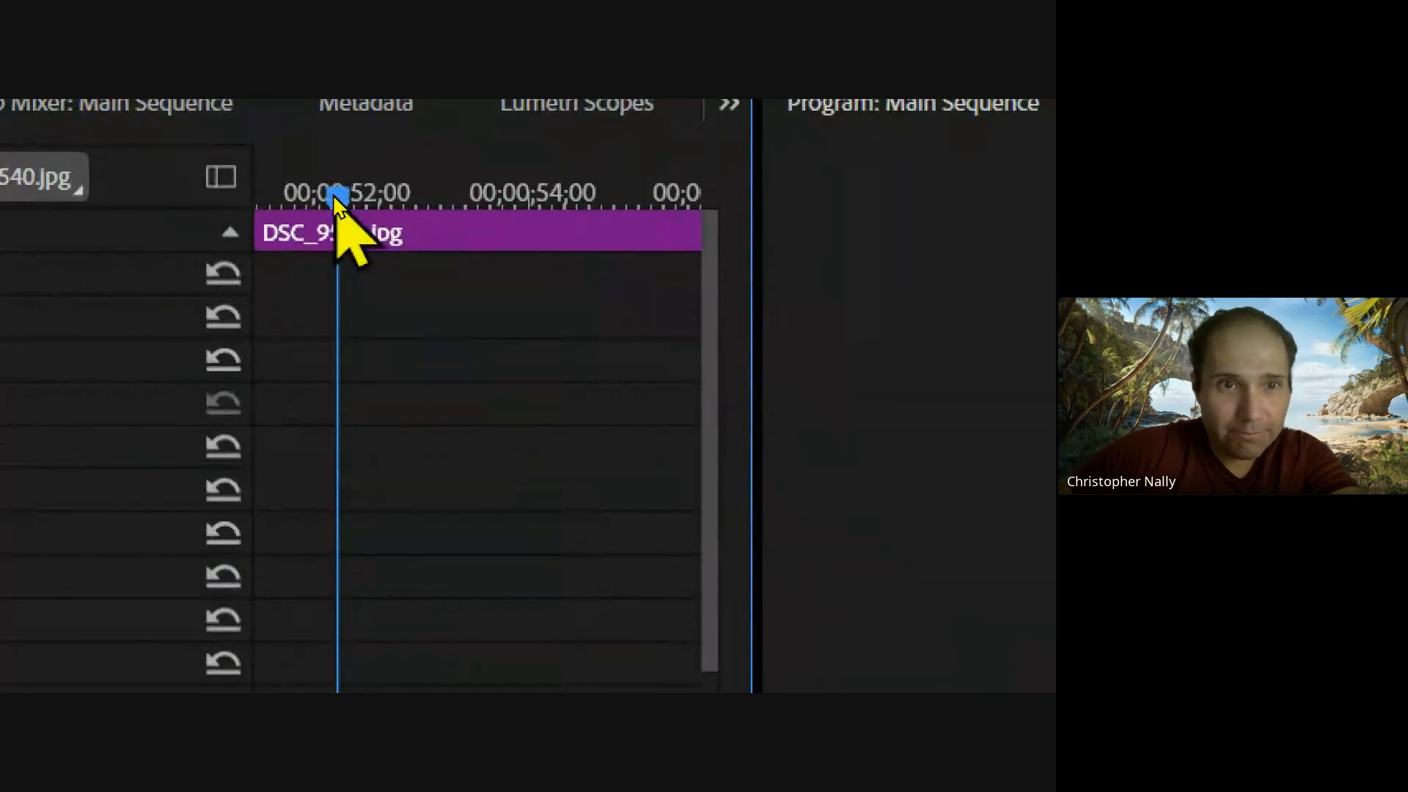
pyautogui.moveTo(337, 196); pyautogui.dragTo(257, 199)
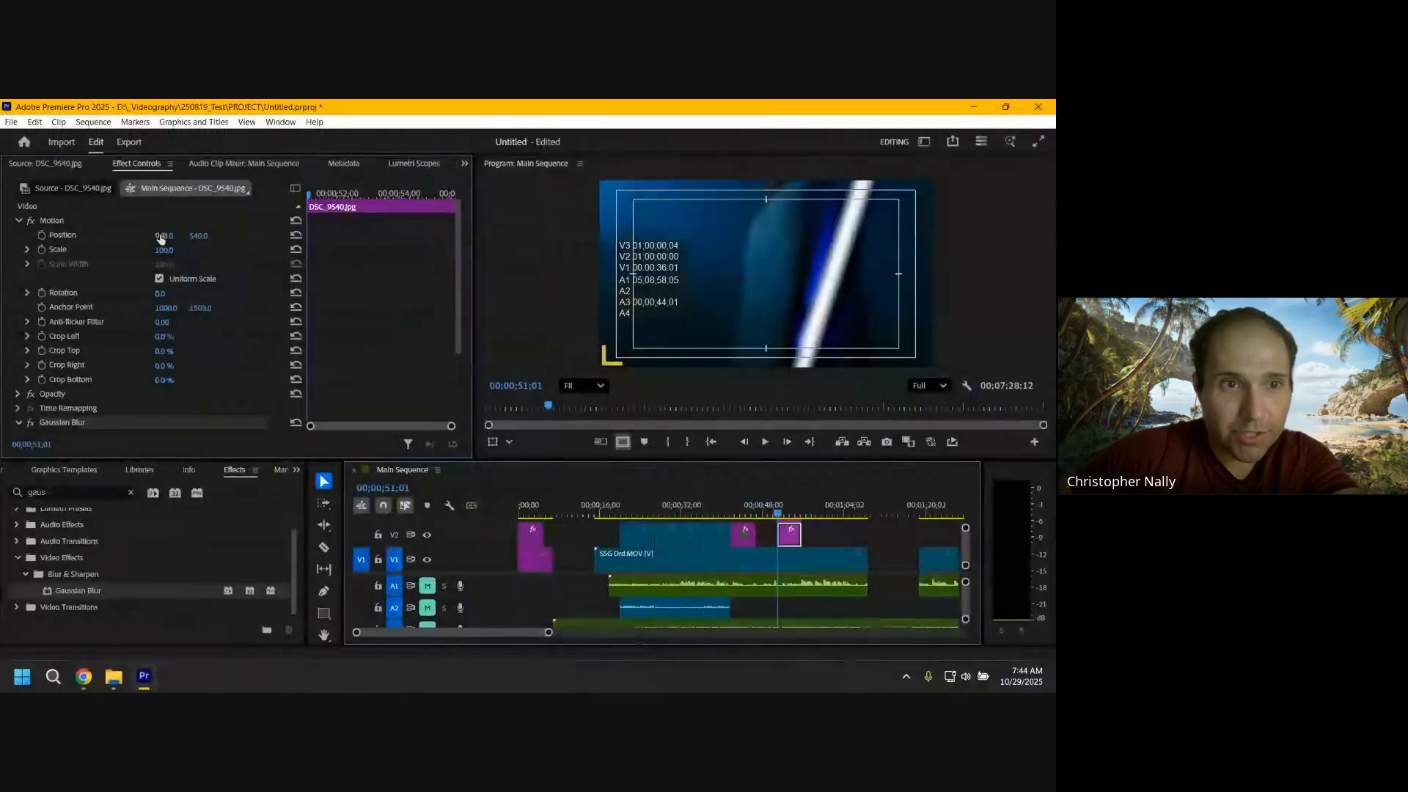
pyautogui.moveTo(164, 235); pyautogui.dragTo(365, 236)
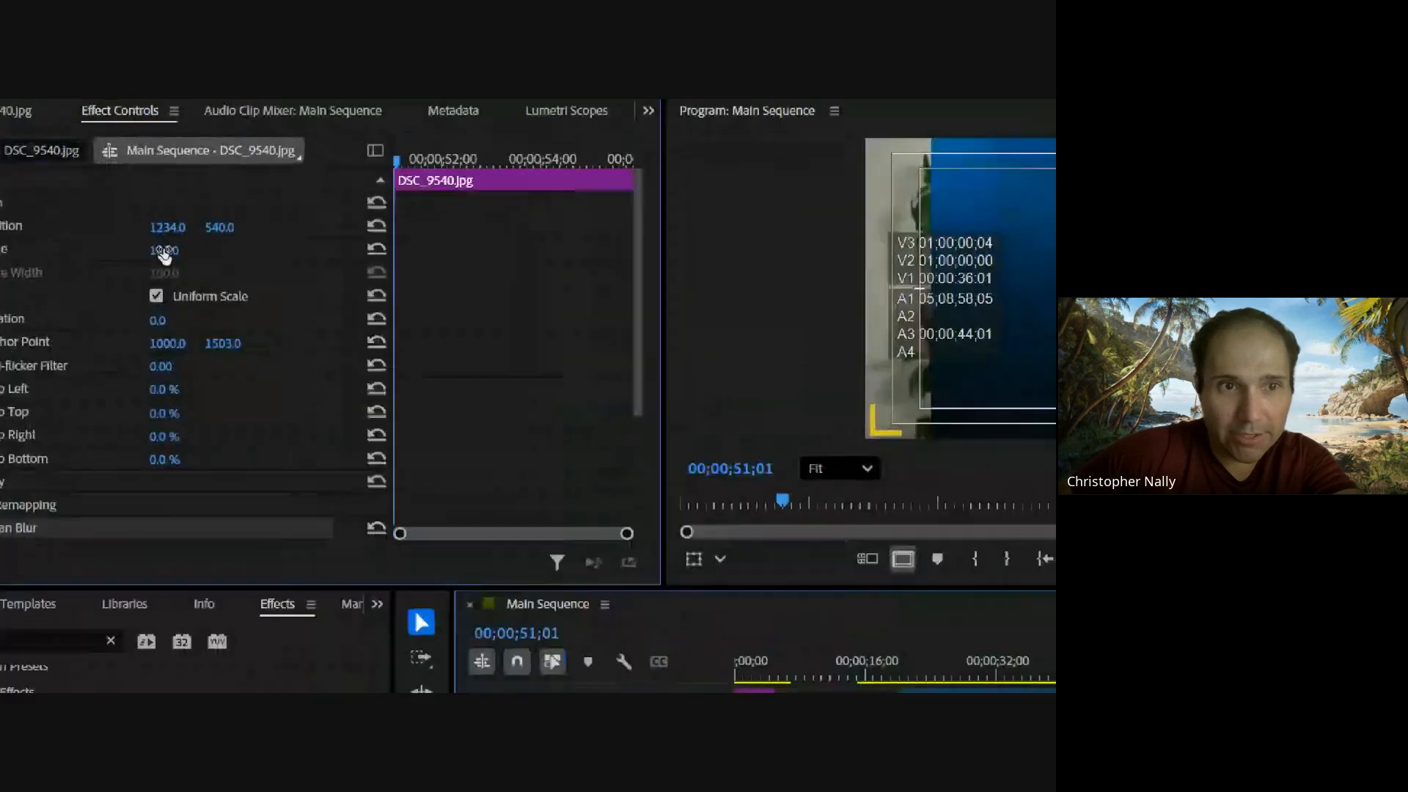
pyautogui.moveTo(163, 254); pyautogui.dragTo(199, 258)
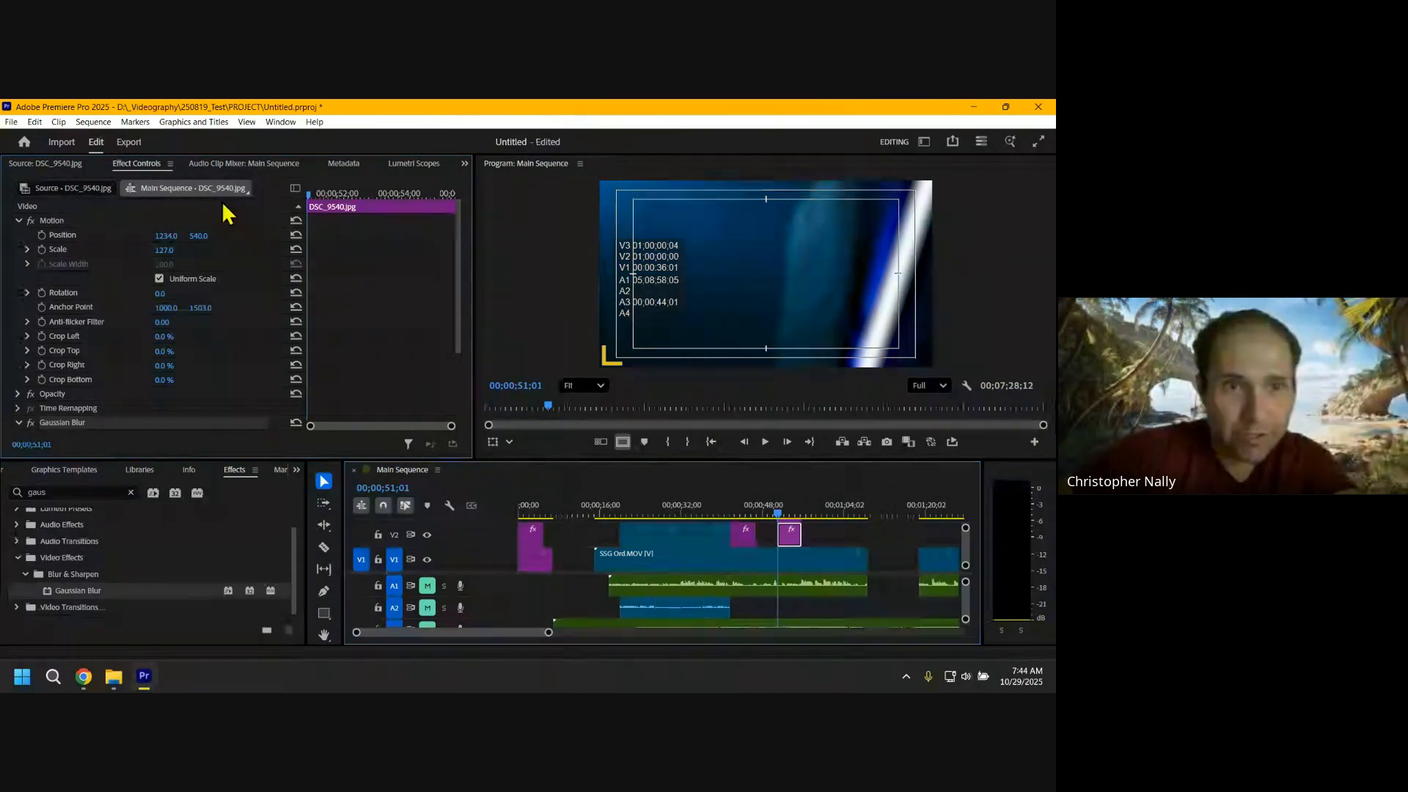
# Step: Animate the blurred photo's Position with a keyframe at the clip's start and one at its end with horizontal Position 1025
pyautogui.click(42, 235)
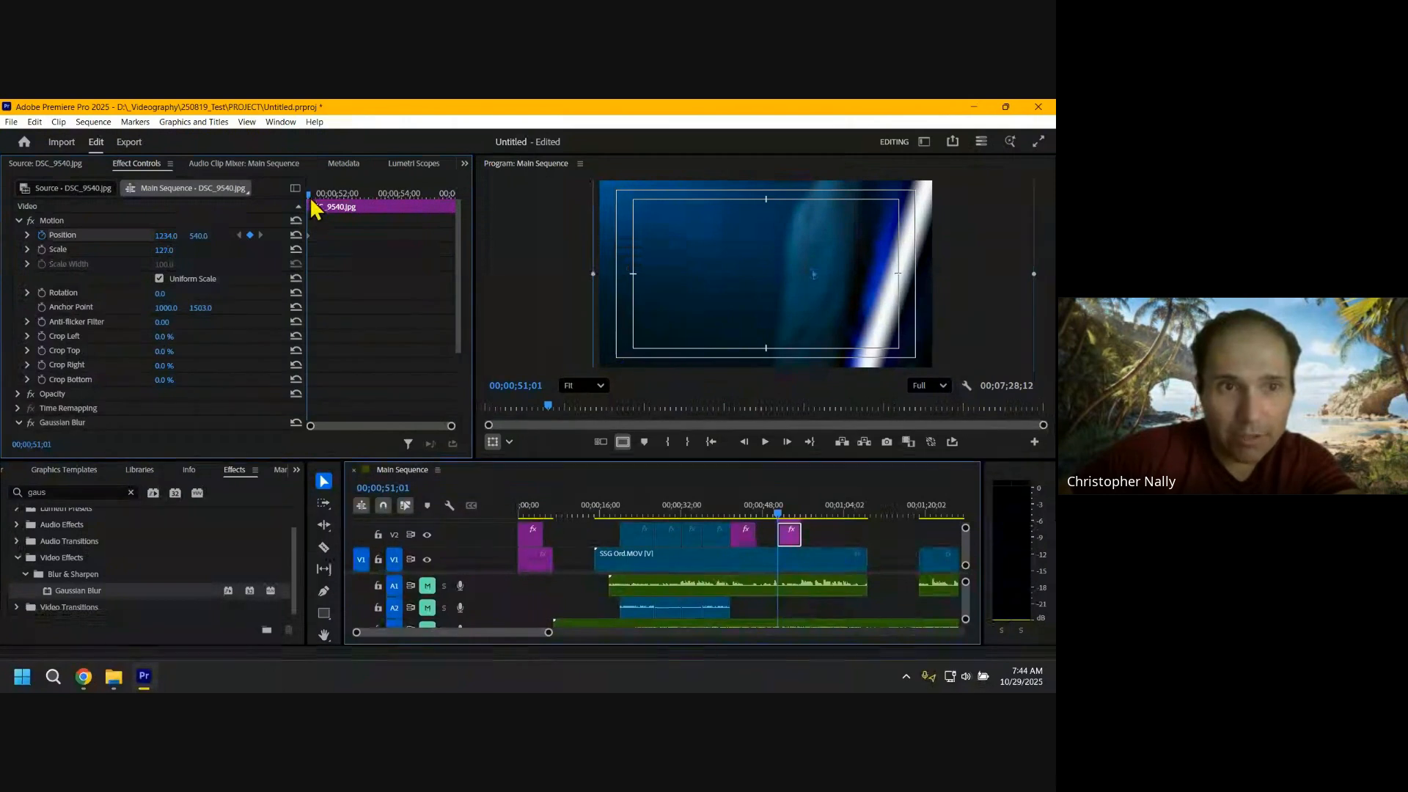
pyautogui.click(340, 194)
pyautogui.click(342, 193)
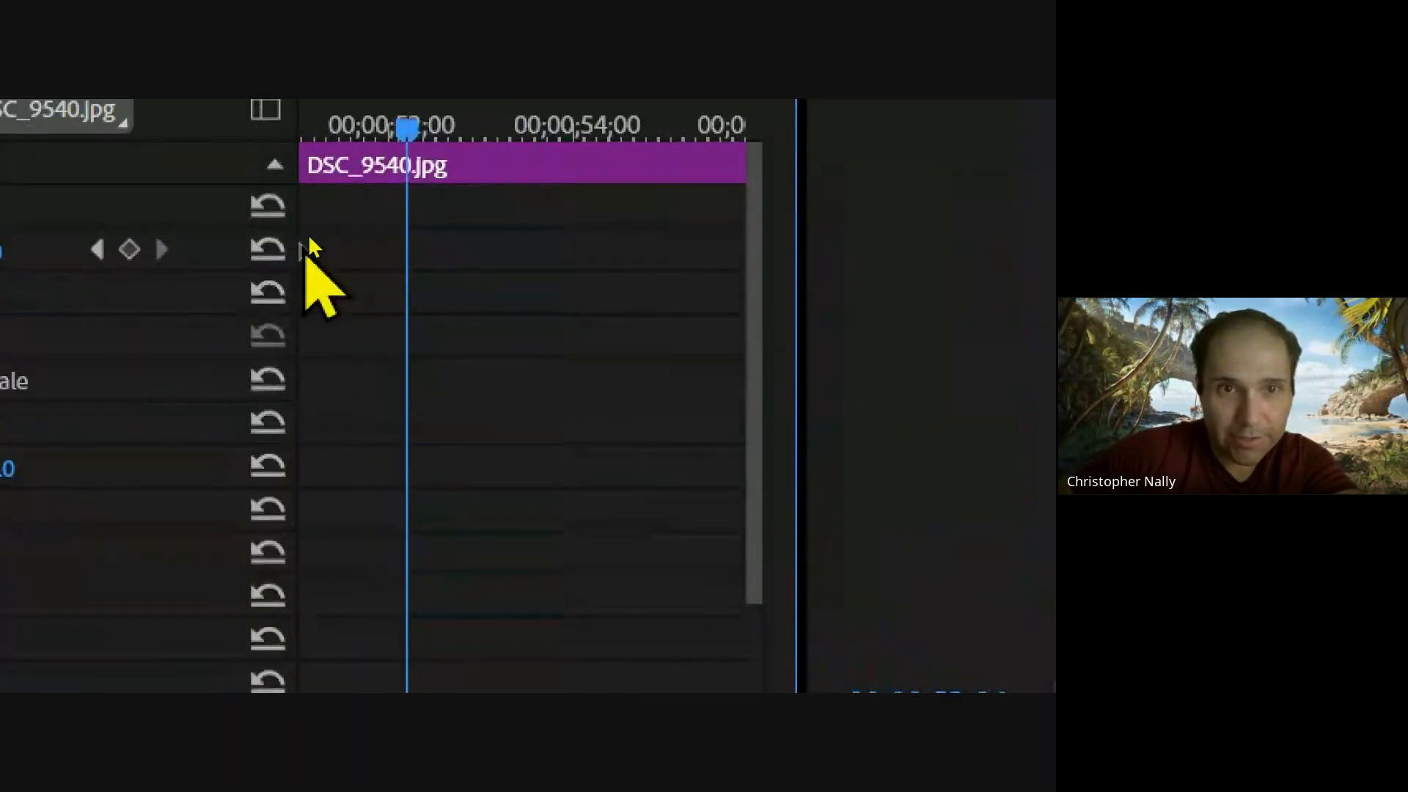
pyautogui.moveTo(343, 195); pyautogui.dragTo(366, 198)
pyautogui.moveTo(481, 197); pyautogui.dragTo(726, 242)
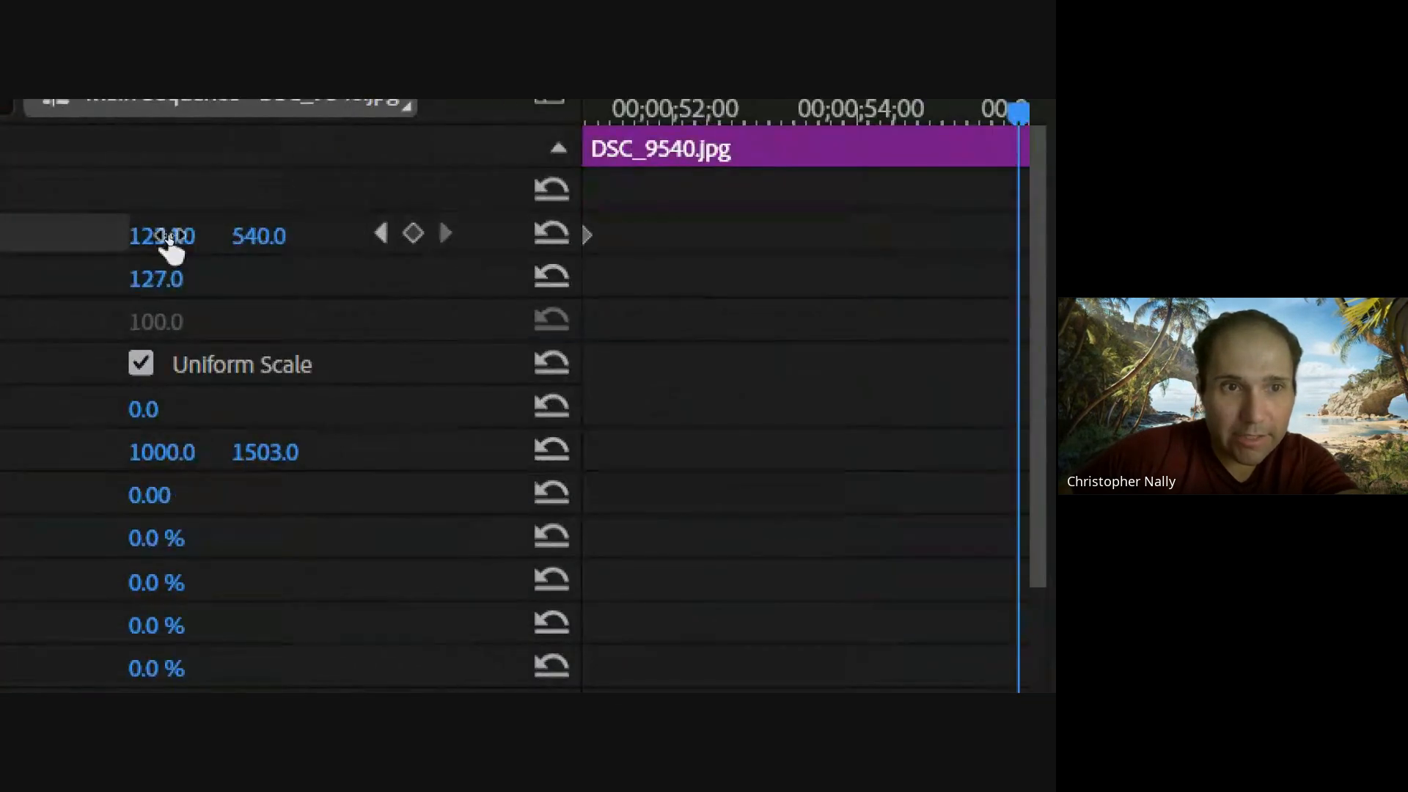
pyautogui.moveTo(170, 236); pyautogui.dragTo(59, 236)
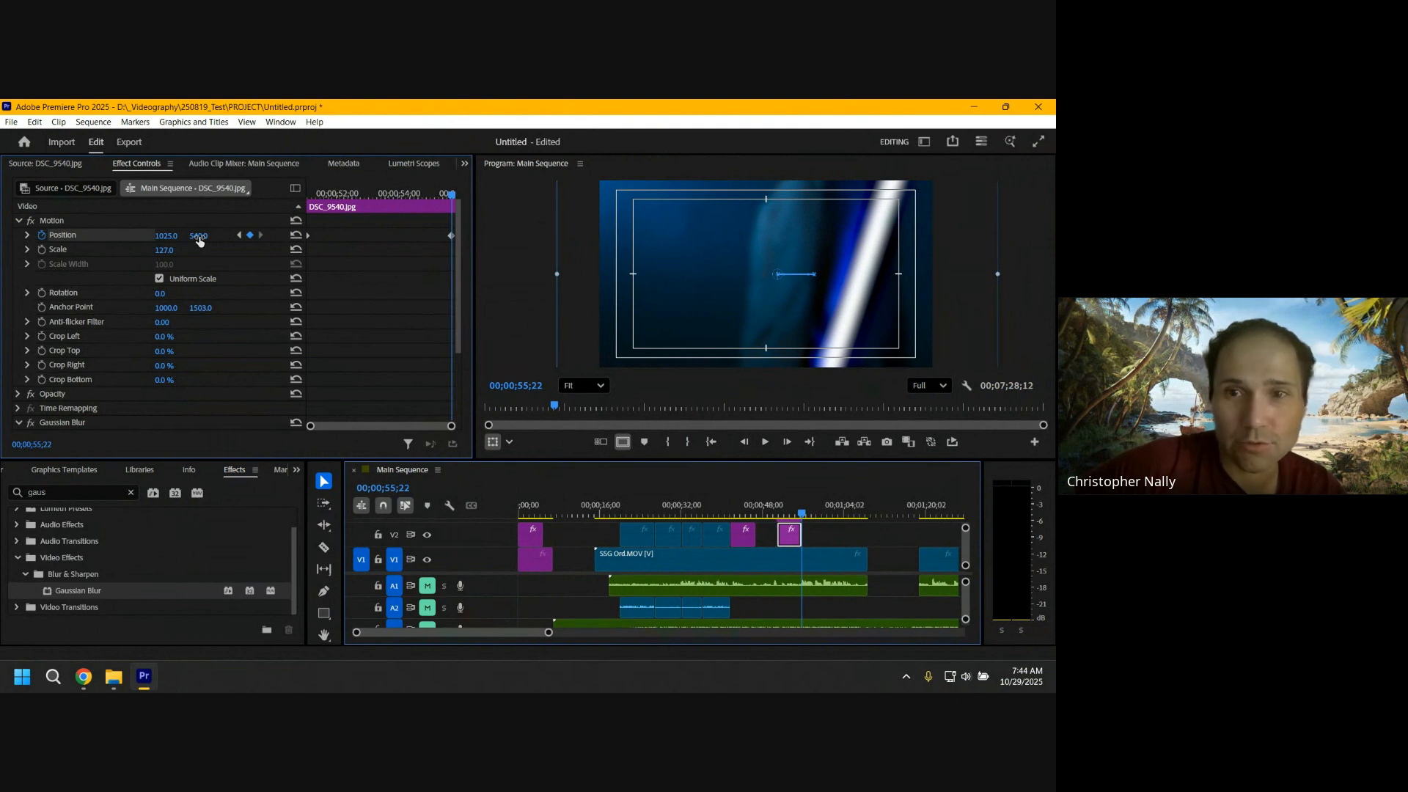
# Step: Increase the vertical Position at the blurred V2 photo's end keyframe so it drifts diagonally, and play the move back
pyautogui.moveTo(198, 235); pyautogui.dragTo(355, 235)
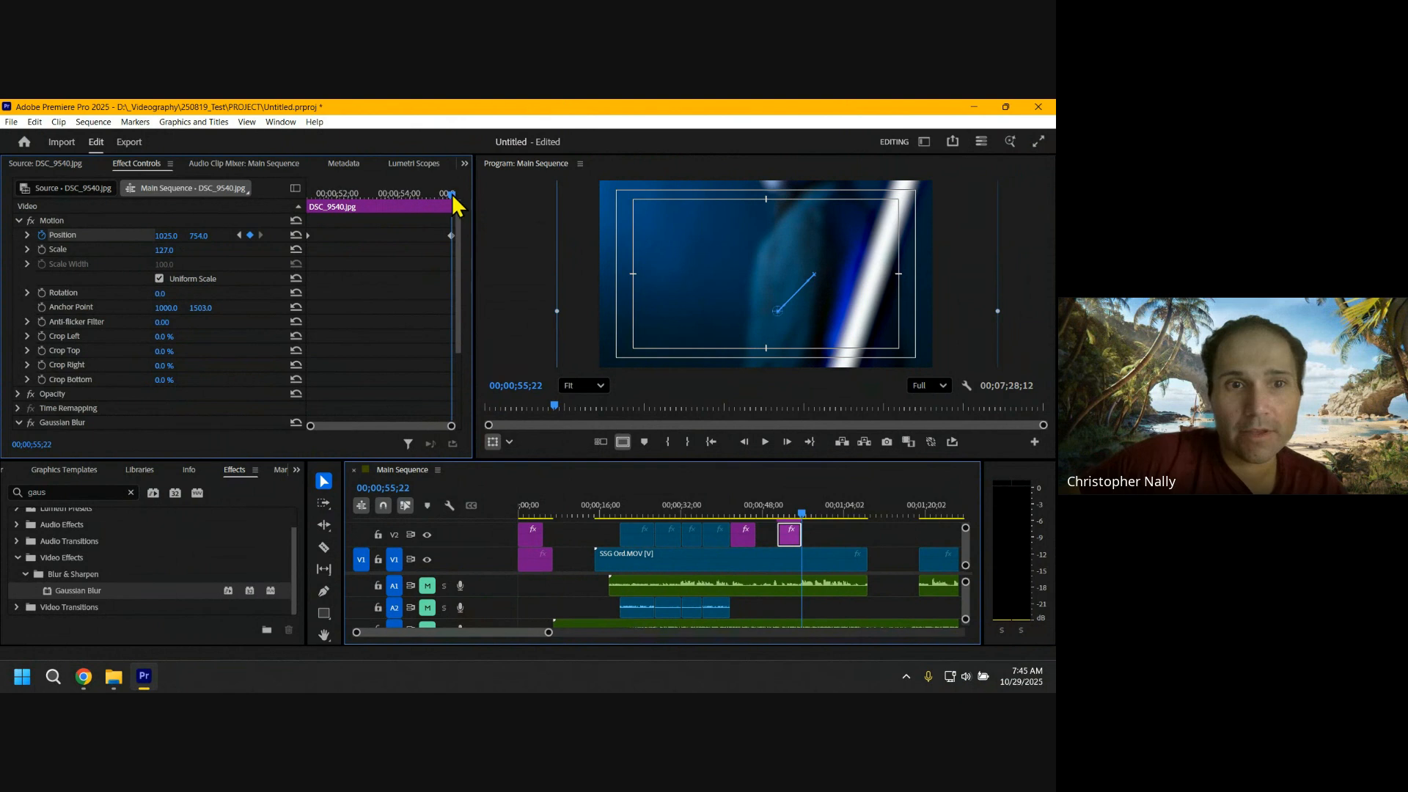
pyautogui.moveTo(450, 194)
pyautogui.mouseDown()
pyautogui.moveTo(301, 233)
pyautogui.moveTo(448, 211)
pyautogui.moveTo(315, 252)
pyautogui.moveTo(444, 211)
pyautogui.mouseUp()
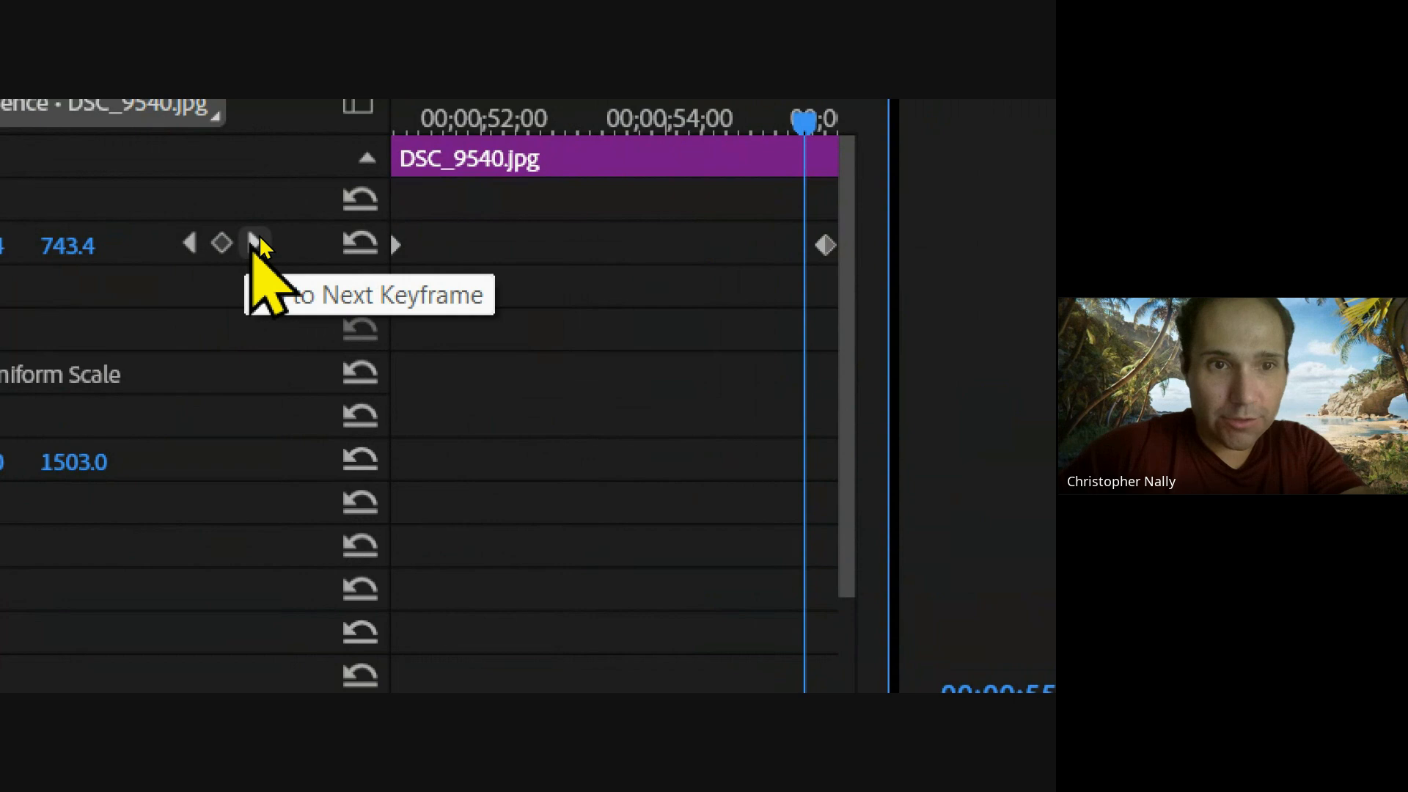
pyautogui.click(256, 242)
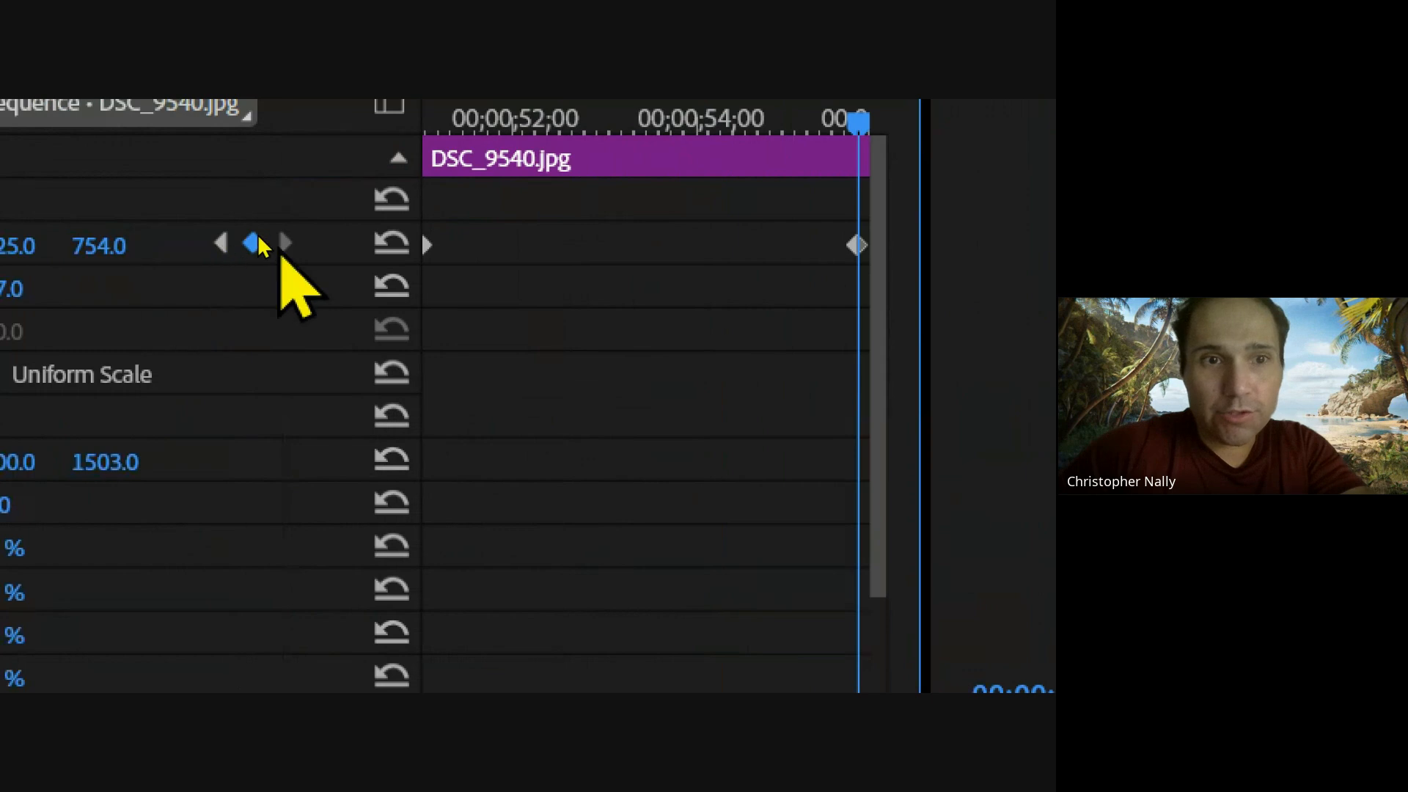
pyautogui.click(222, 244)
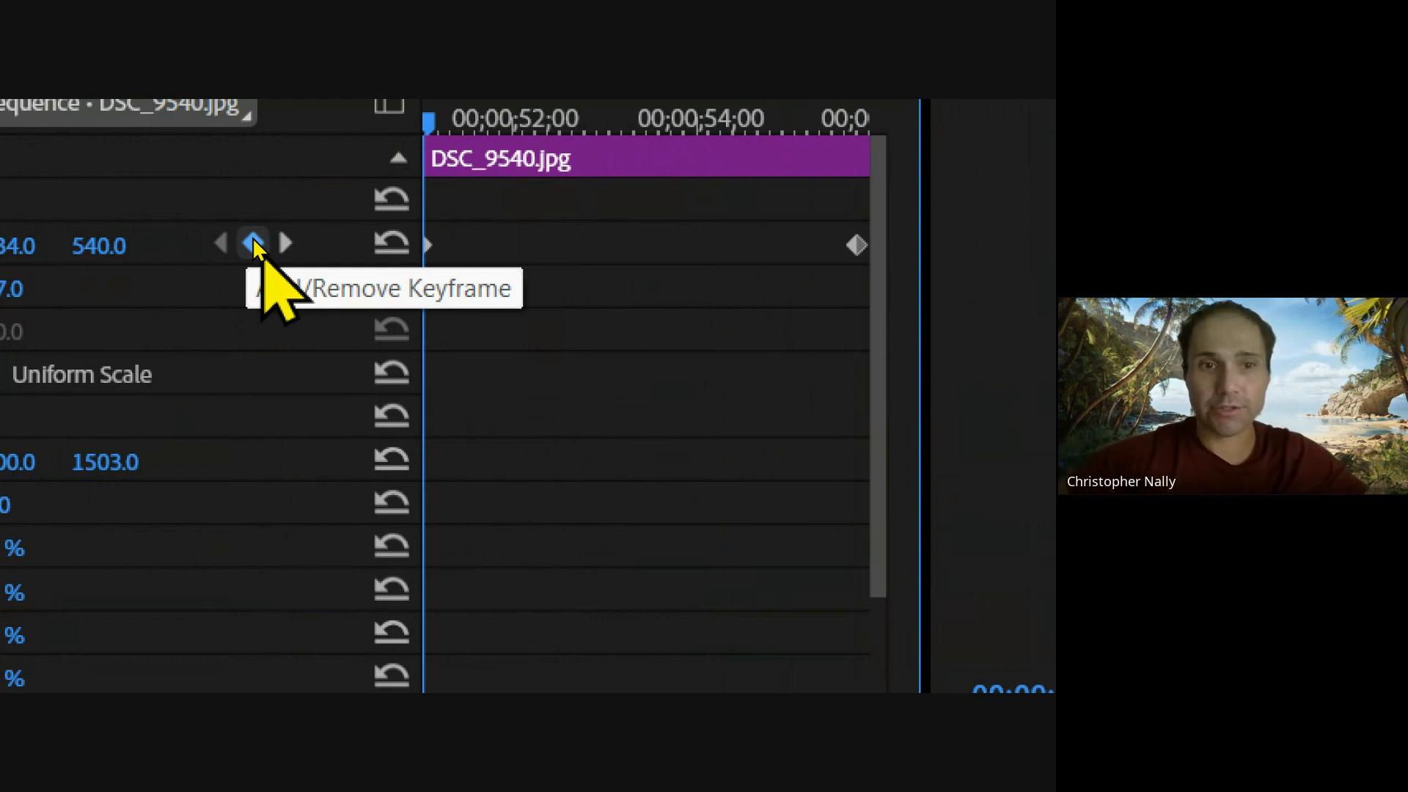
pyautogui.click(286, 243)
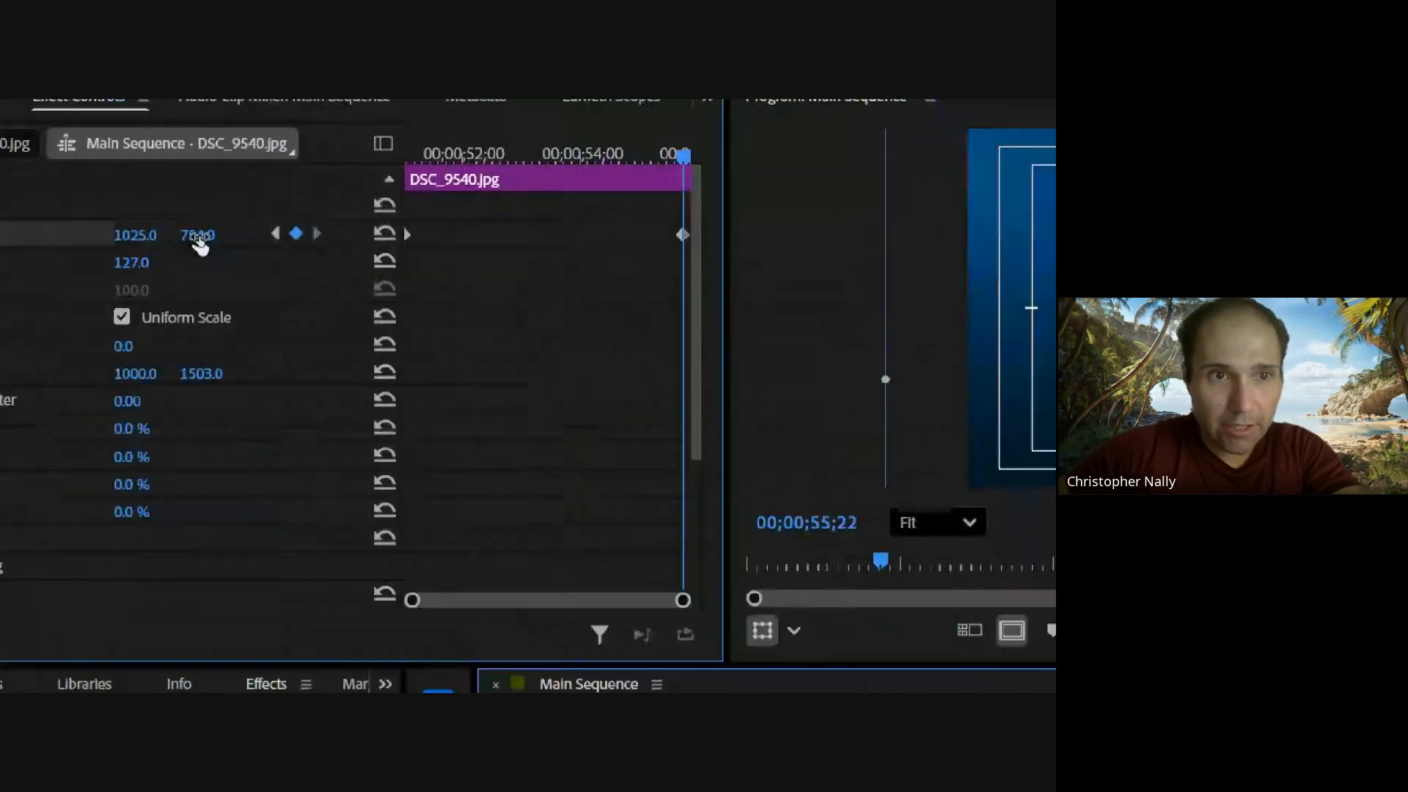
pyautogui.moveTo(198, 236); pyautogui.dragTo(471, 237)
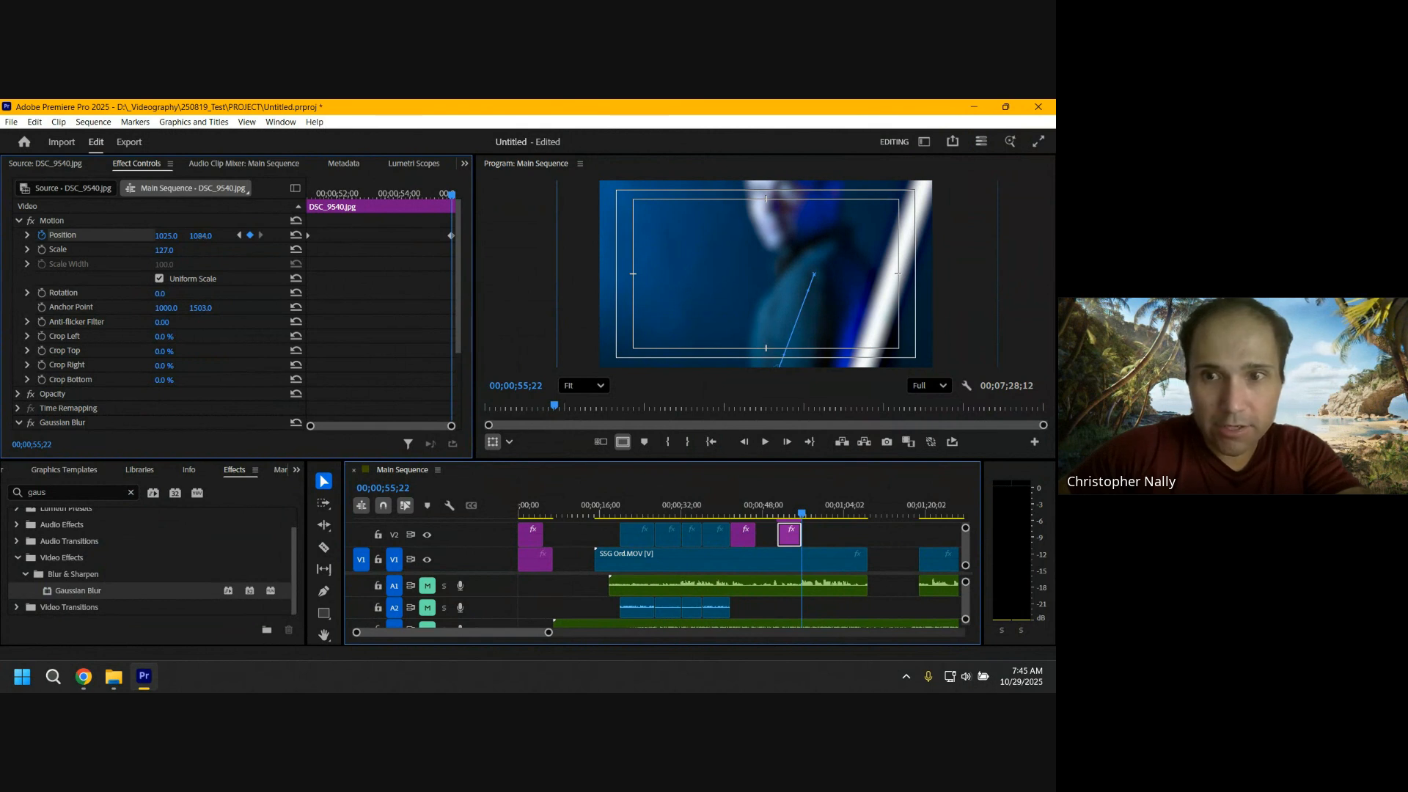
pyautogui.moveTo(463, 237); pyautogui.dragTo(299, 242)
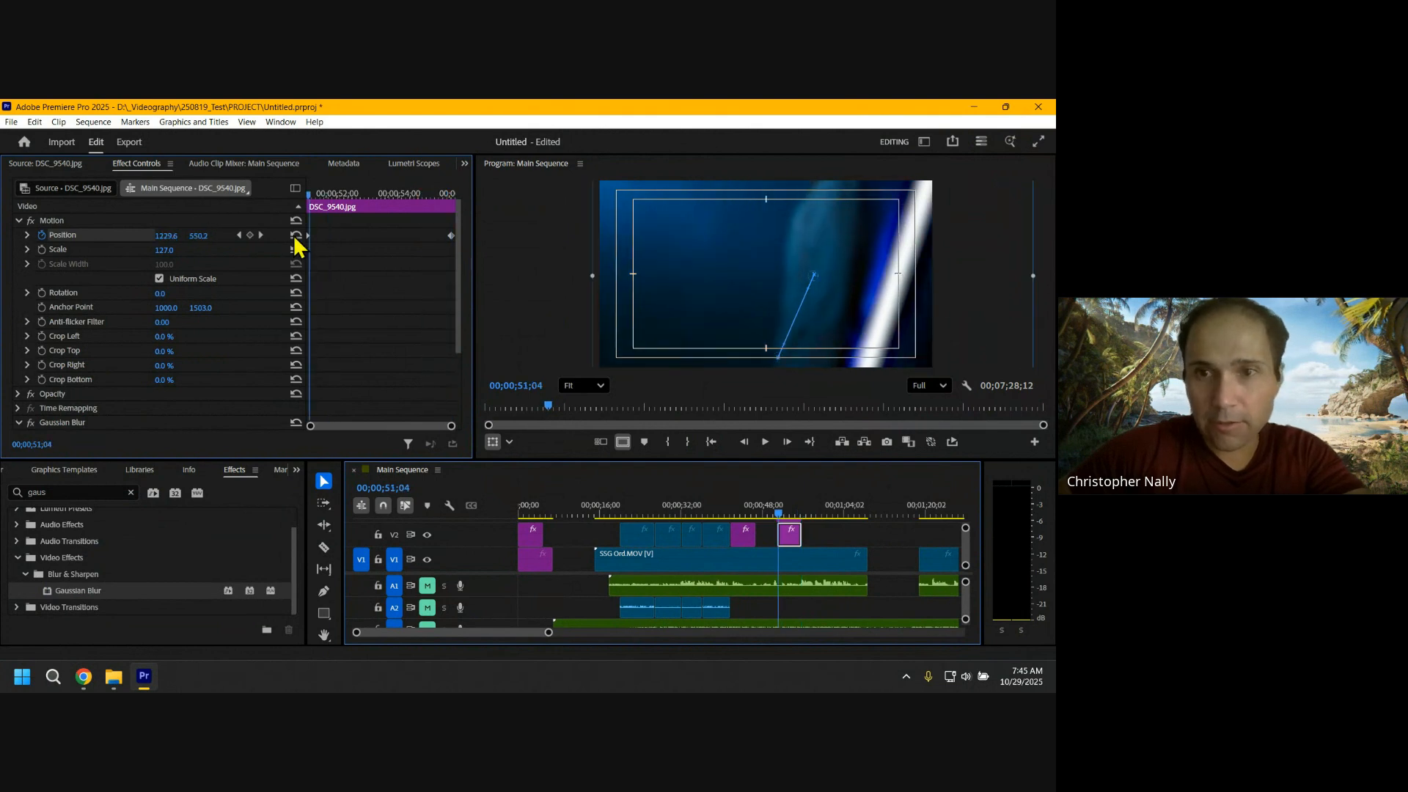
pyautogui.press('space')
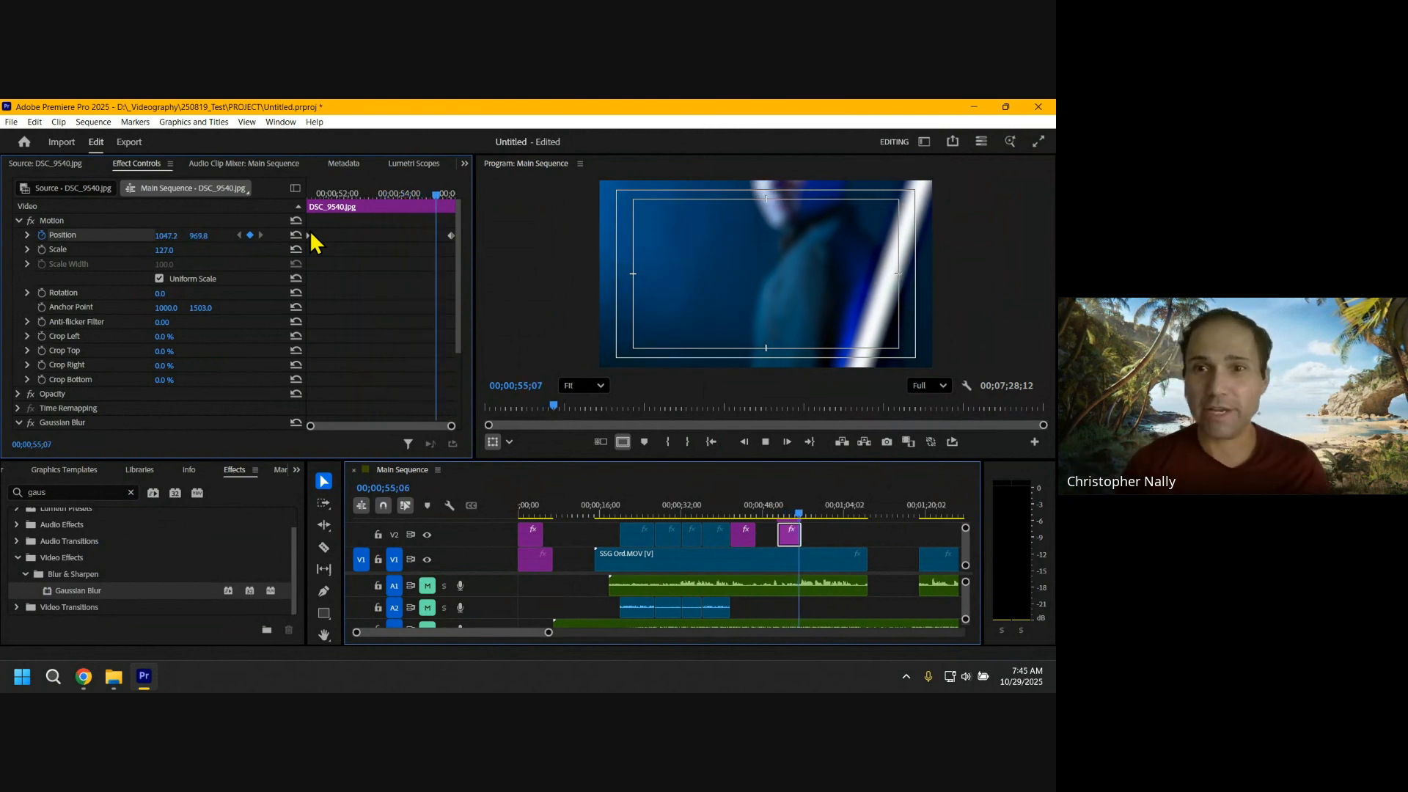
pyautogui.press('space')
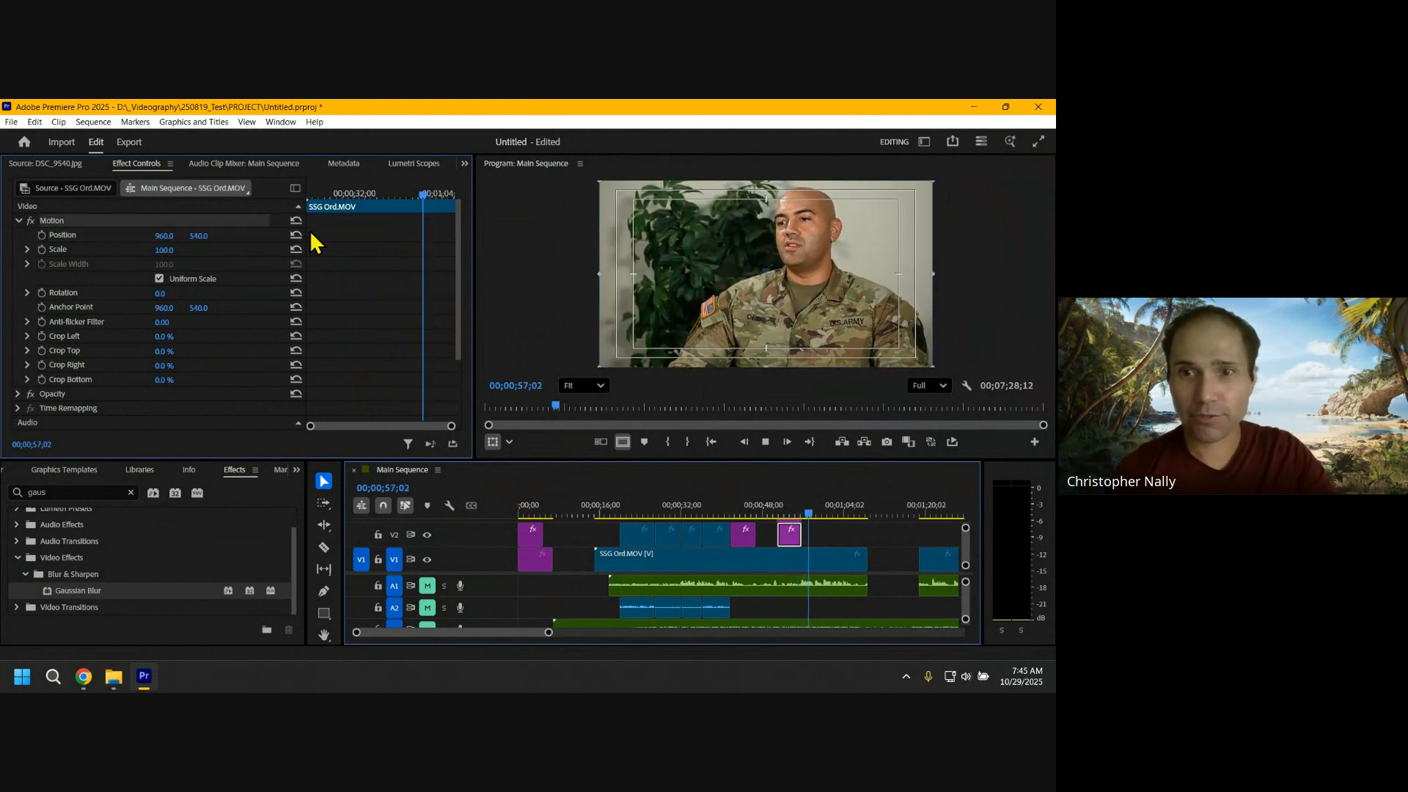
# Step: Shrink the timeline's video tracks until V3 shows, with the playhead over the stacked photo clips
pyautogui.click(860, 533)
pyautogui.press('`')
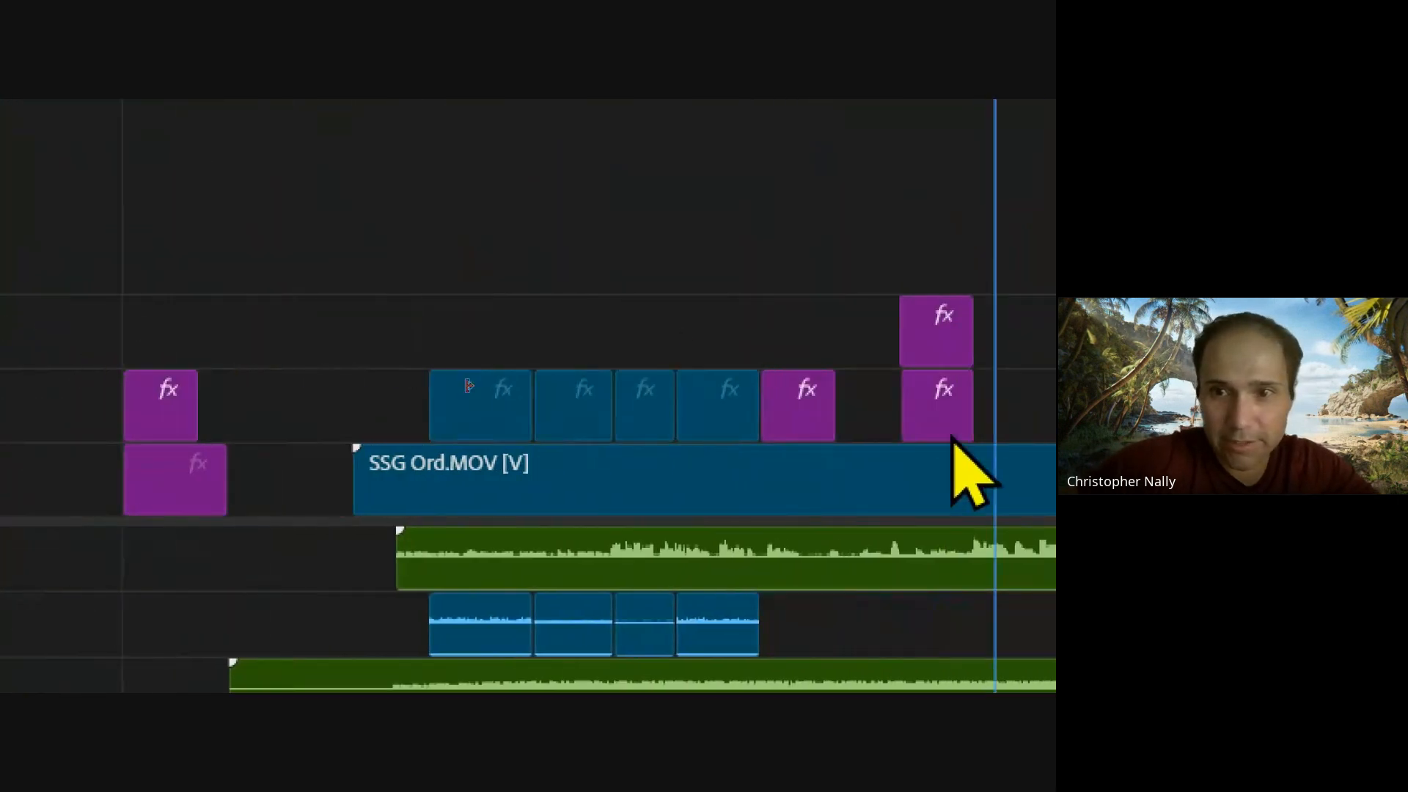
pyautogui.click(930, 356)
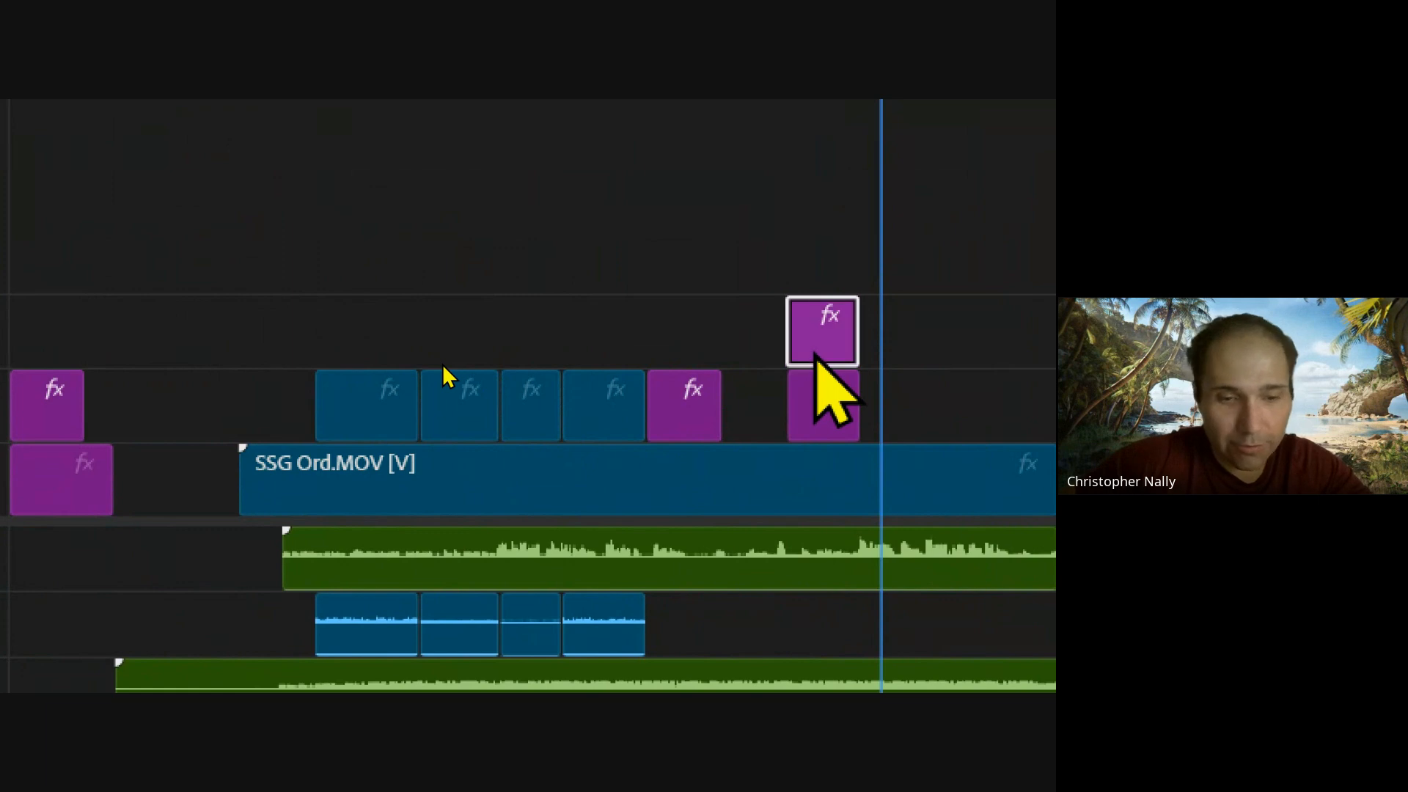
pyautogui.press('`')
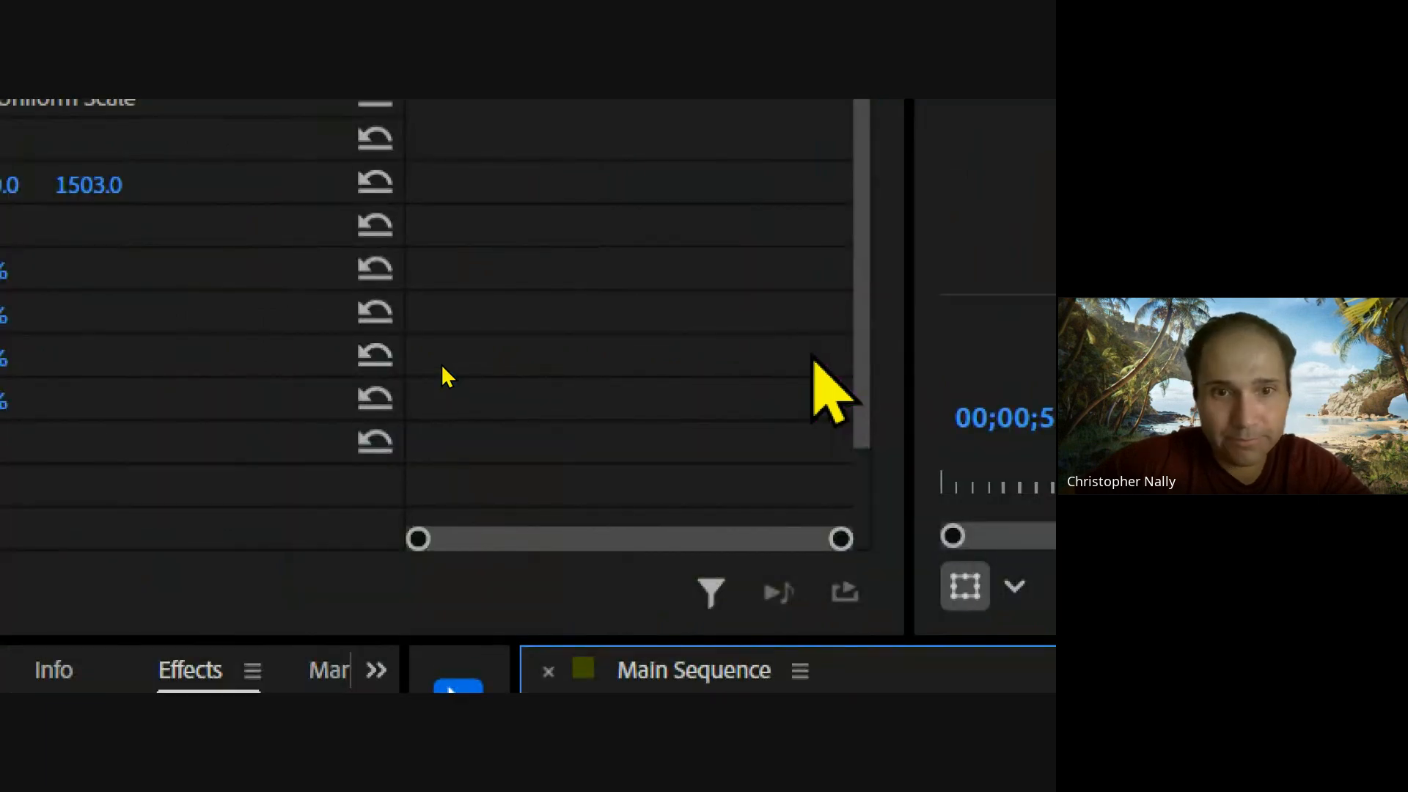
pyautogui.press('`')
pyautogui.press('`')
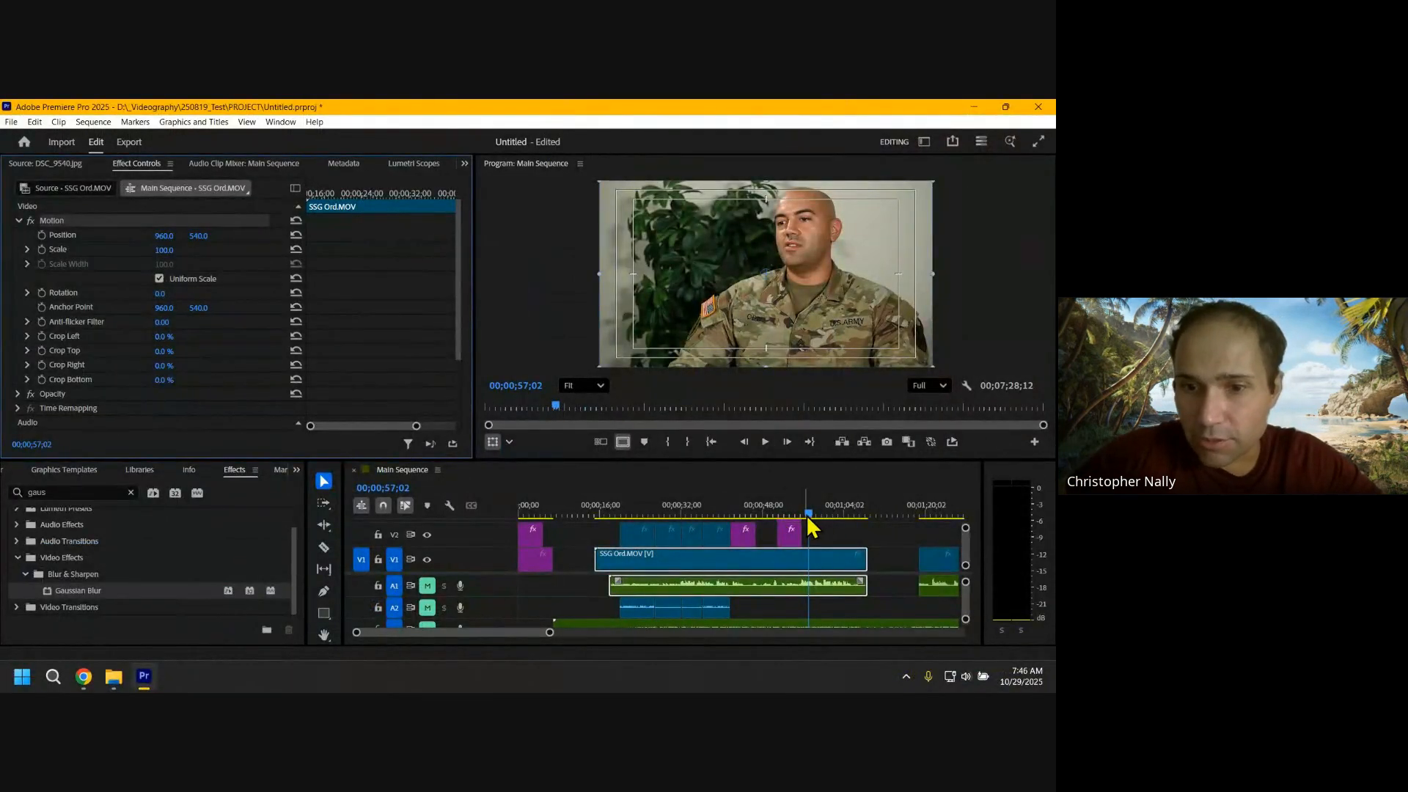
pyautogui.moveTo(808, 515); pyautogui.dragTo(791, 515)
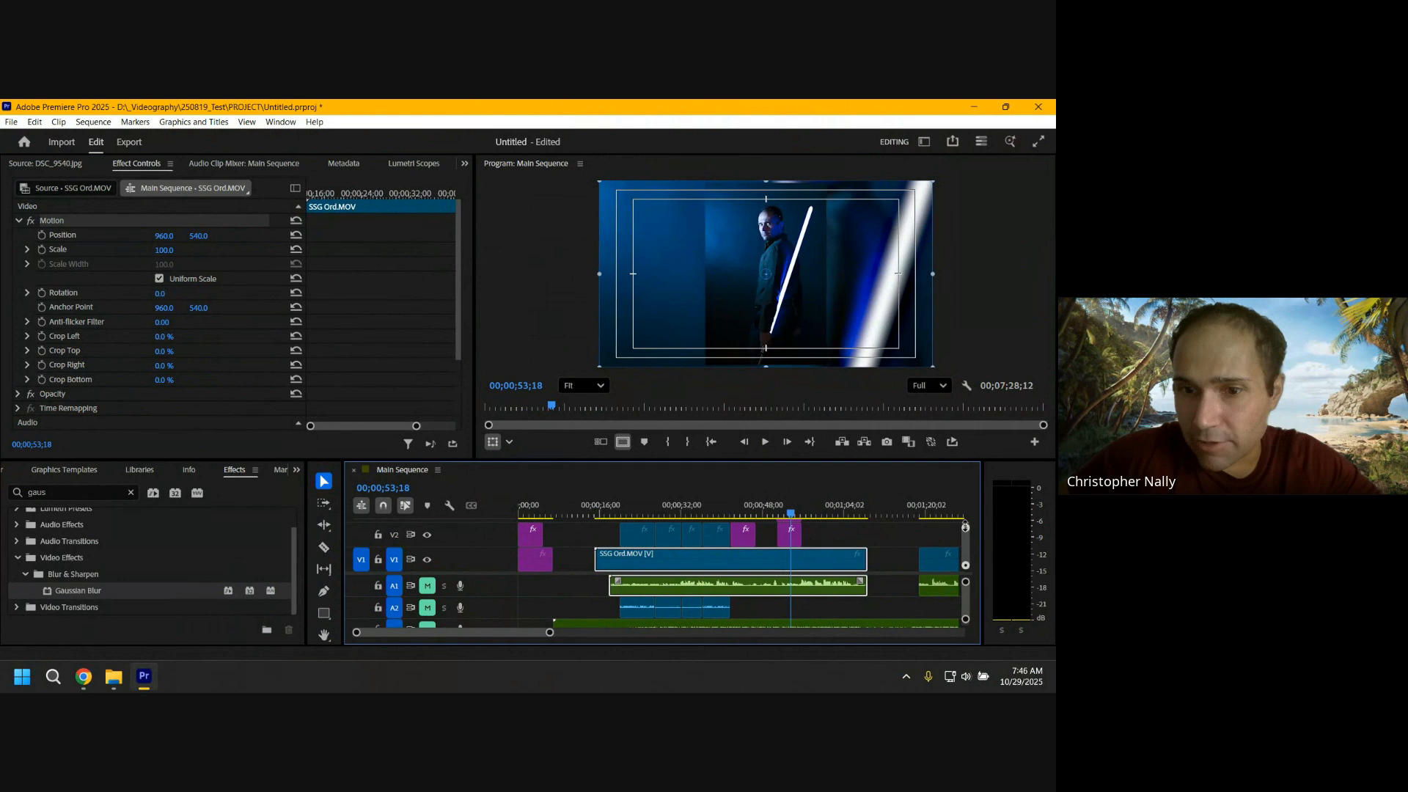
pyautogui.moveTo(965, 527); pyautogui.dragTo(964, 523)
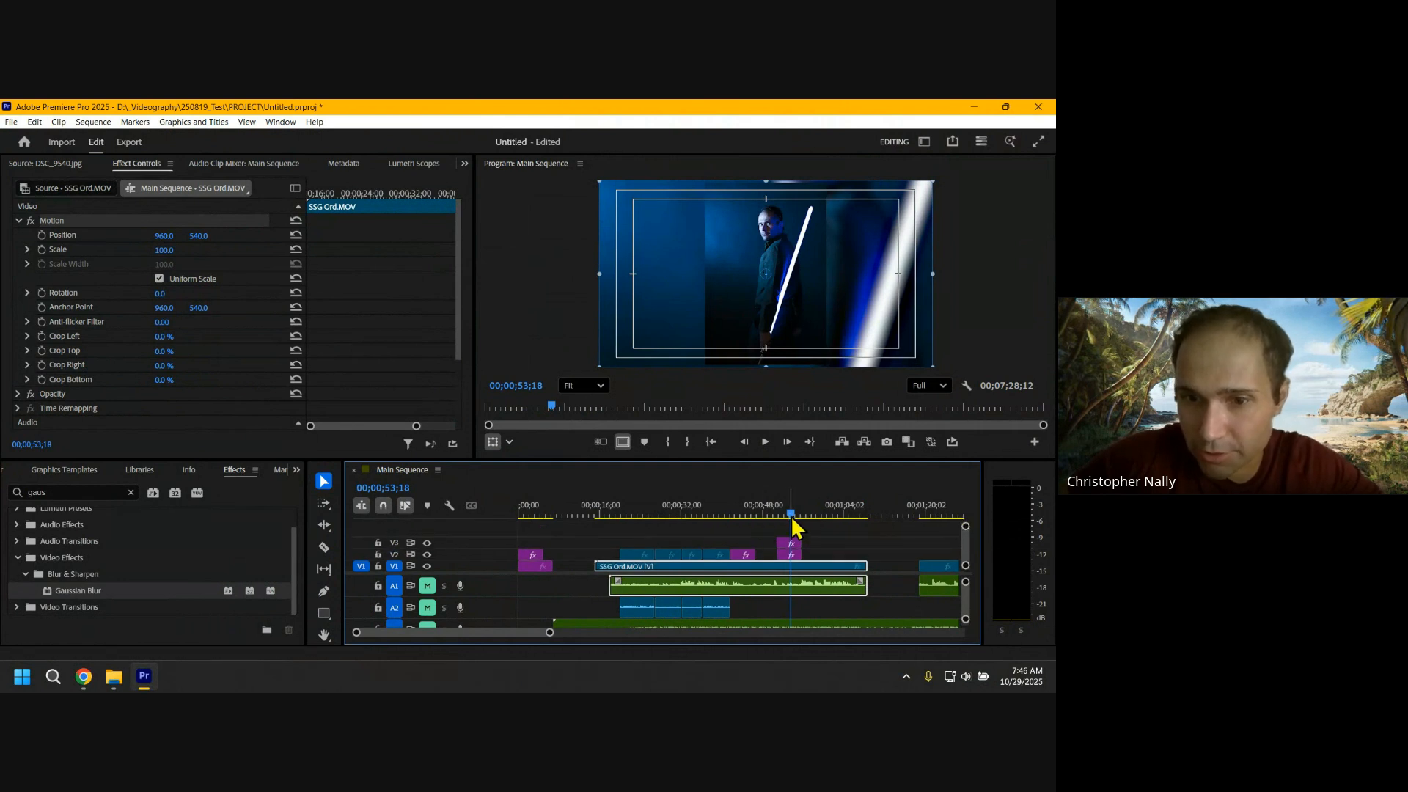
# Step: Play the stacked photos from their start and park the playhead back over them at 00;00;53;10
pyautogui.moveTo(790, 514); pyautogui.dragTo(777, 516)
pyautogui.press('space')
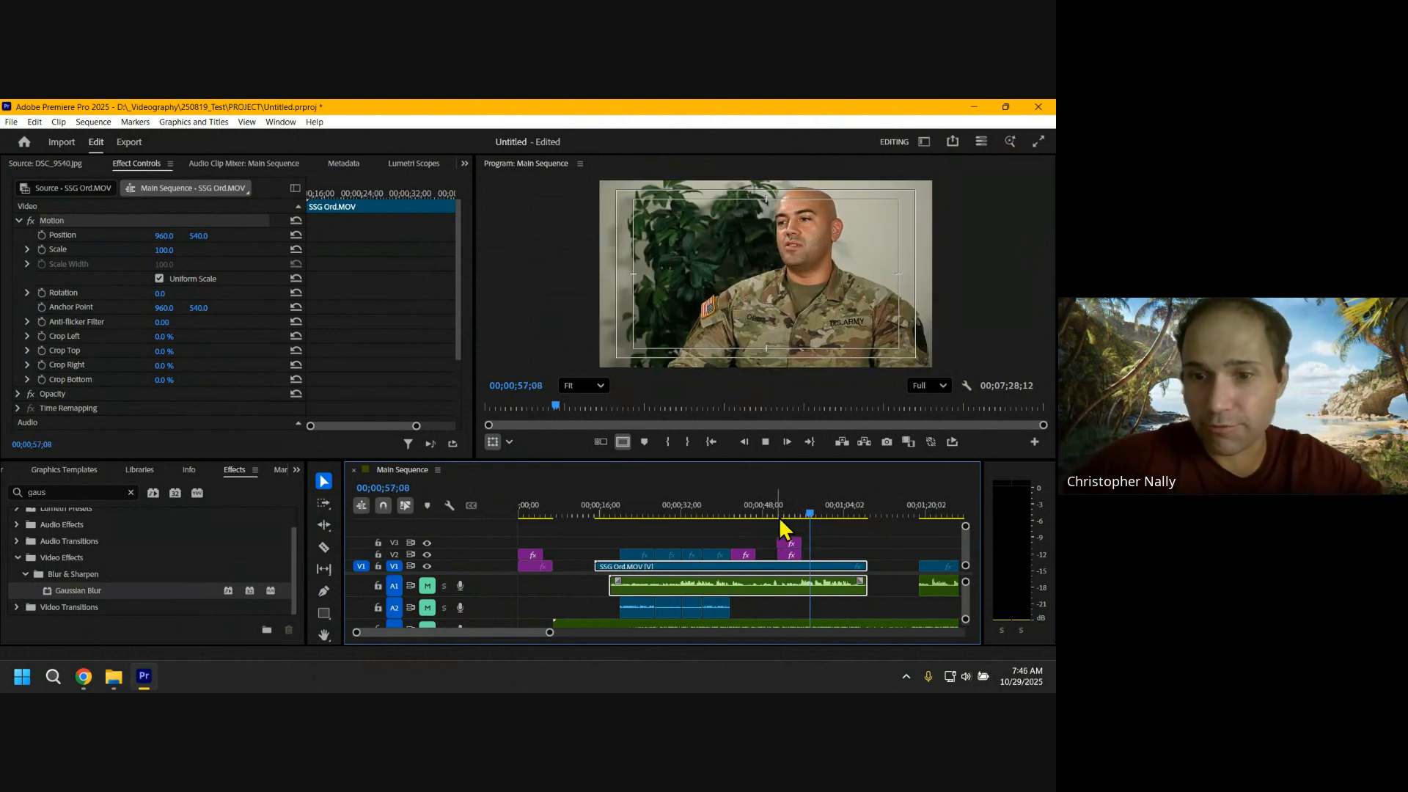
pyautogui.press('space')
pyautogui.moveTo(804, 509); pyautogui.dragTo(789, 517)
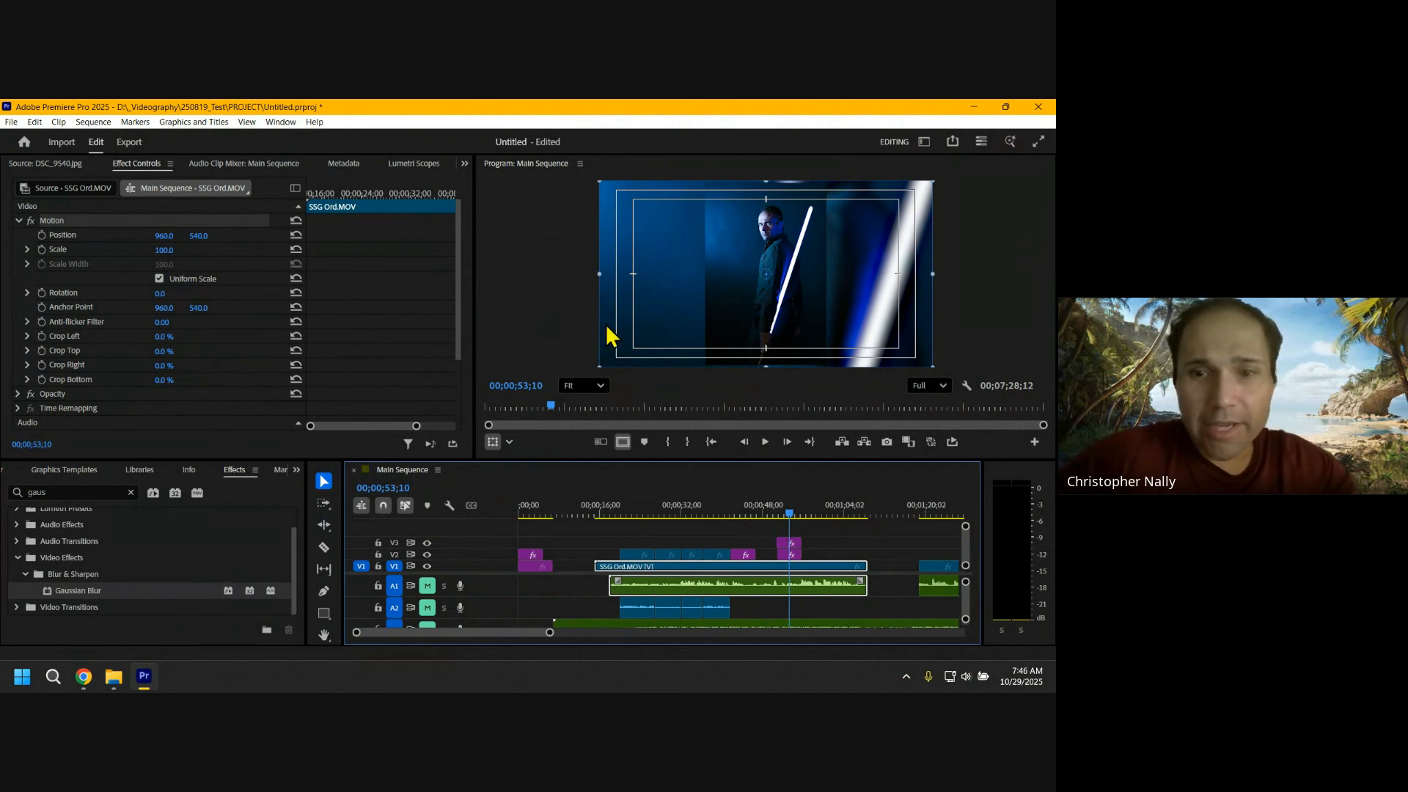
# Step: At the start of the V3 DSC_9540.jpg photo, set its horizontal Position to 608 and add a Position keyframe
pyautogui.click(788, 545)
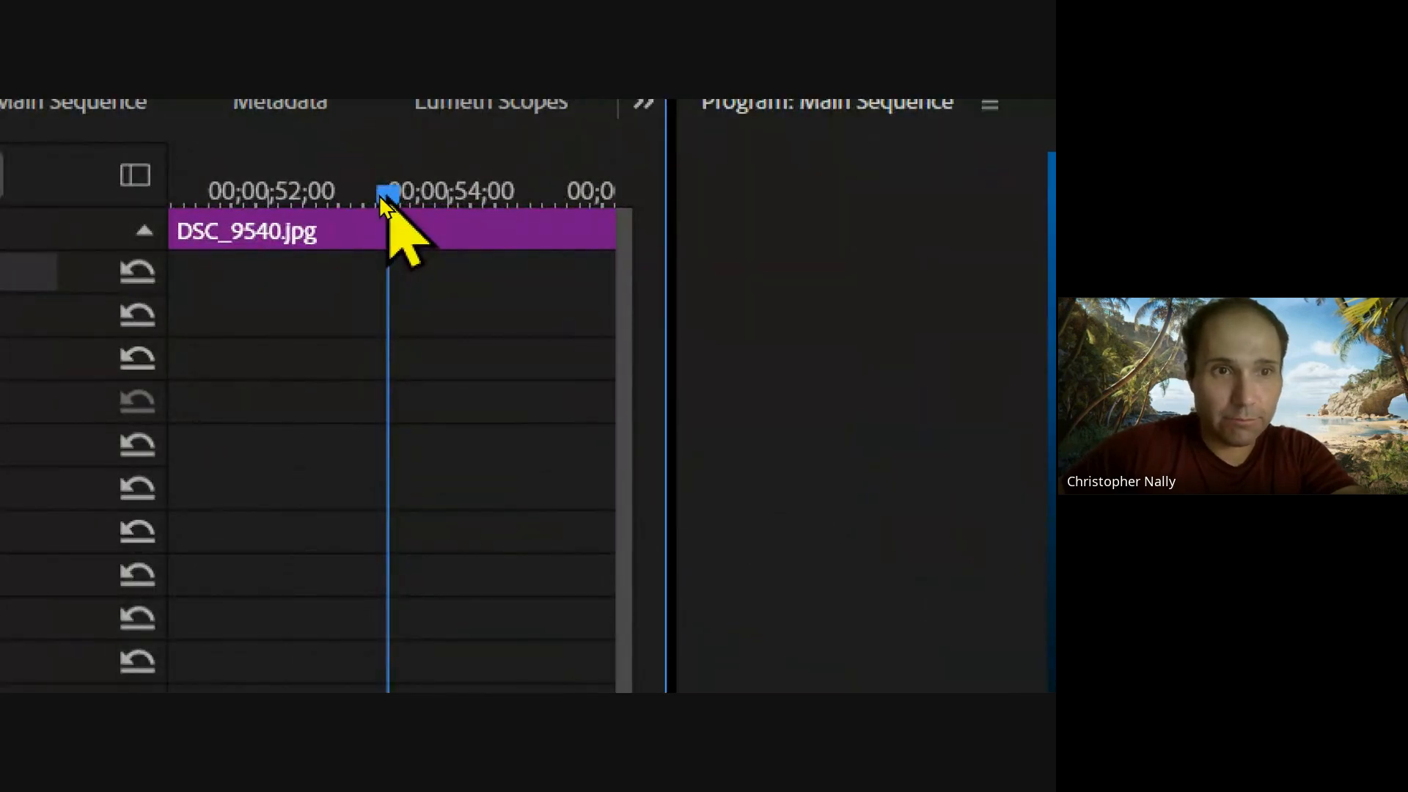
pyautogui.moveTo(380, 196); pyautogui.dragTo(168, 267)
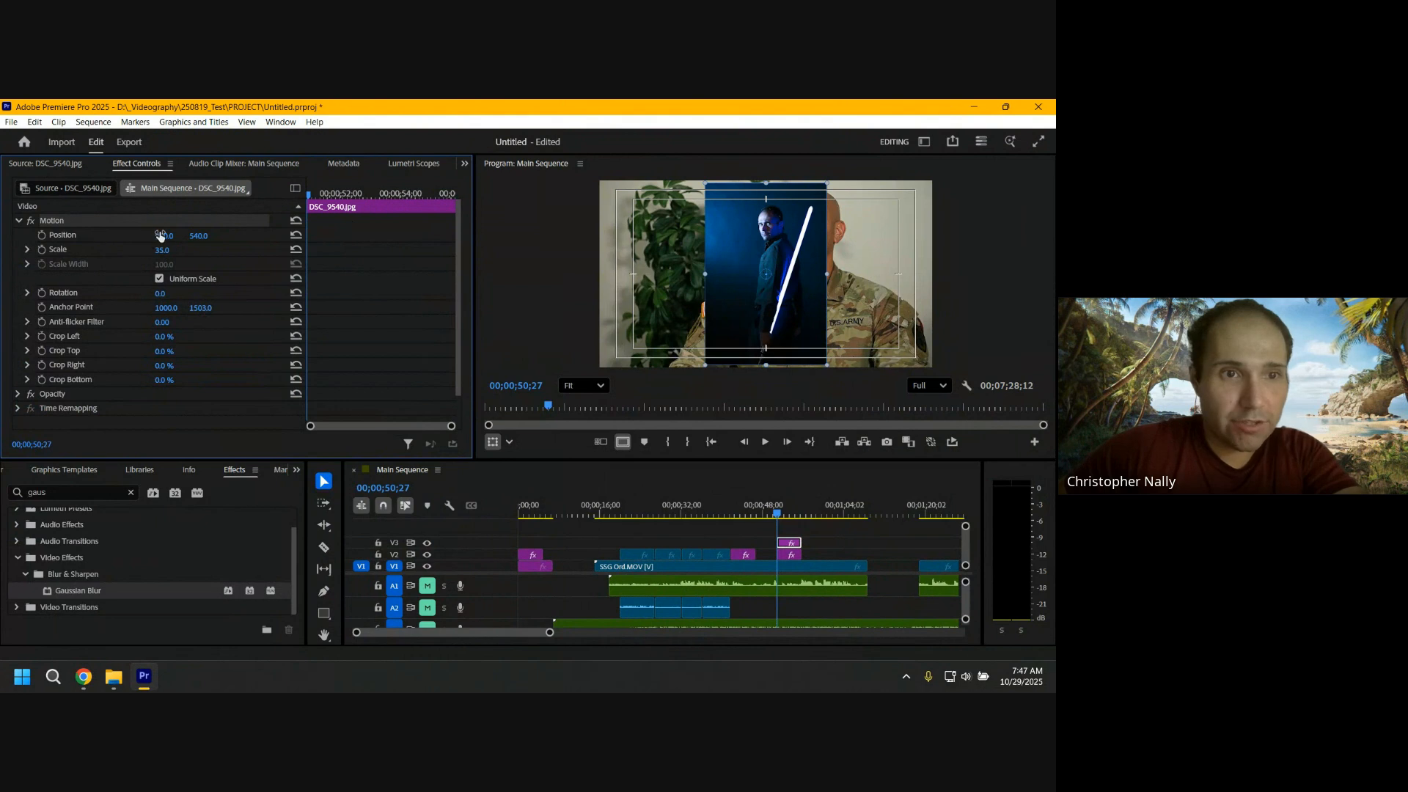
pyautogui.moveTo(164, 236); pyautogui.dragTo(96, 235)
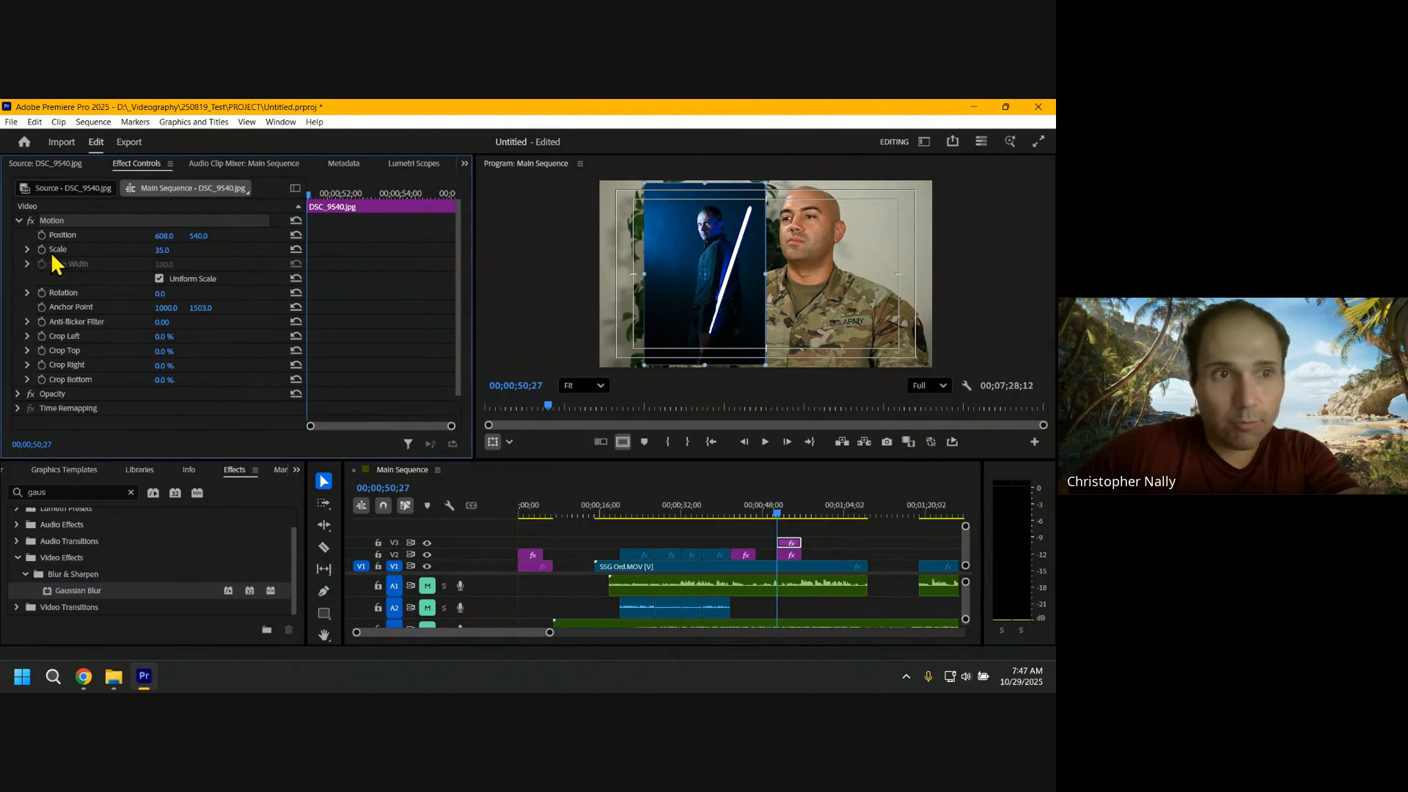
pyautogui.click(42, 234)
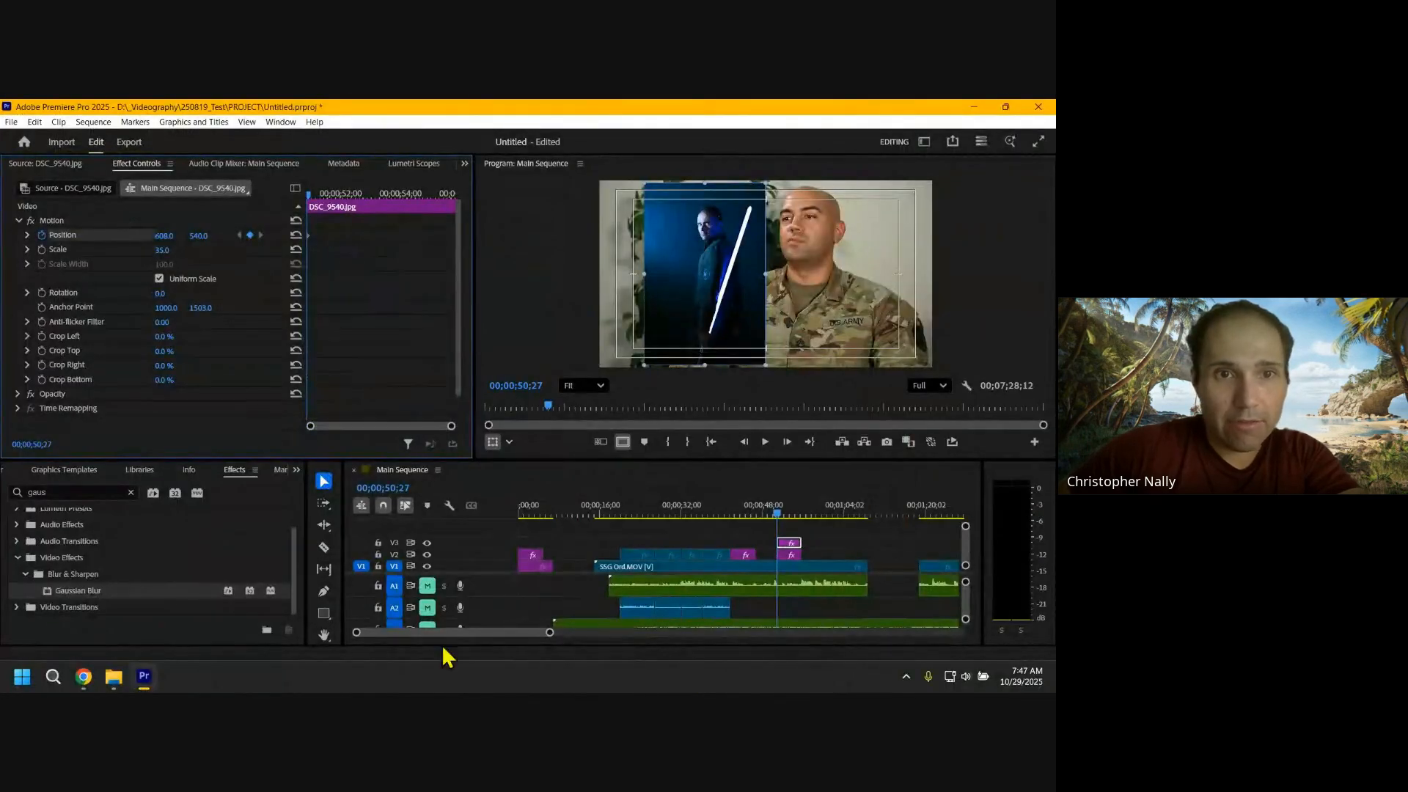
# Step: At the end of the V3 photo, add a Position keyframe with the horizontal value 1114
pyautogui.moveTo(310, 196); pyautogui.dragTo(456, 198)
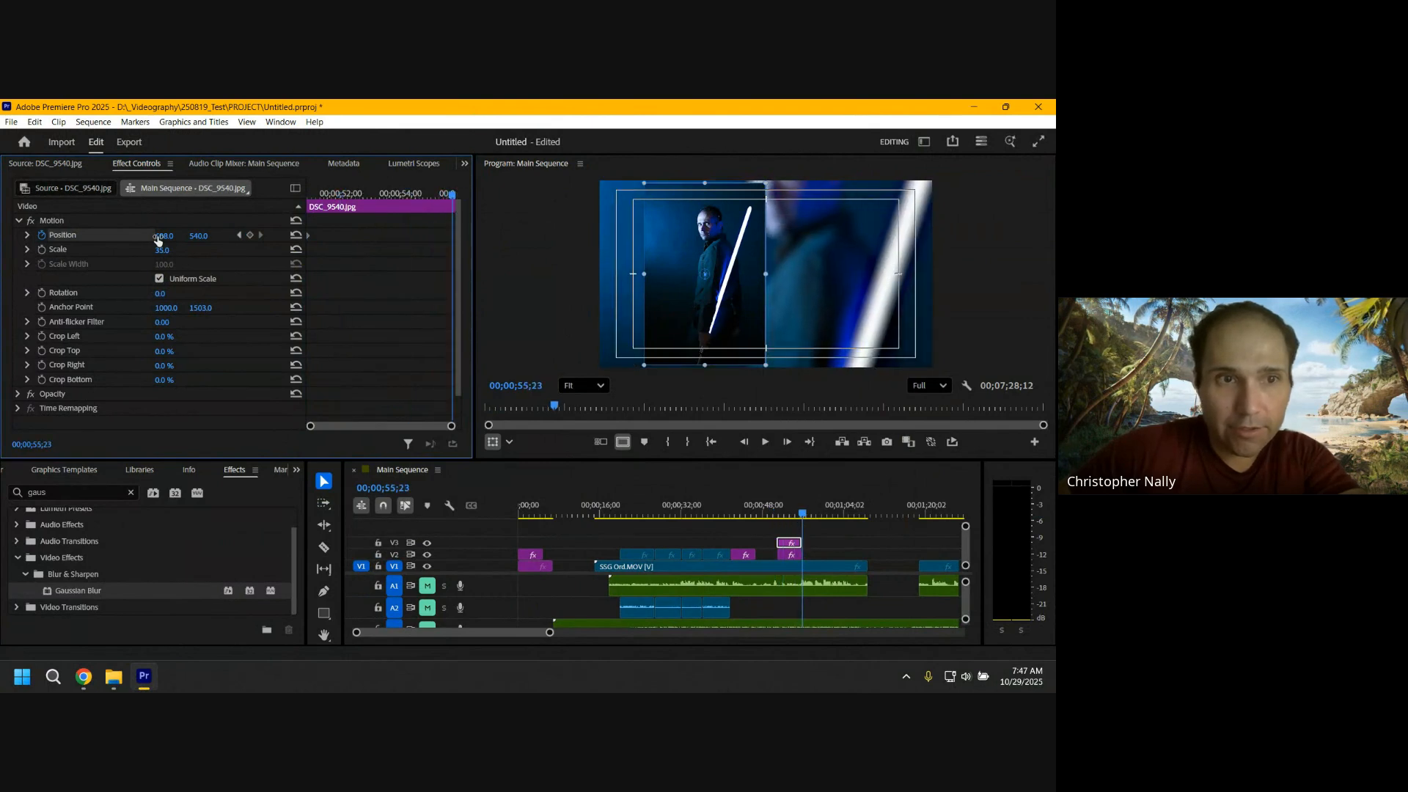
pyautogui.moveTo(165, 235); pyautogui.dragTo(495, 235)
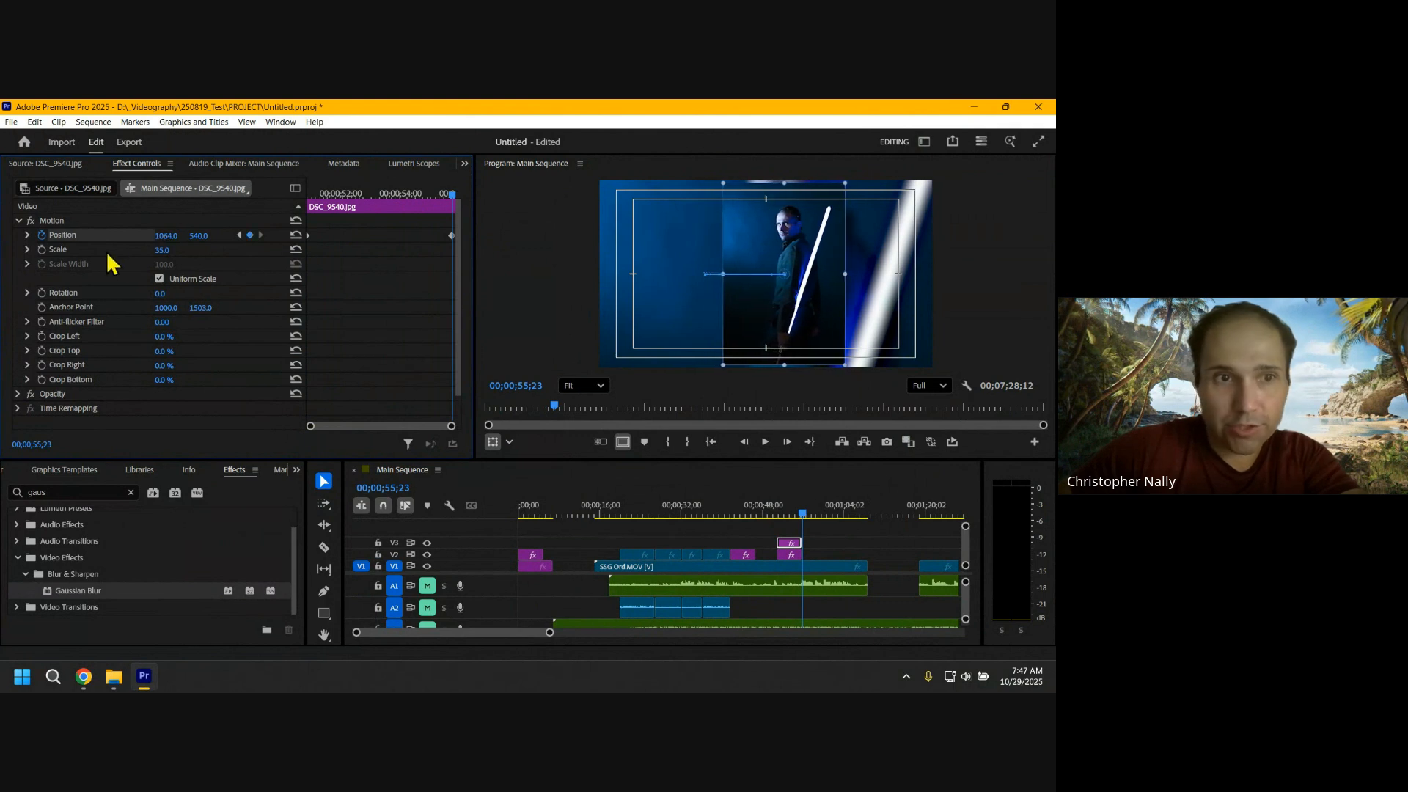
pyautogui.moveTo(167, 236); pyautogui.dragTo(215, 236)
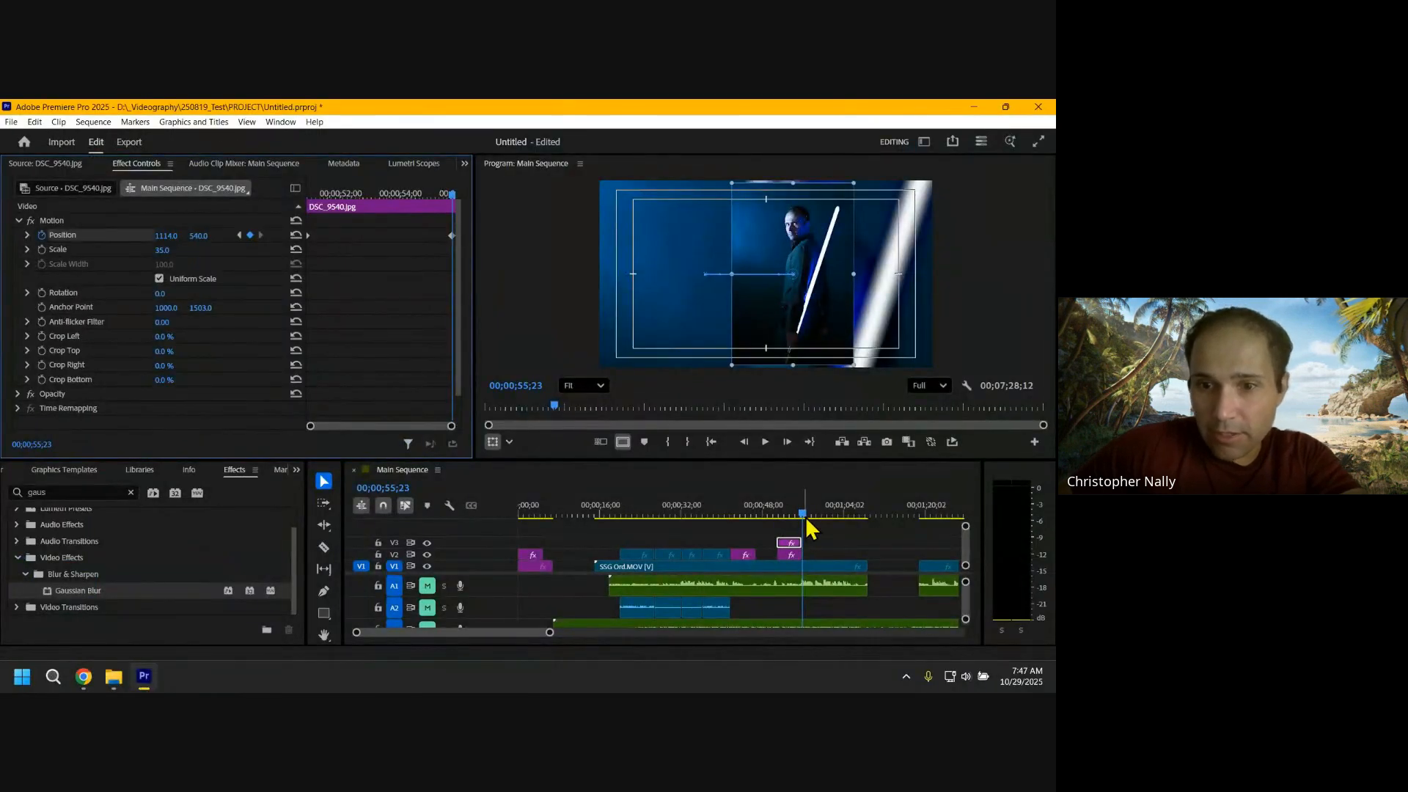
# Step: Preview the combined photo animation in playback and by scrubbing through it in the enlarged Program monitor
pyautogui.moveTo(801, 515); pyautogui.dragTo(782, 516)
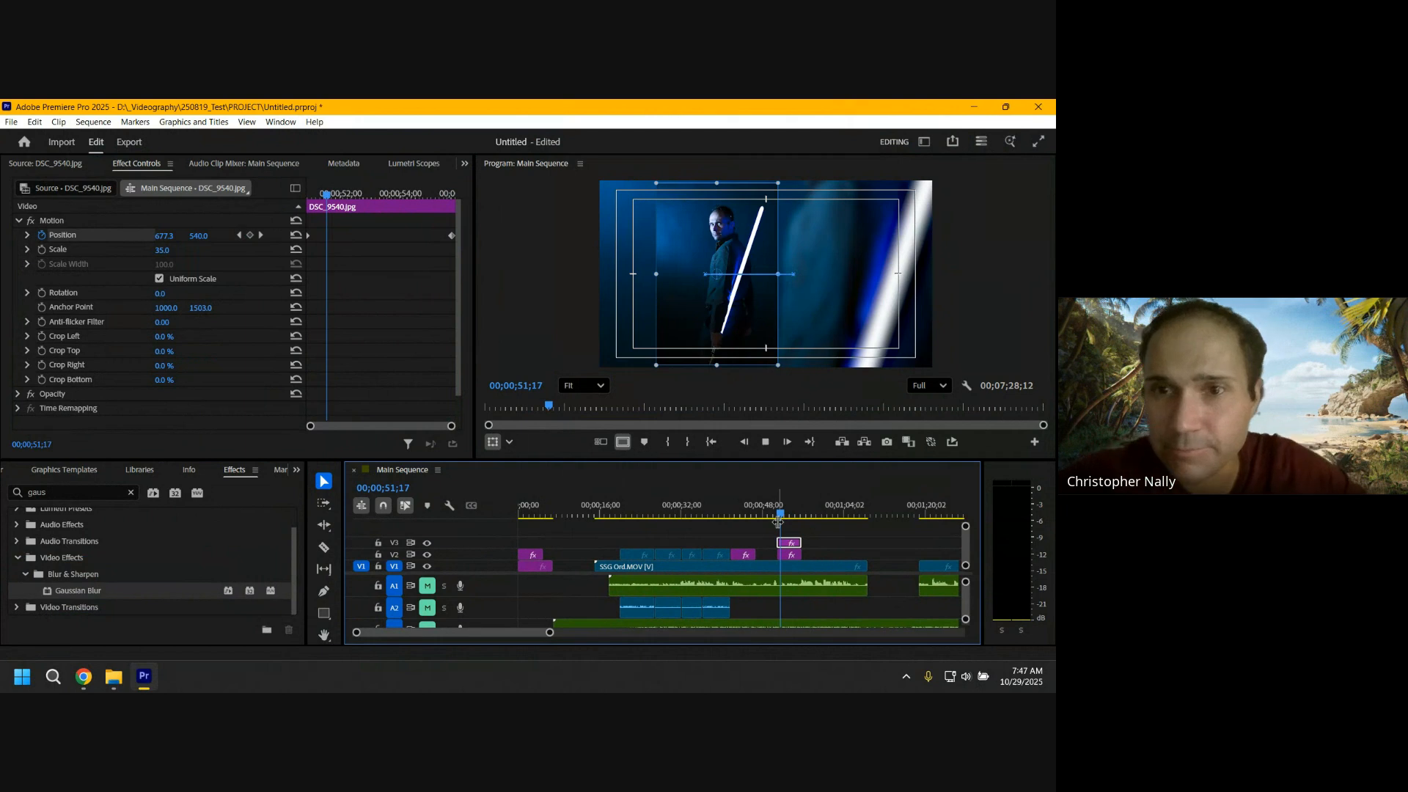
pyautogui.press('space')
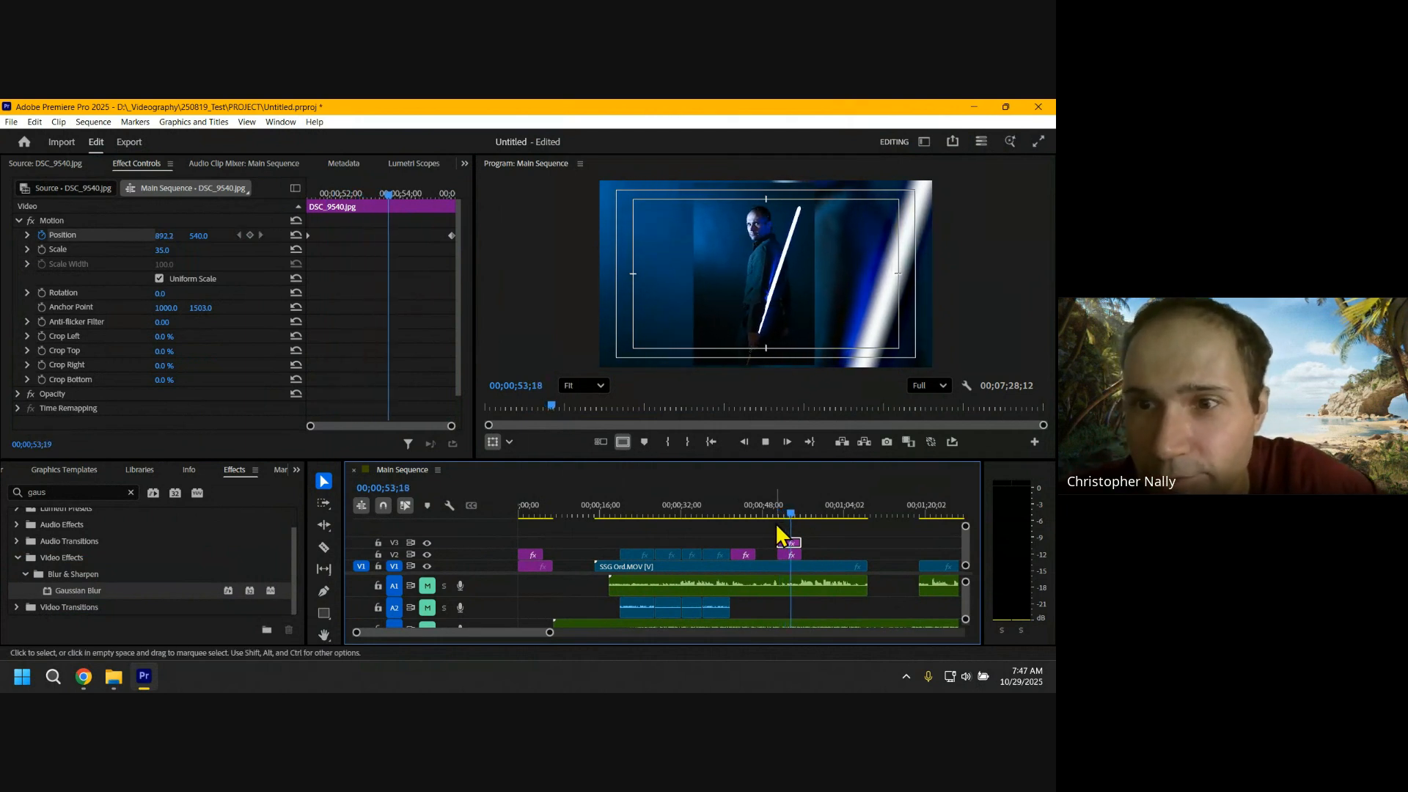
pyautogui.press('space')
pyautogui.press('`')
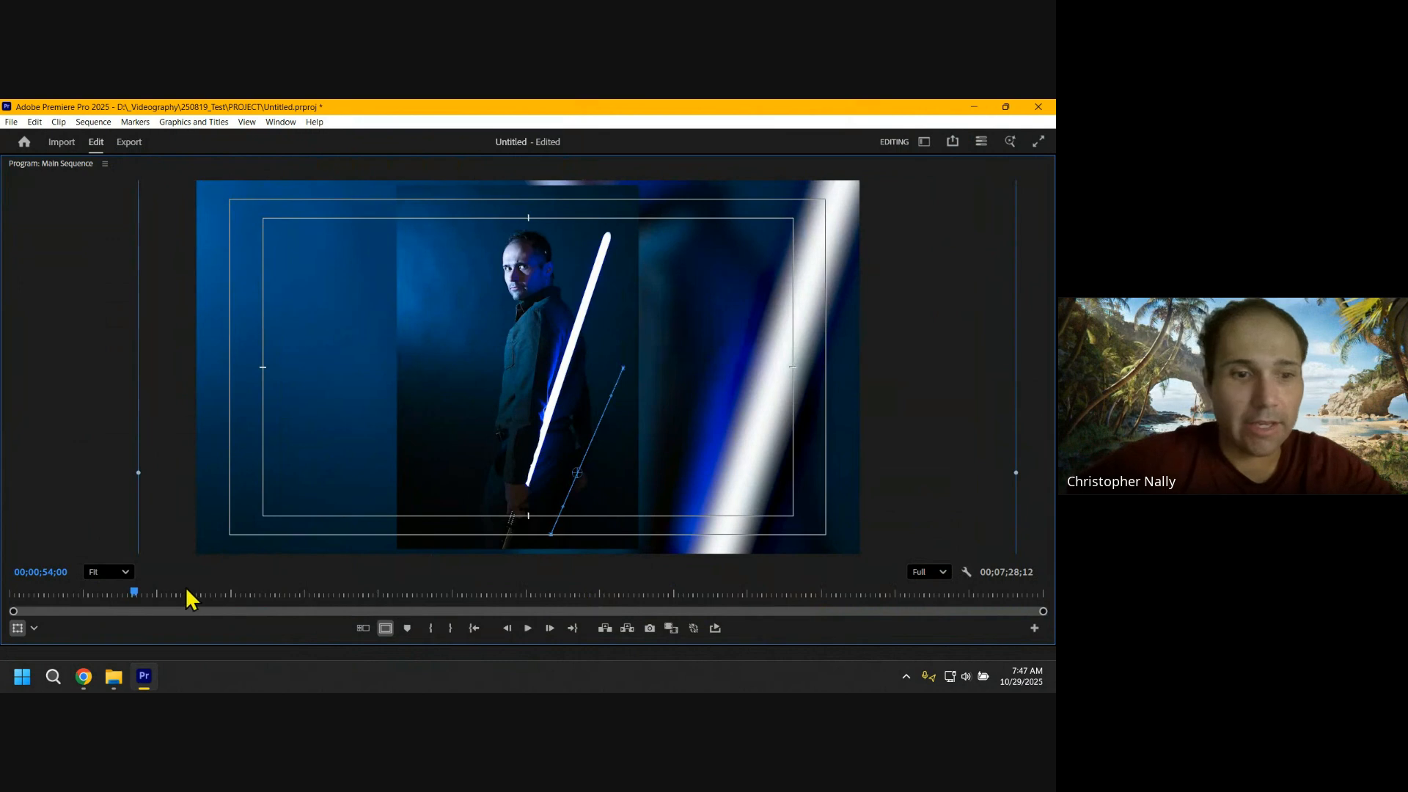
pyautogui.moveTo(139, 591); pyautogui.dragTo(131, 592)
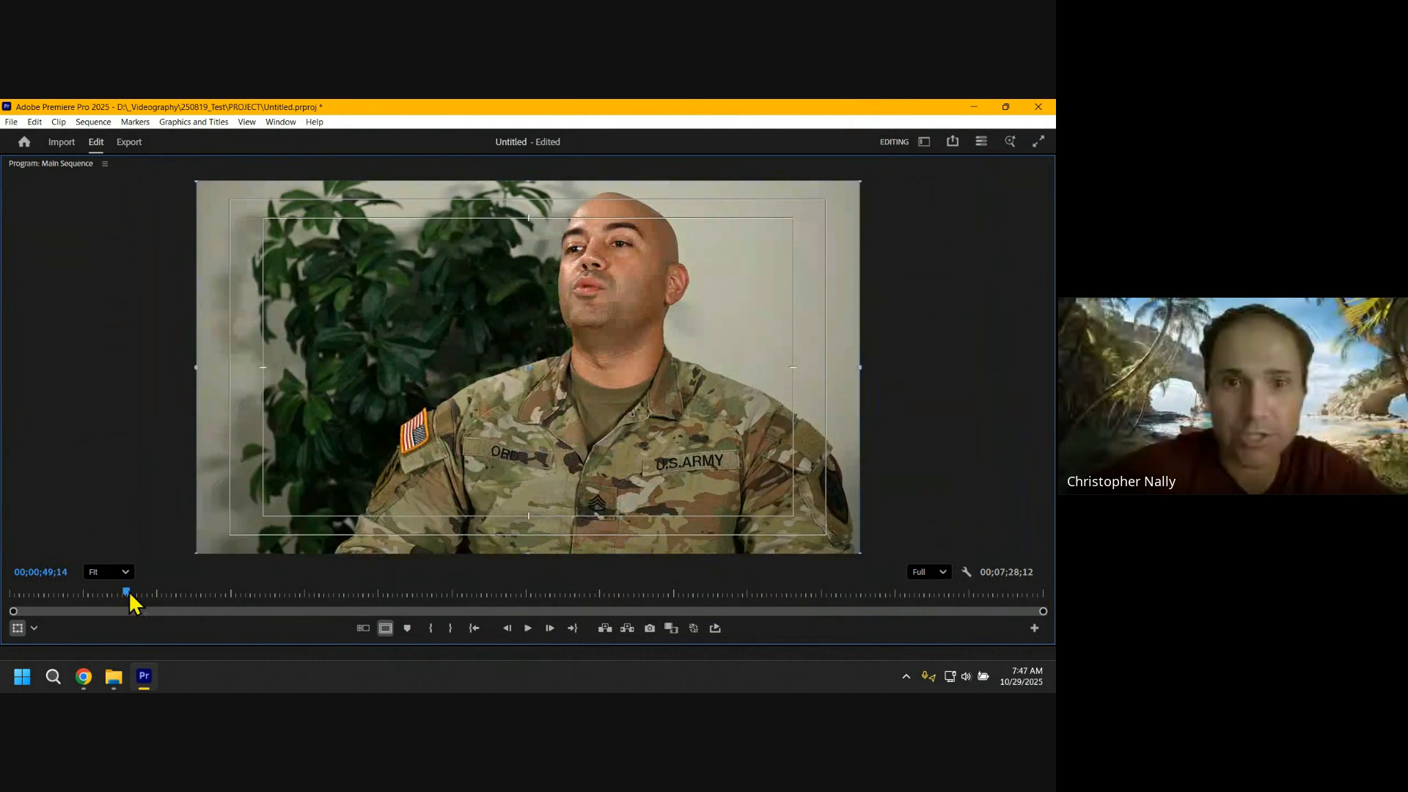
pyautogui.moveTo(129, 591); pyautogui.dragTo(132, 594)
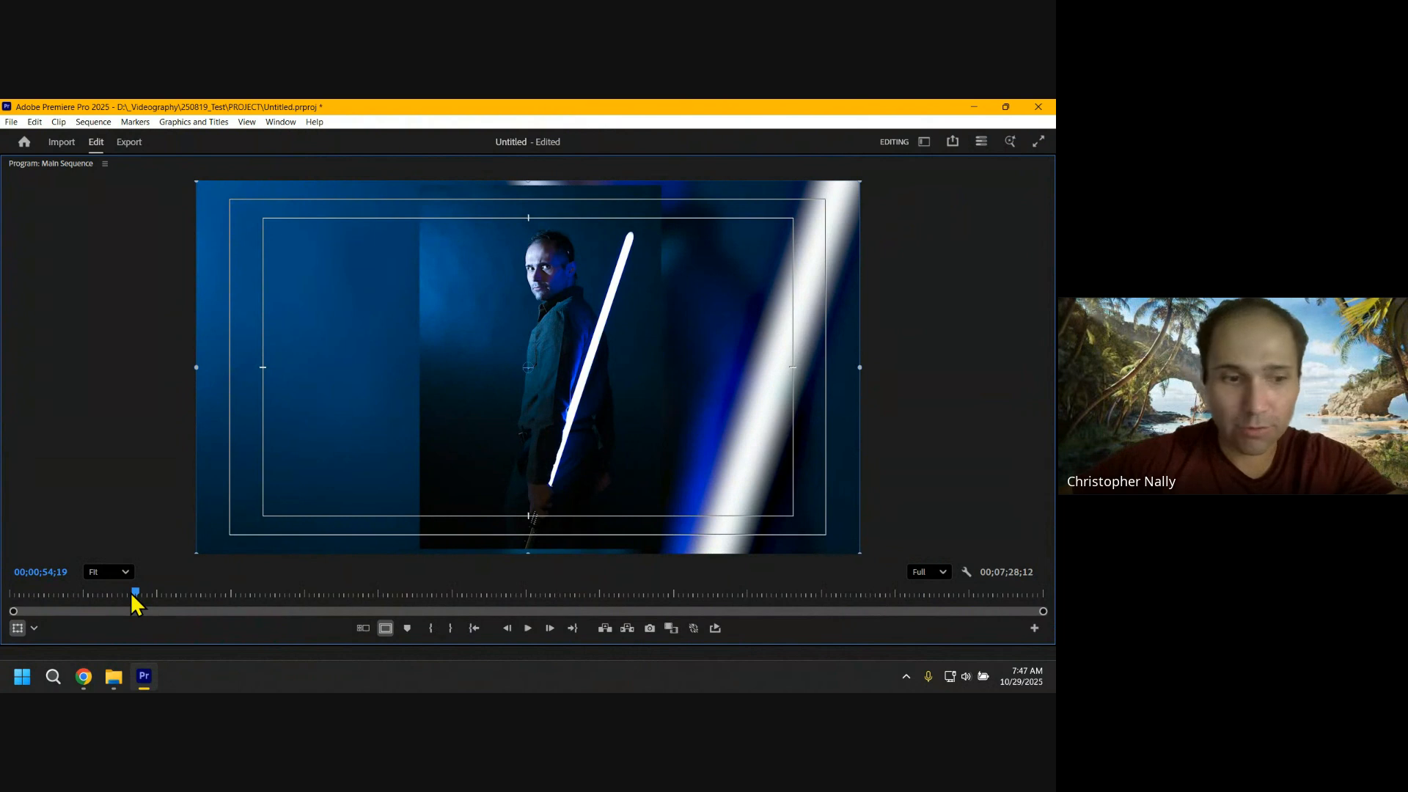
pyautogui.press('`')
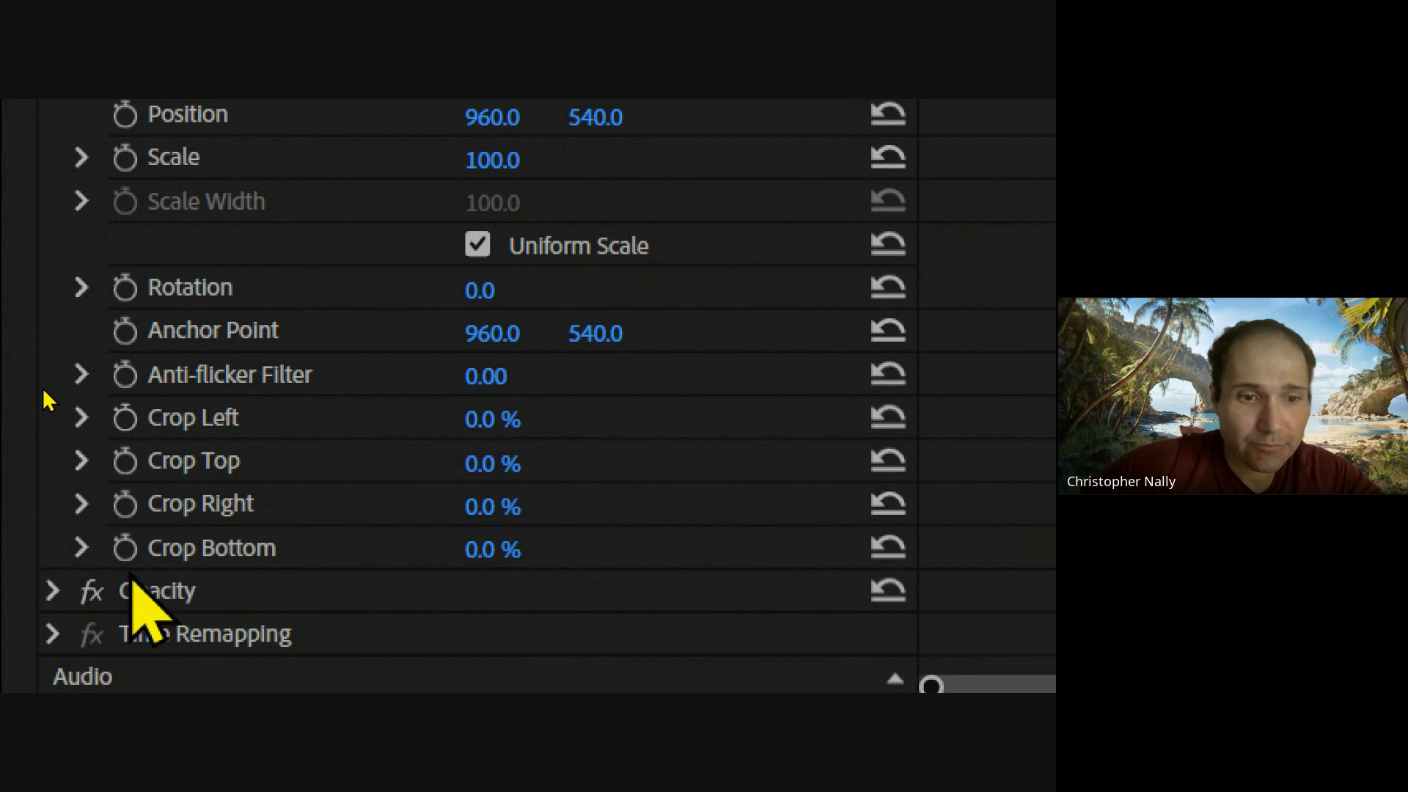
# Step: Expand the interview clip's Opacity settings and examine the mask tools and blend mode
pyautogui.click(53, 591)
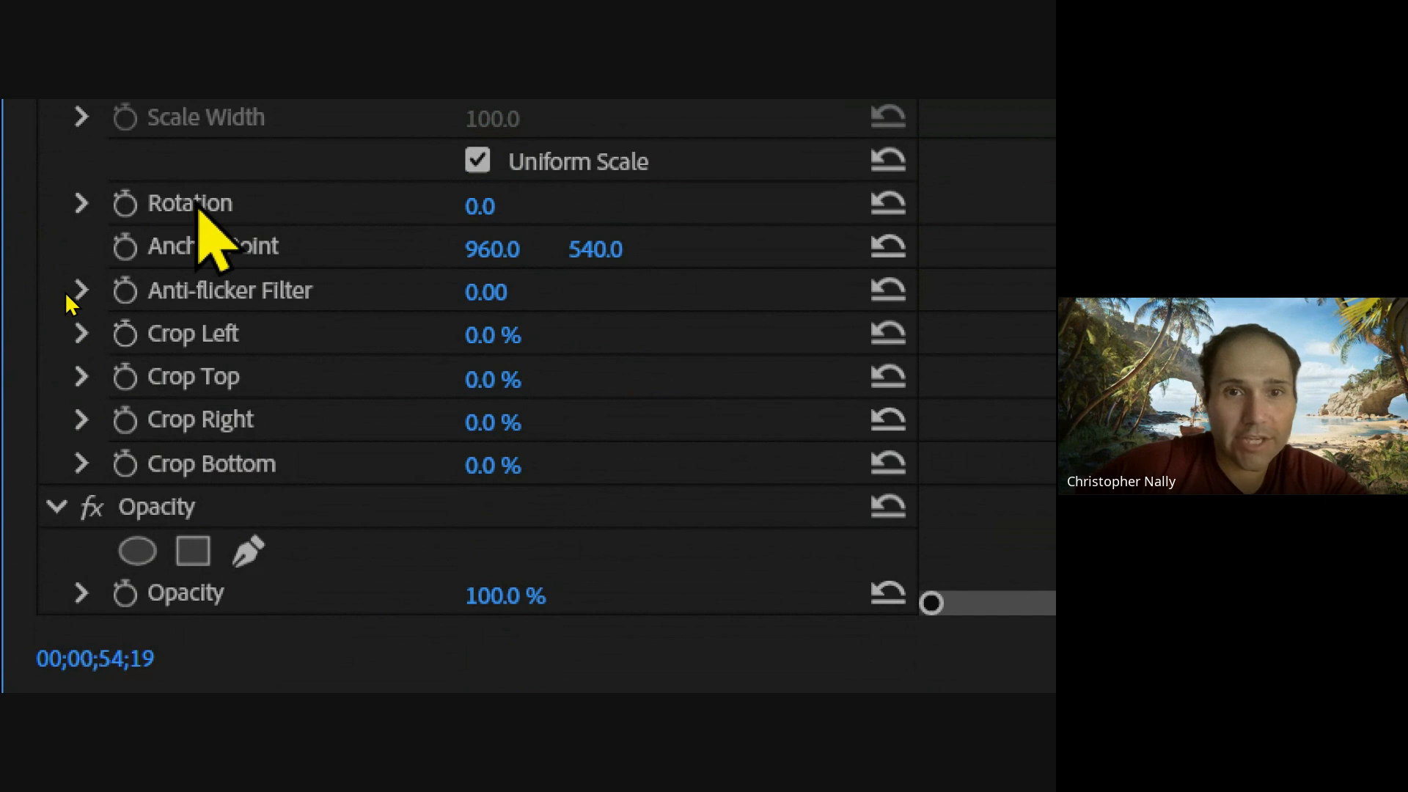
pyautogui.scroll(1, 64, 294)
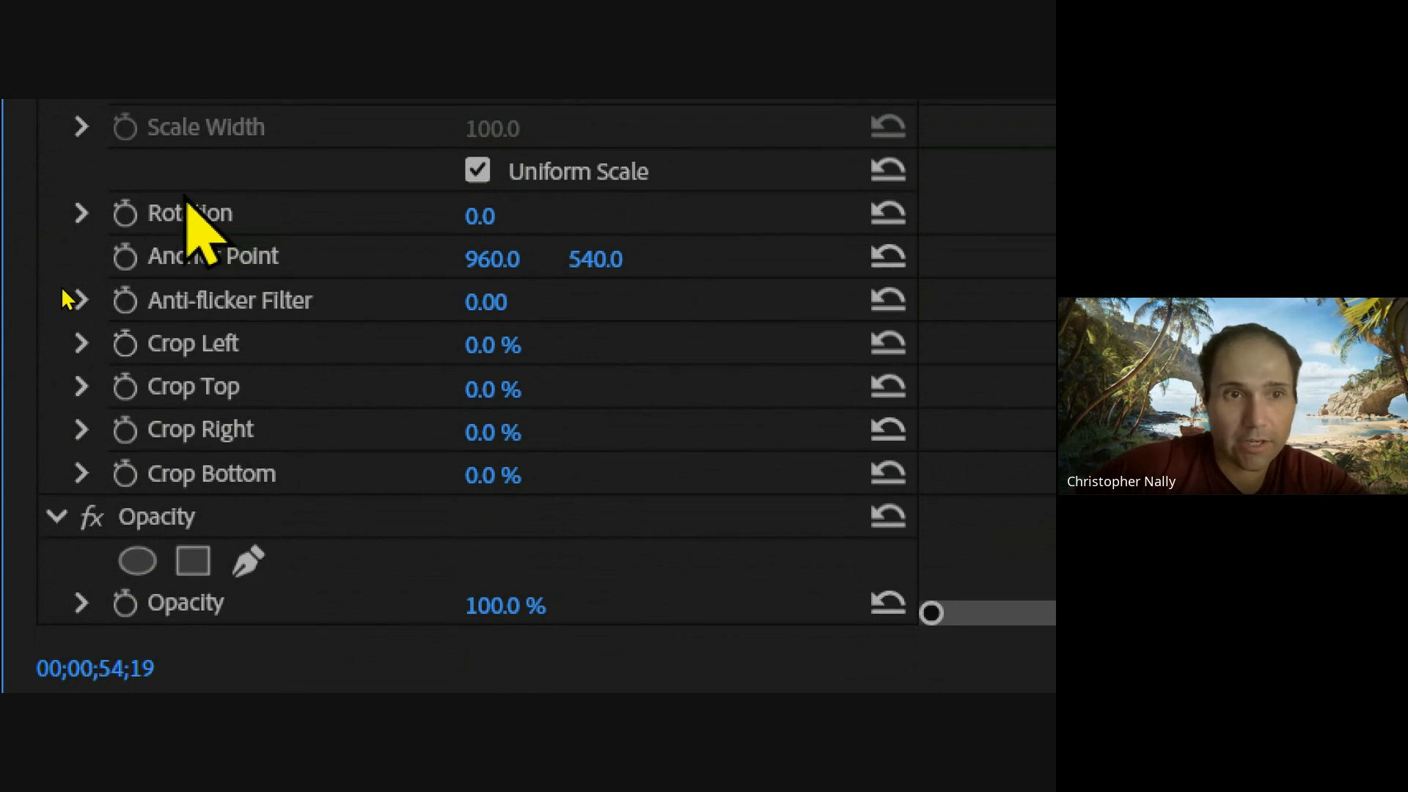
pyautogui.scroll(5, 62, 293)
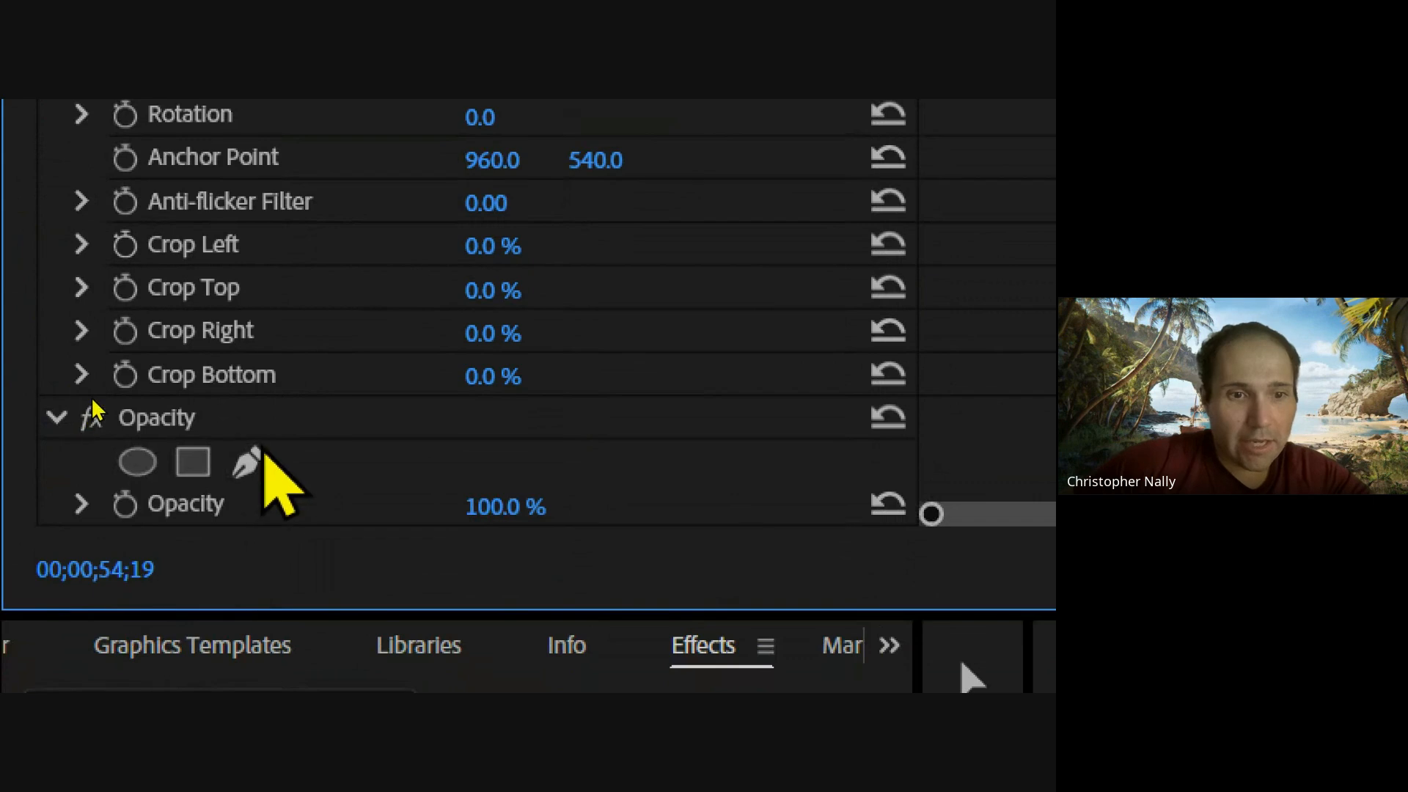
pyautogui.scroll(-1, 360, 367)
pyautogui.scroll(-2, 87, 402)
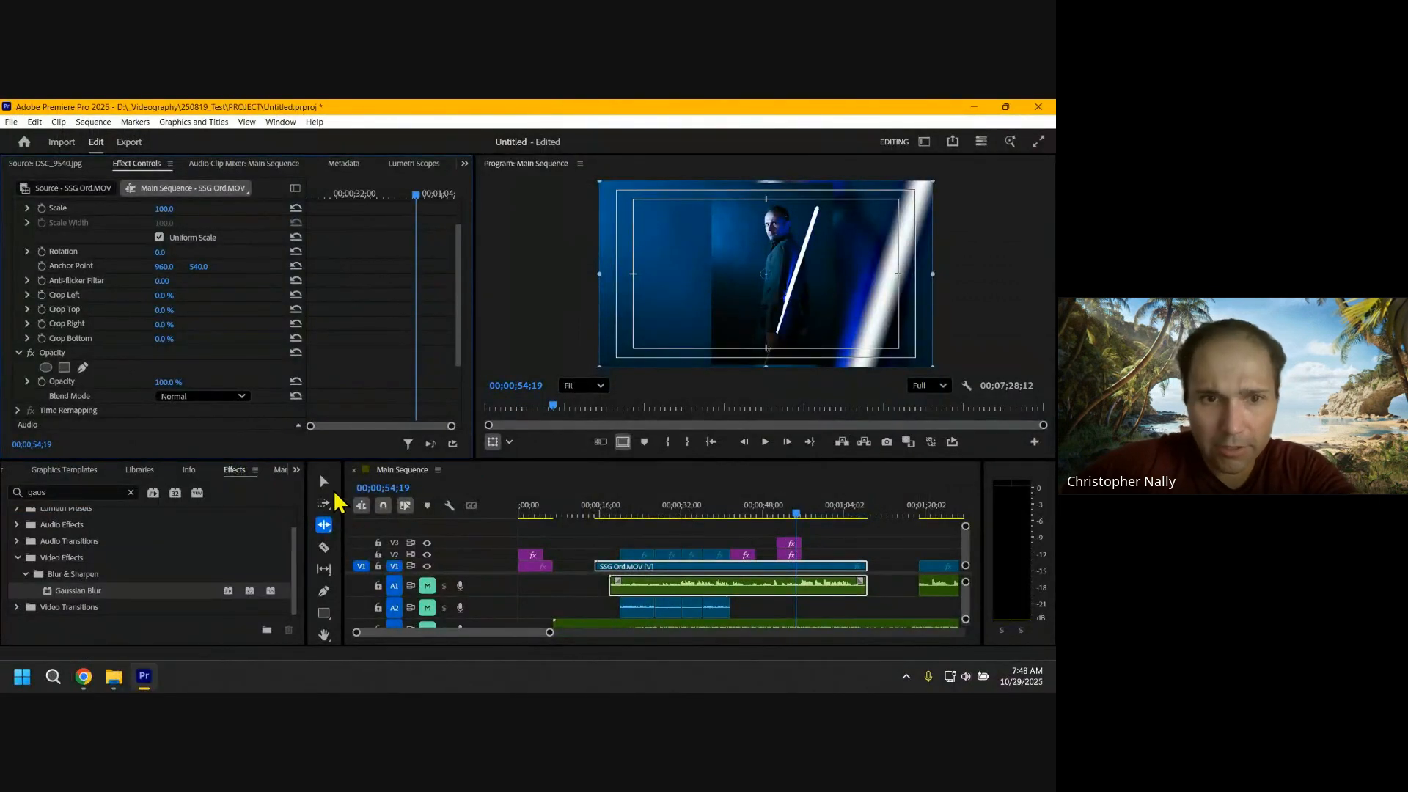
# Step: Select the blurred photo on V2 with the Selection tool and show its Opacity settings
pyautogui.click(324, 481)
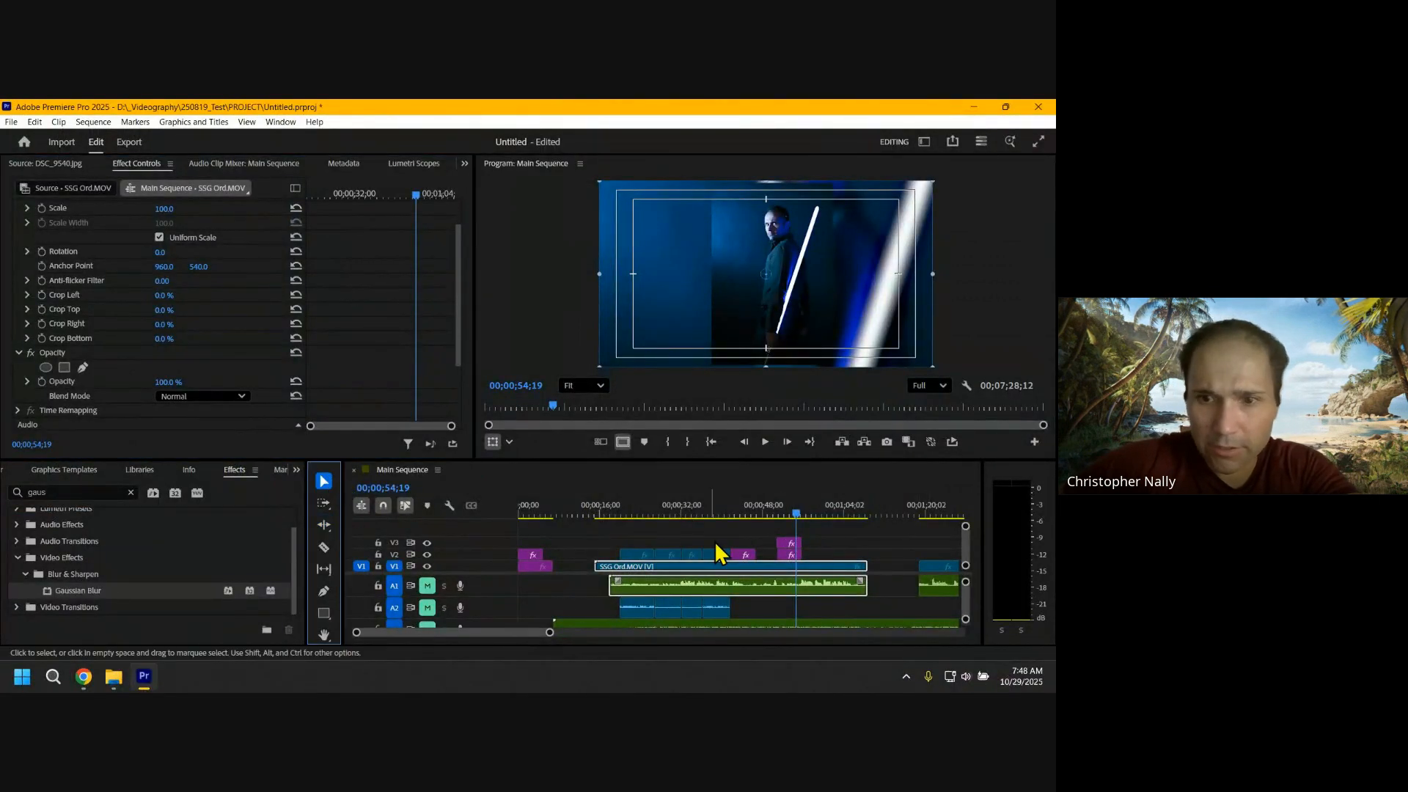
pyautogui.click(791, 556)
pyautogui.scroll(-5, 60, 420)
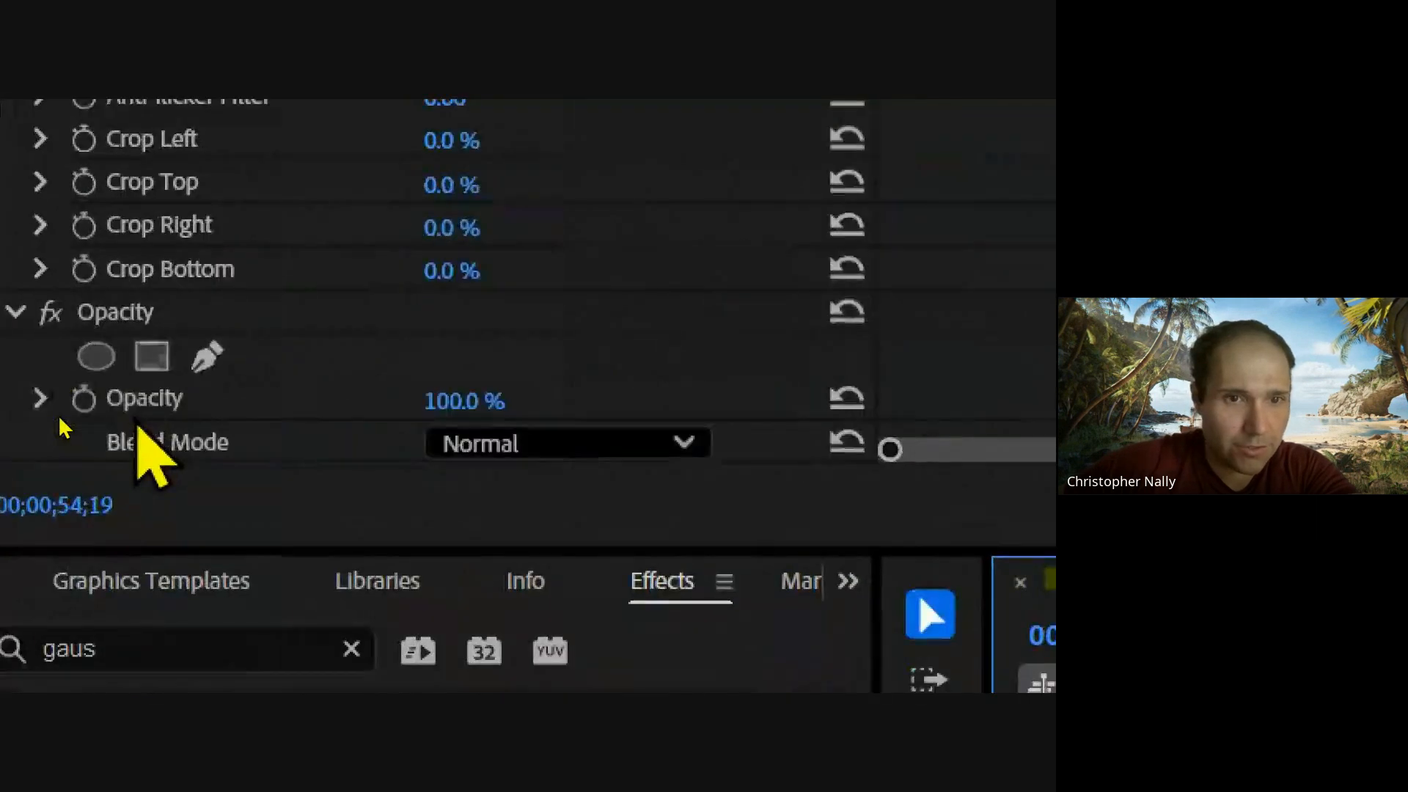